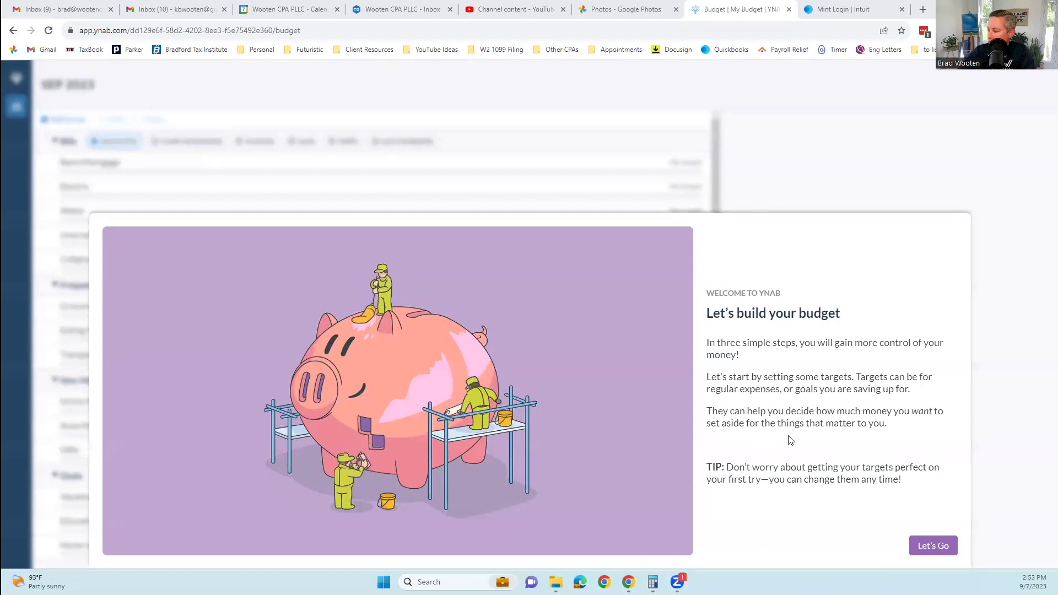
- Dismiss the Welcome to YNAB introduction with Let's Go to start building the budget
{"action": "left_click", "coordinate": [946, 551]}
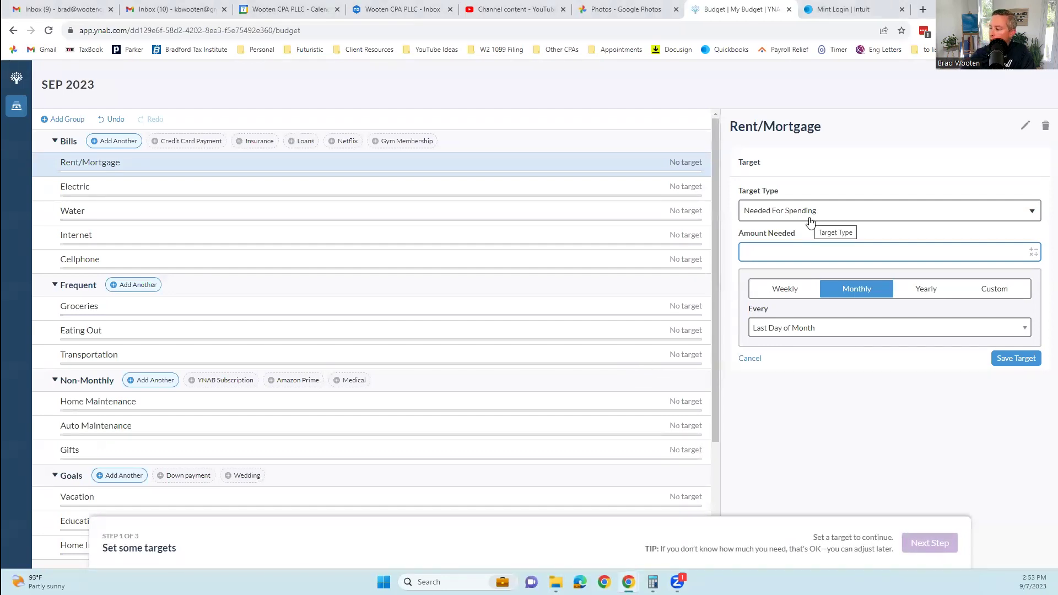
- Give Rent/Mortgage a monthly Needed For Spending target of $1,200, due on the last day of the month
{"action": "left_click", "coordinate": [809, 221]}
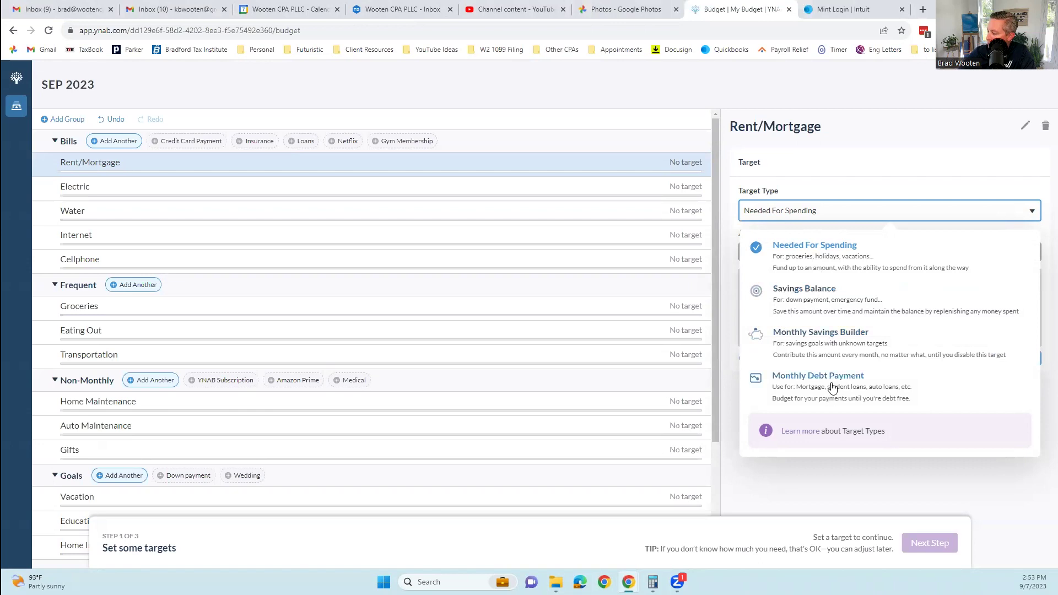
{"action": "left_click", "coordinate": [800, 247]}
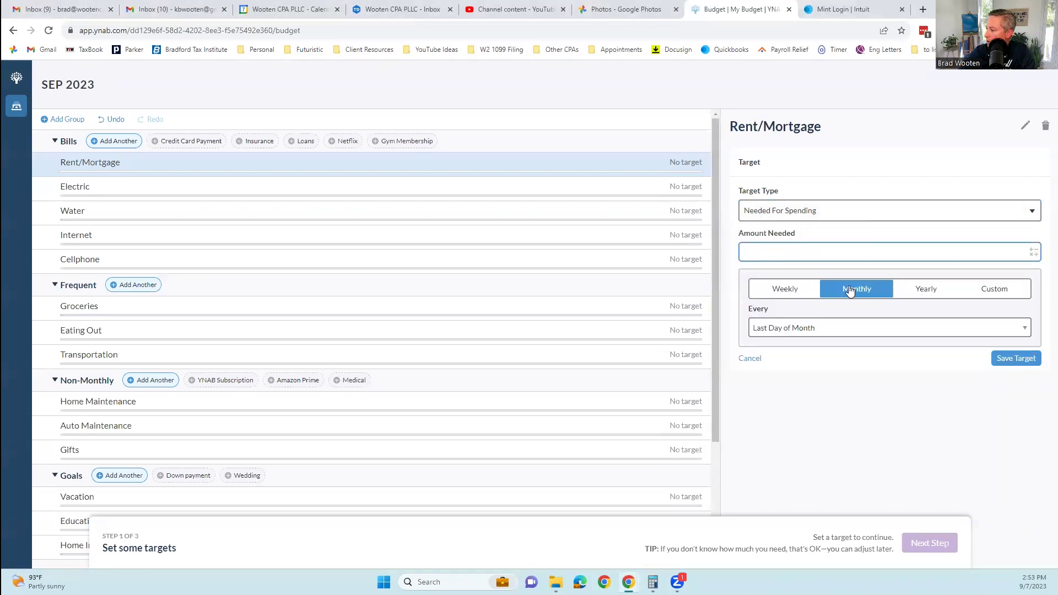
{"action": "type", "text": "1200"}
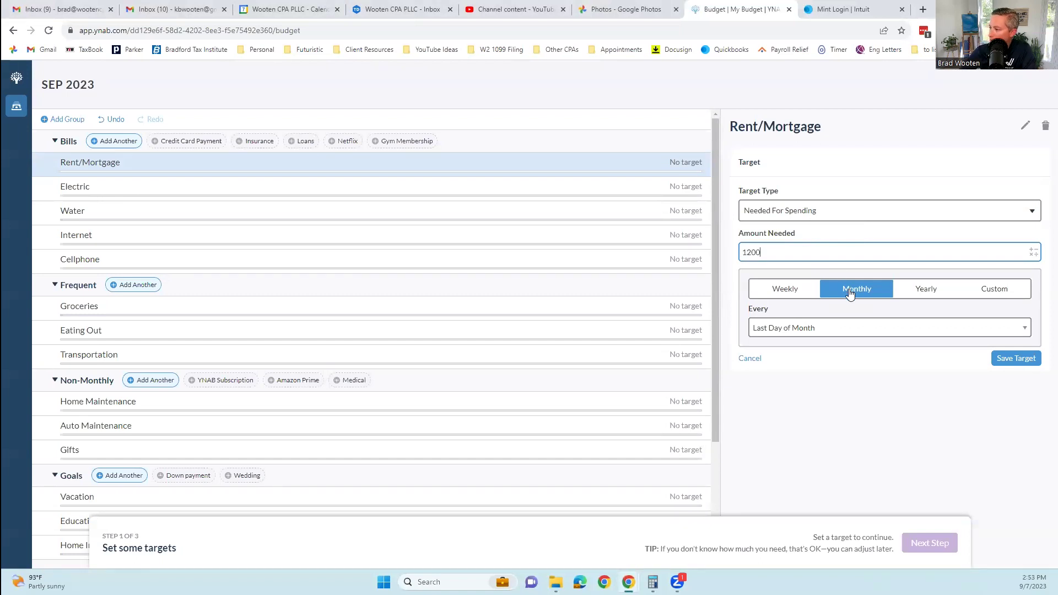
{"action": "left_click", "coordinate": [825, 328]}
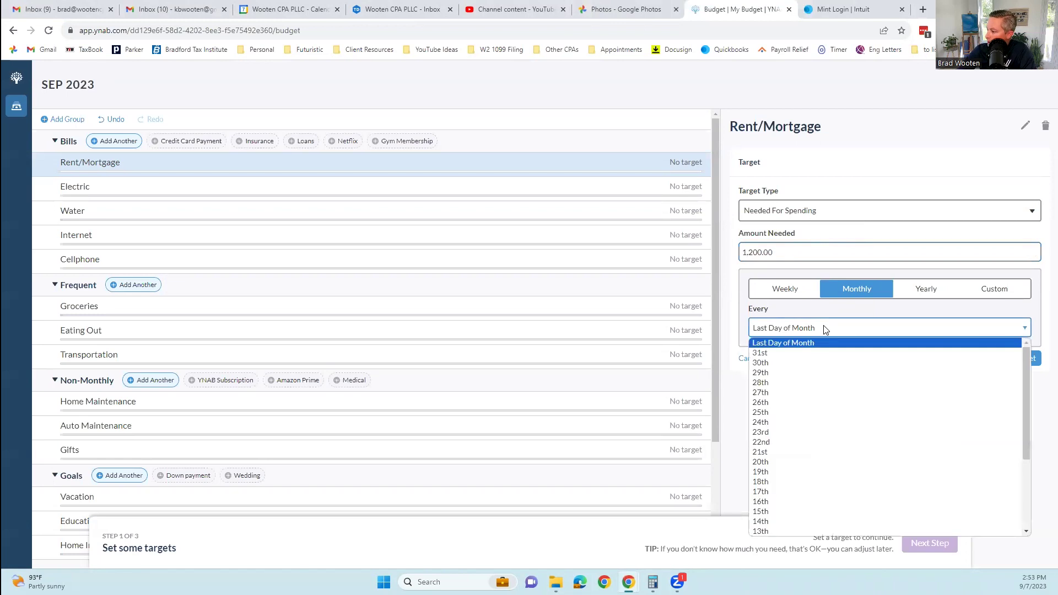
{"action": "left_click", "coordinate": [812, 344]}
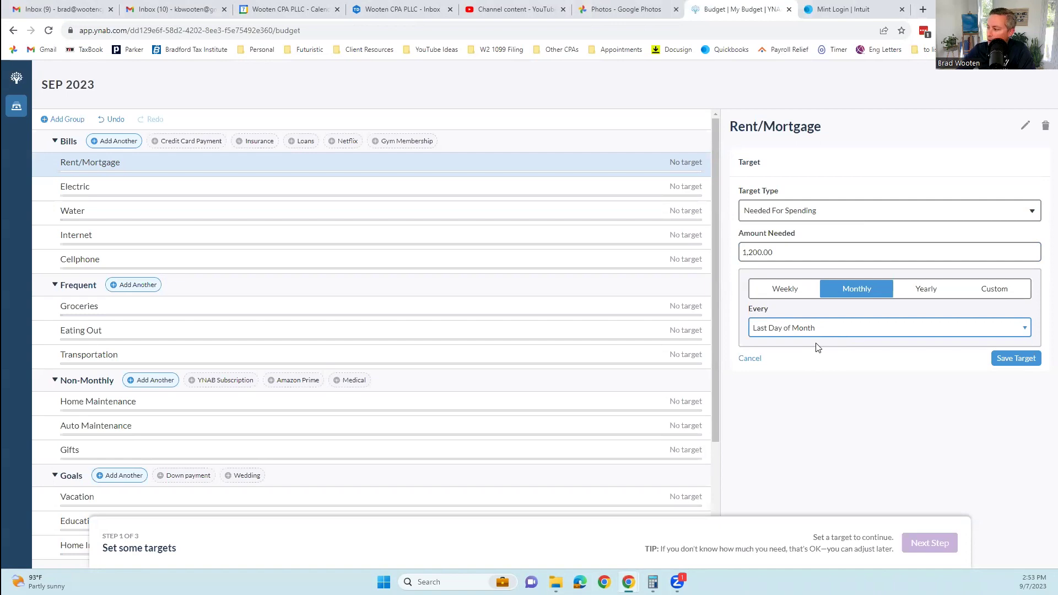
{"action": "left_click", "coordinate": [1019, 362]}
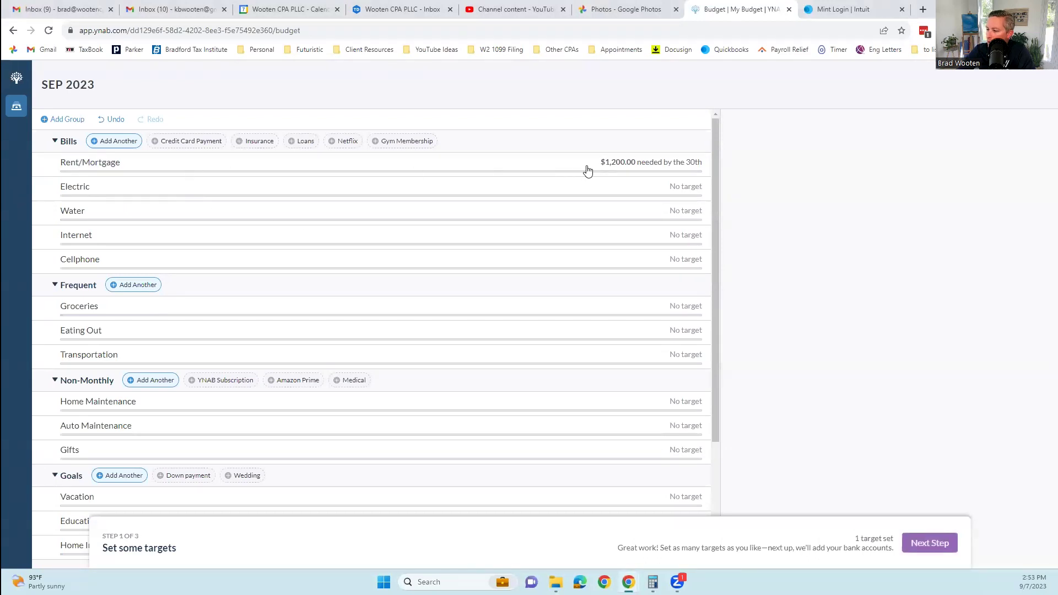
- Review the category list, then end target setup with only Rent/Mortgage targeted
{"action": "scroll", "coordinate": [250, 245], "scroll_direction": "down", "scroll_amount": 3}
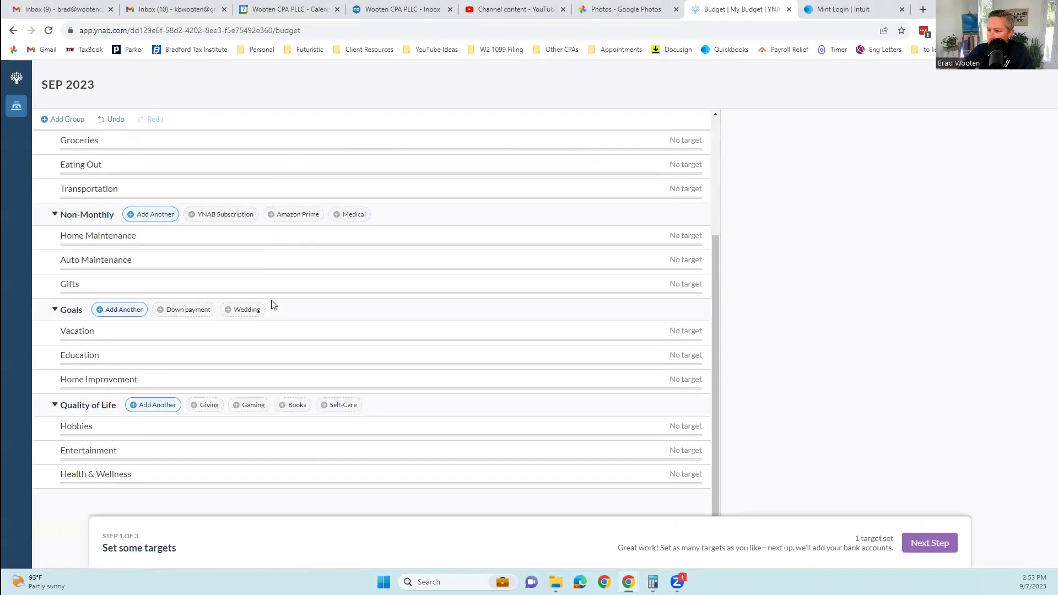
{"action": "scroll", "coordinate": [272, 301], "scroll_direction": "up", "scroll_amount": 3}
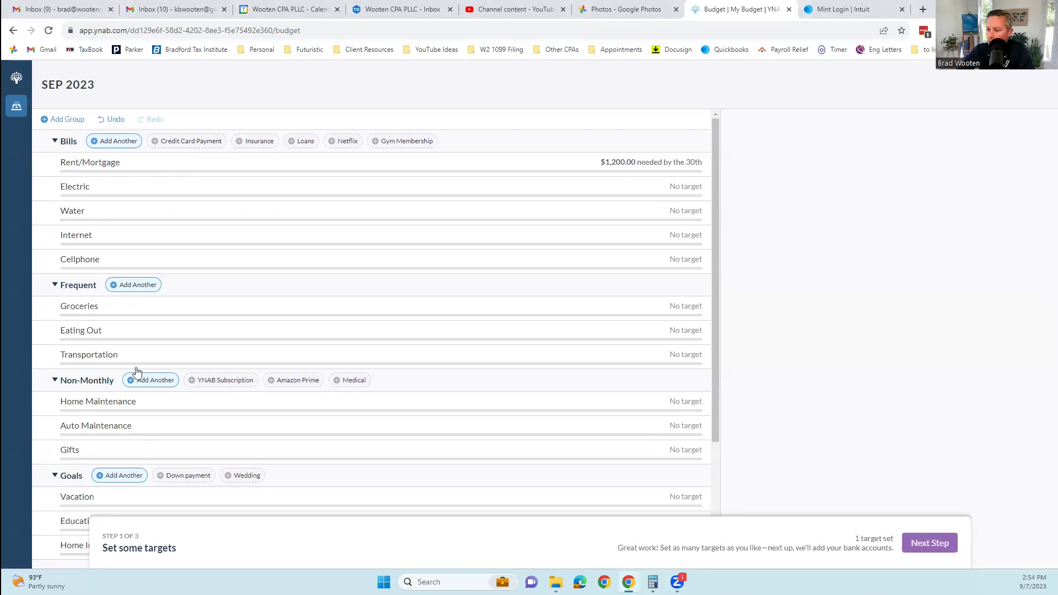
{"action": "scroll", "coordinate": [148, 368], "scroll_direction": "down", "scroll_amount": 1}
{"action": "scroll", "coordinate": [147, 367], "scroll_direction": "down", "scroll_amount": 3}
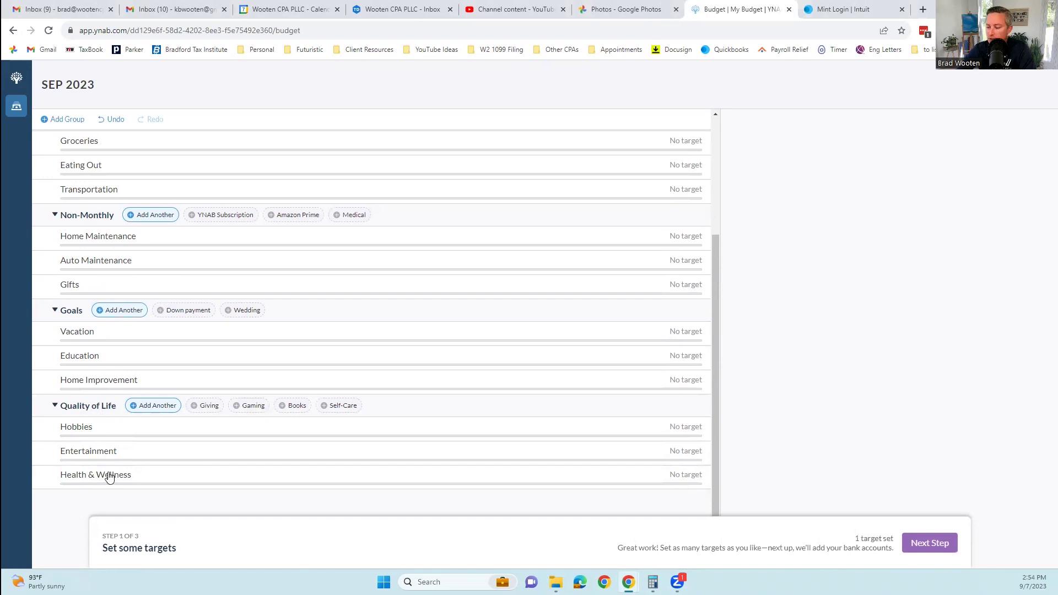
{"action": "scroll", "coordinate": [104, 439], "scroll_direction": "up", "scroll_amount": 3}
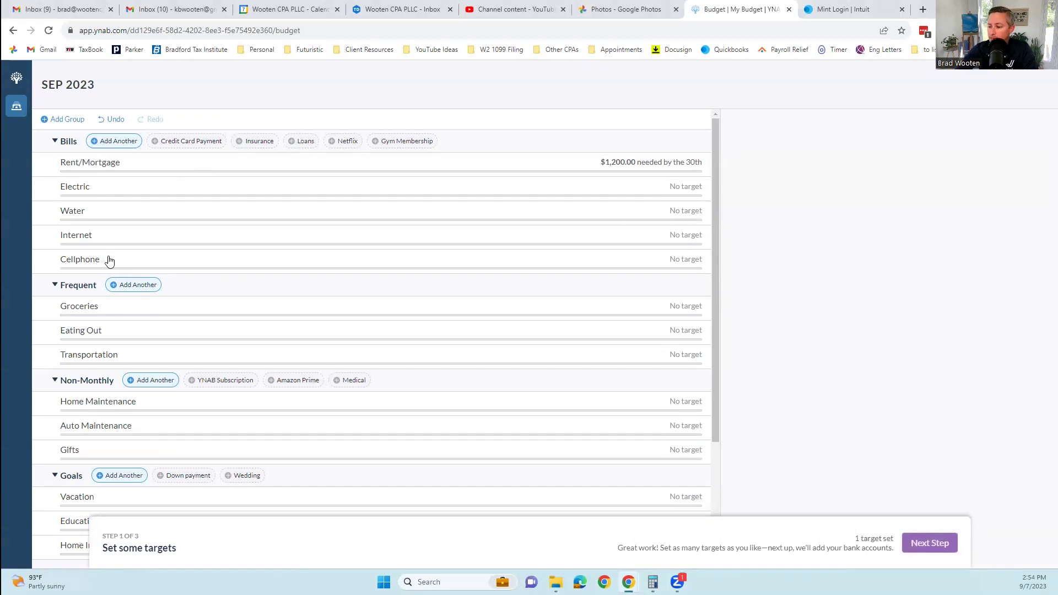
{"action": "scroll", "coordinate": [111, 270], "scroll_direction": "down", "scroll_amount": 3}
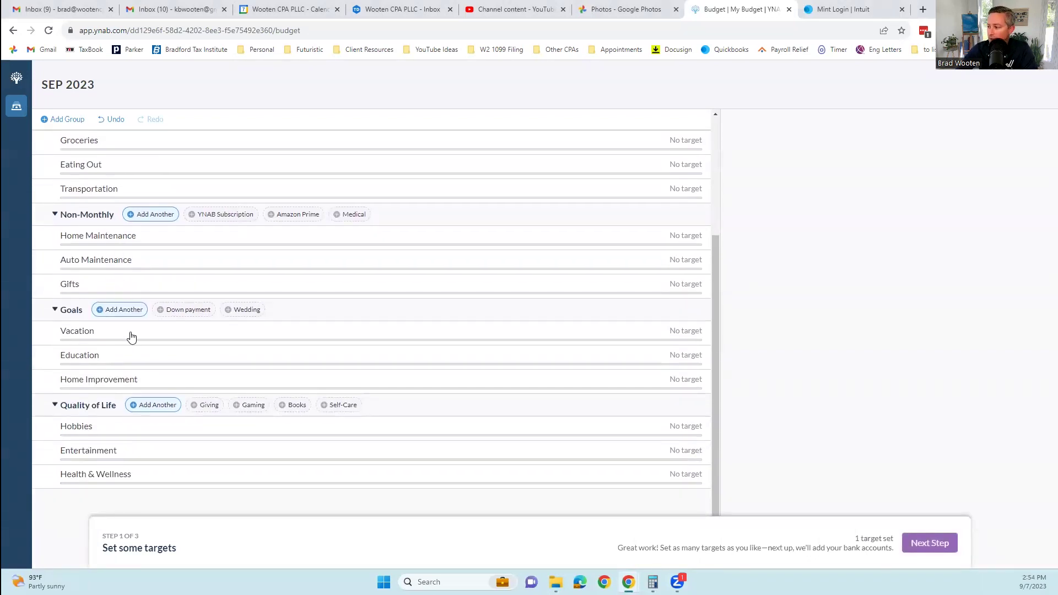
{"action": "scroll", "coordinate": [129, 334], "scroll_direction": "up", "scroll_amount": 3}
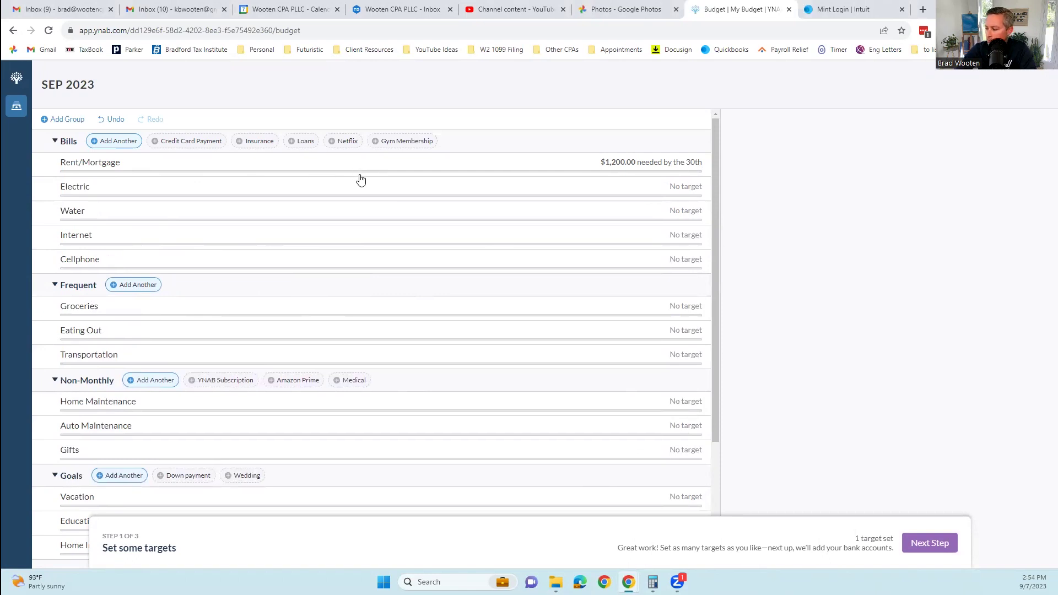
{"action": "left_click", "coordinate": [946, 541]}
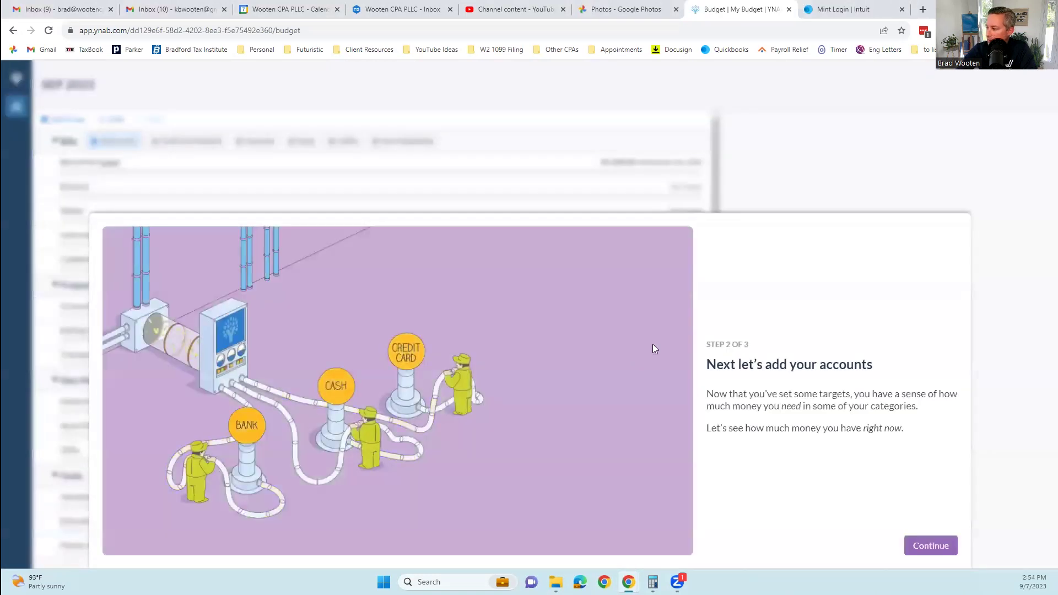
- Continue to the add-accounts step and start adding a new account
{"action": "left_click", "coordinate": [921, 546]}
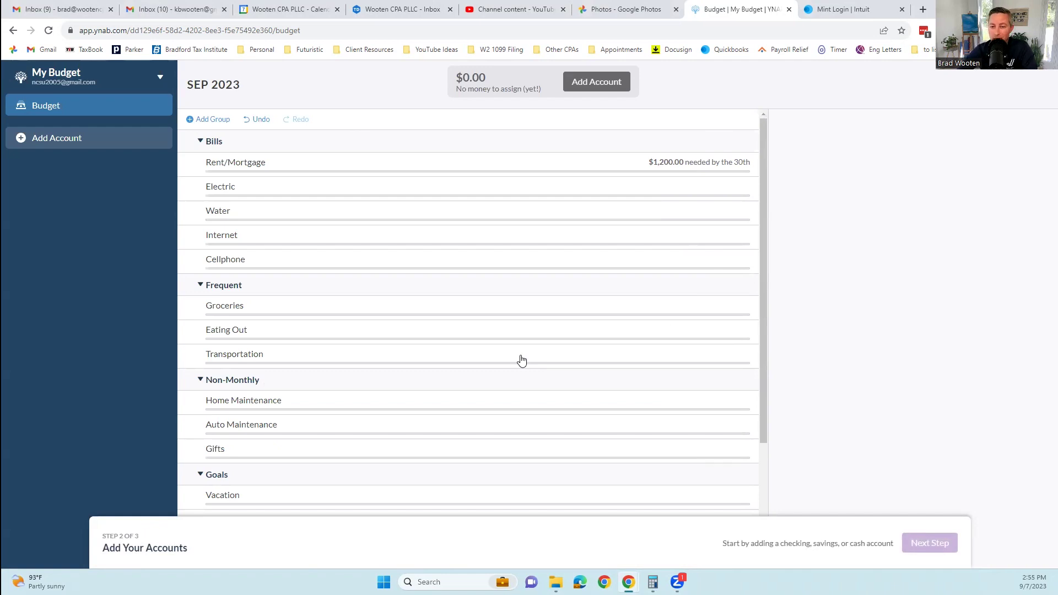
{"action": "left_click", "coordinate": [595, 82]}
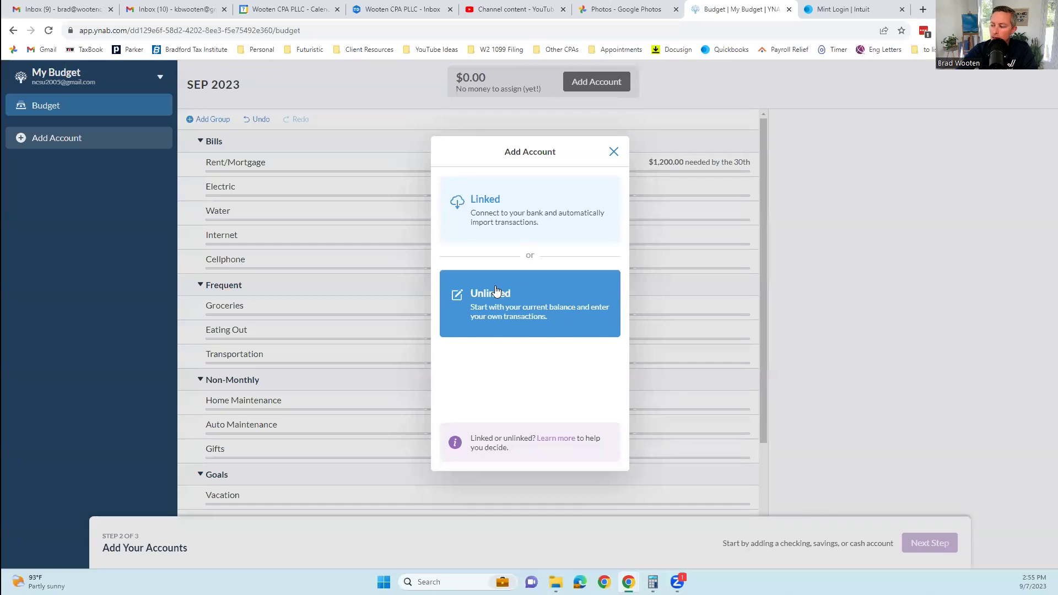
- Link Citibank Online through Plaid as a linked account, with North America as the region
{"action": "left_click", "coordinate": [493, 211]}
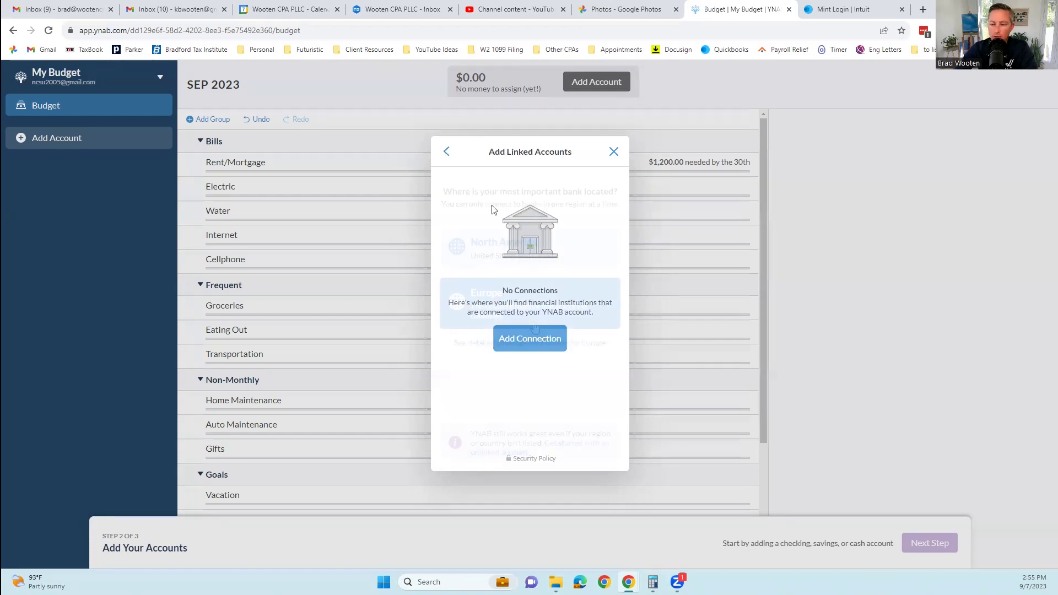
{"action": "left_click", "coordinate": [508, 248]}
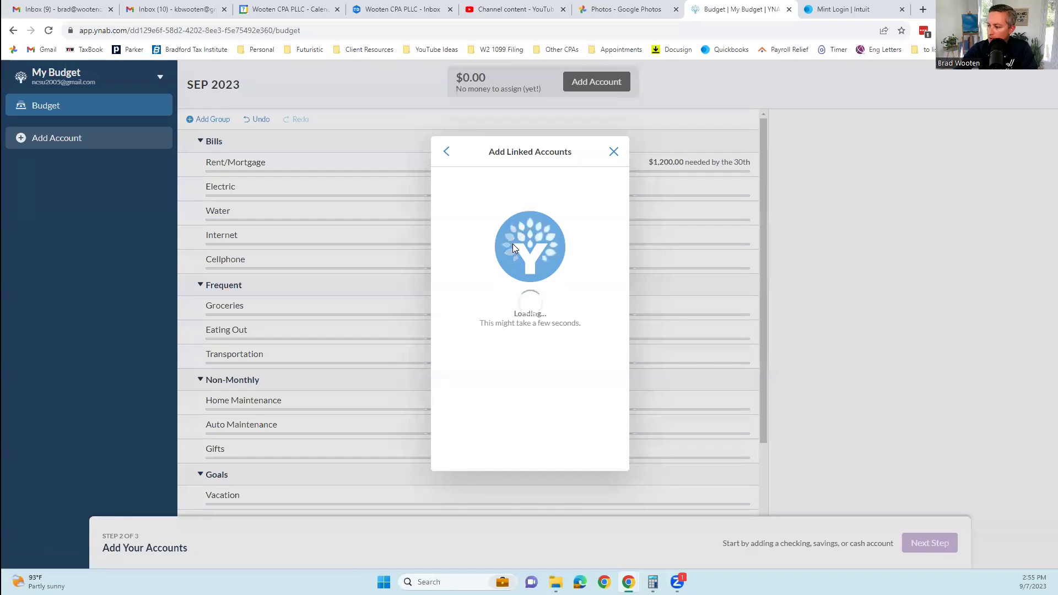
{"action": "left_click", "coordinate": [533, 446]}
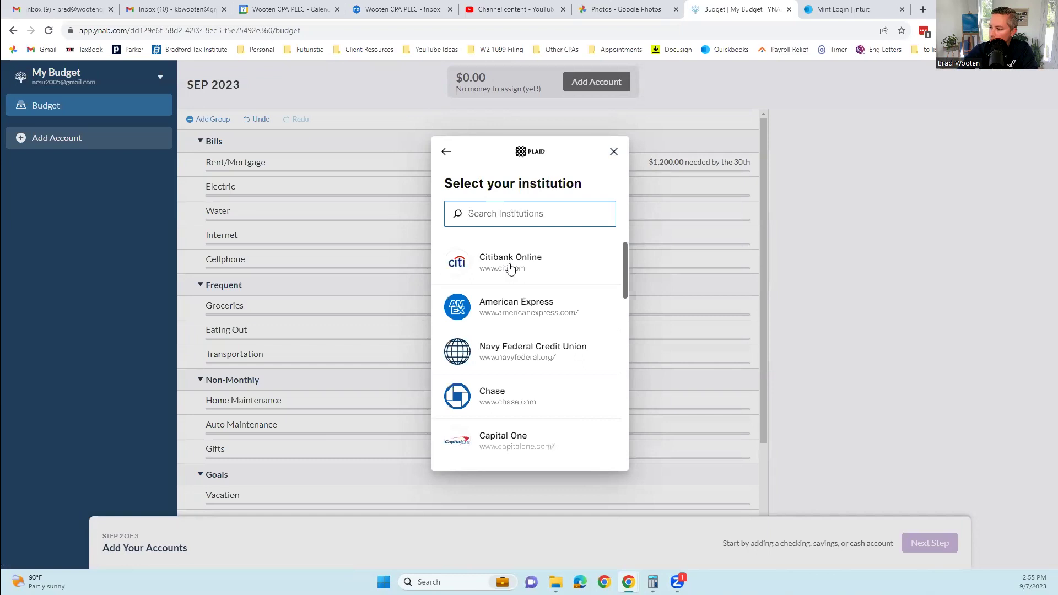
{"action": "left_click", "coordinate": [511, 265]}
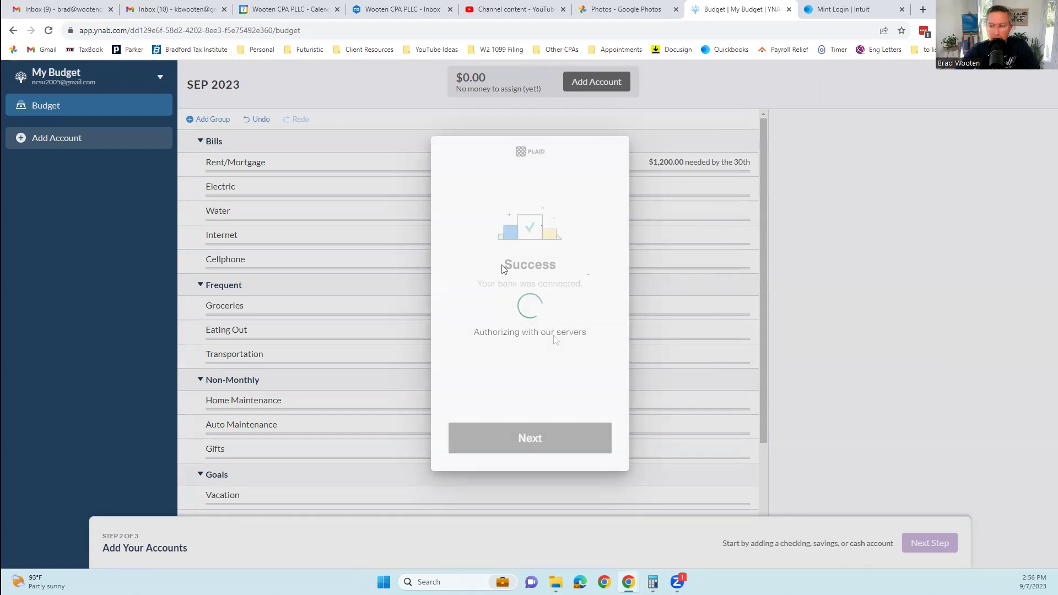
{"action": "left_click", "coordinate": [540, 439]}
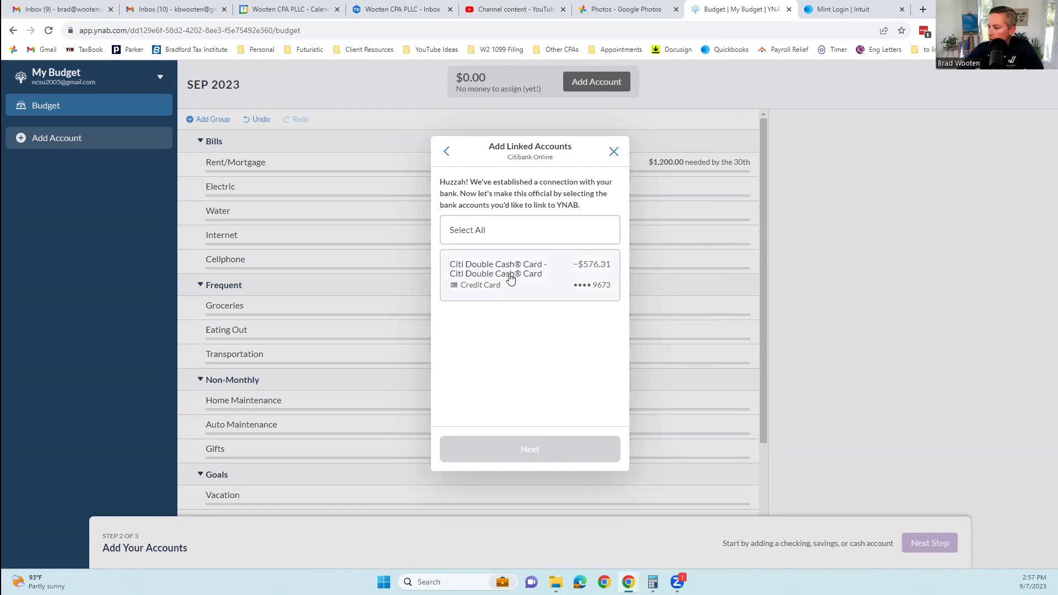
- Select the Citi Double Cash card for linking and open its account details
{"action": "left_click", "coordinate": [510, 278]}
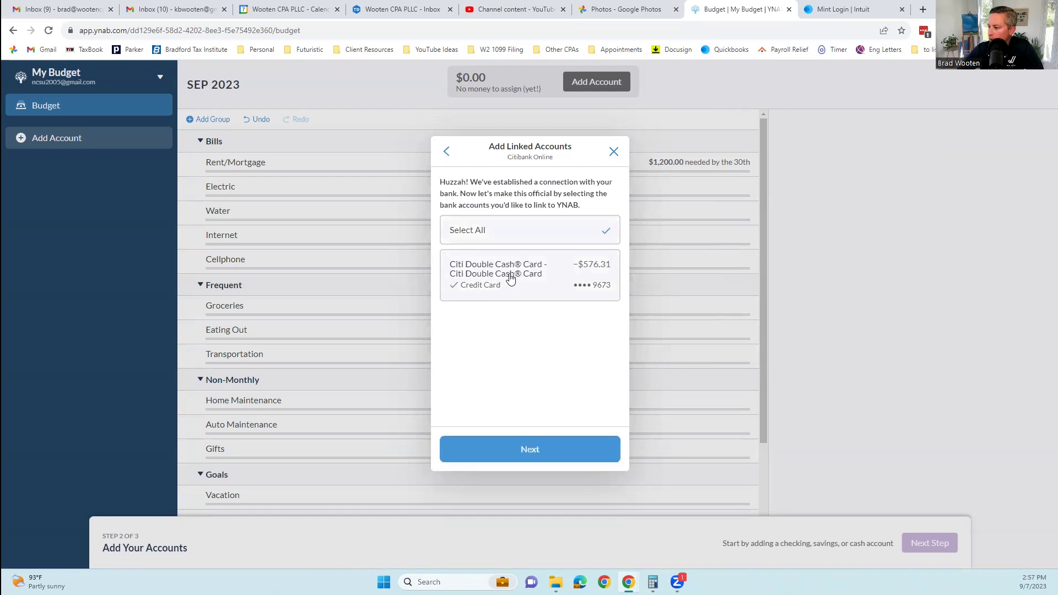
{"action": "left_click", "coordinate": [511, 448]}
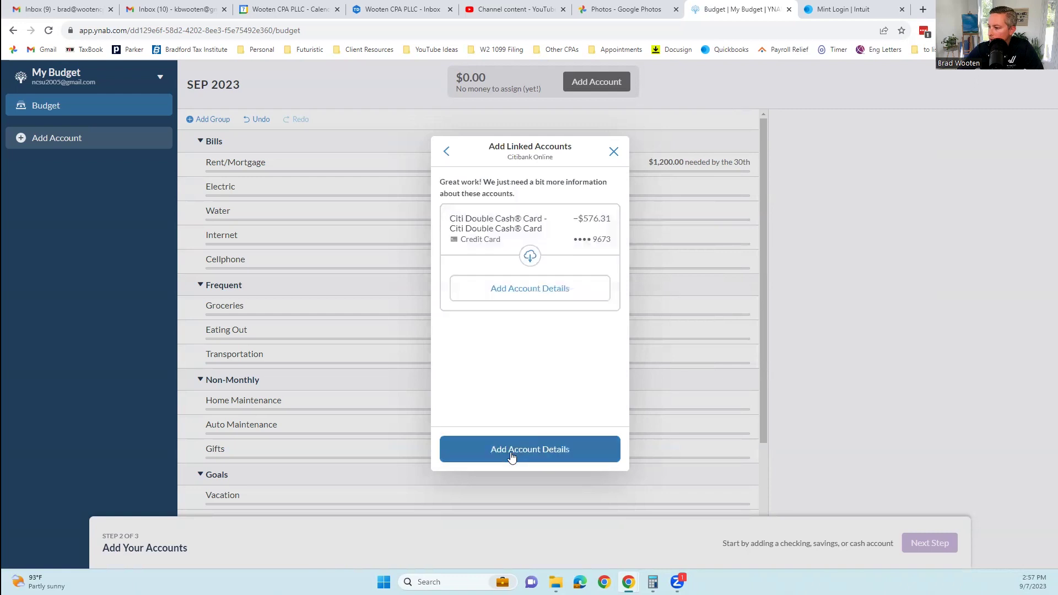
{"action": "left_click", "coordinate": [530, 287]}
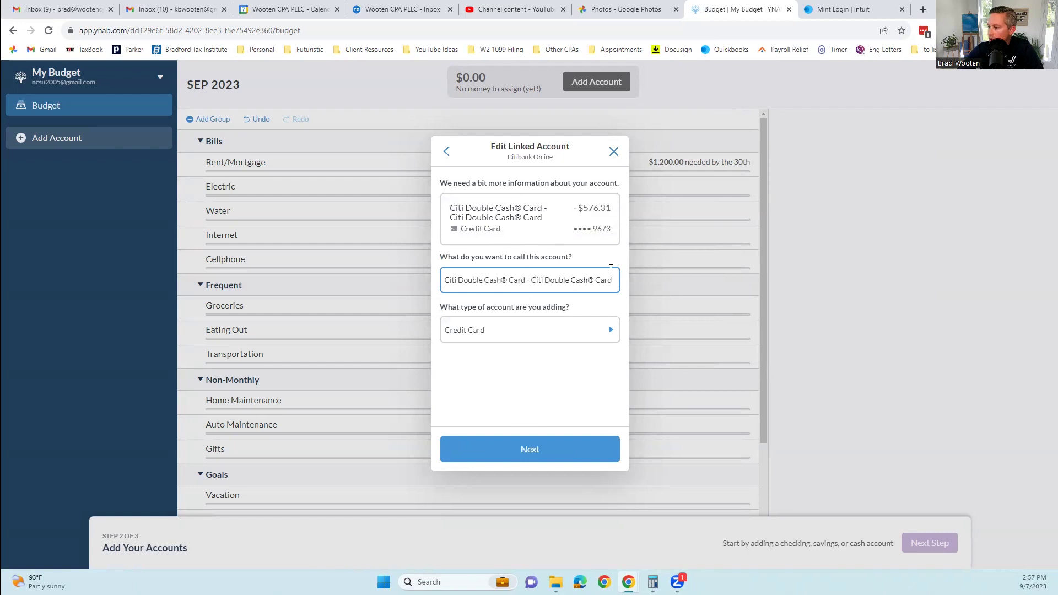
- Rename the account to Citi Double and keep Credit Card as its type
{"action": "left_click_drag", "start_coordinate": [484, 280], "coordinate": [723, 268]}
{"action": "key", "text": "BackSpace"}
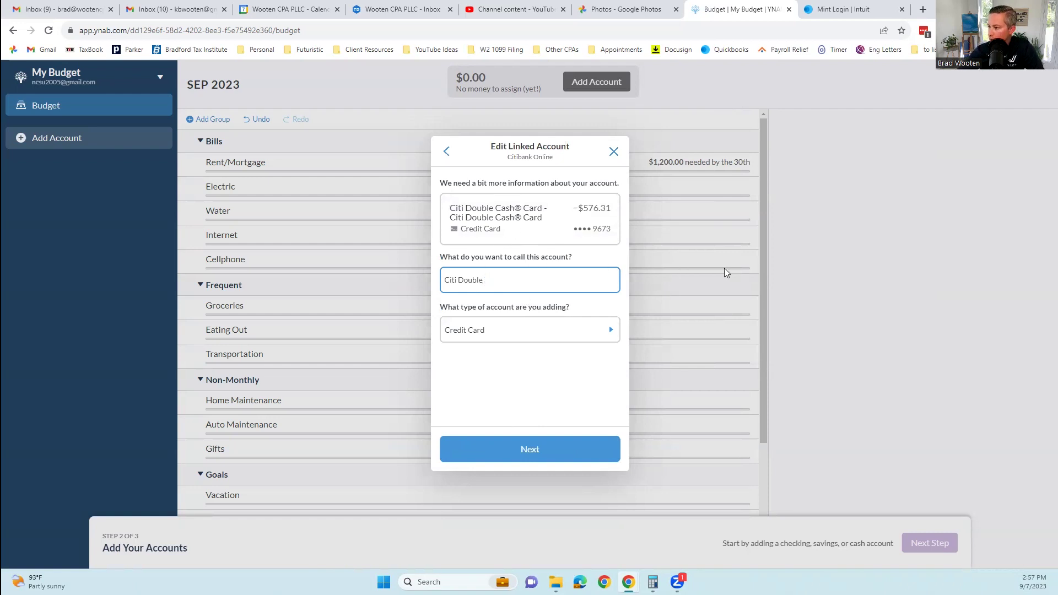
{"action": "left_click", "coordinate": [527, 332]}
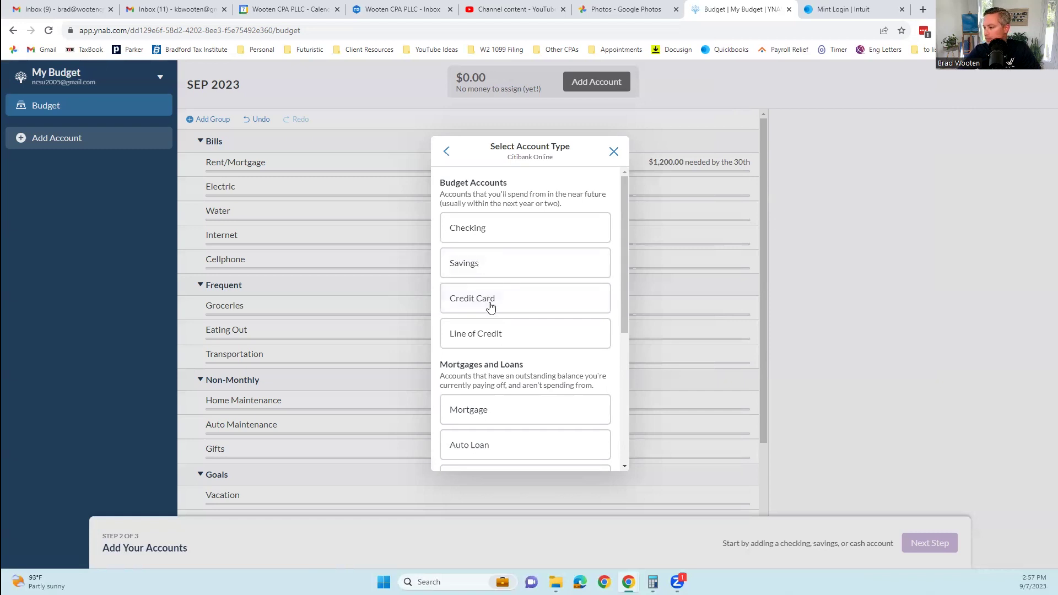
{"action": "left_click", "coordinate": [491, 309]}
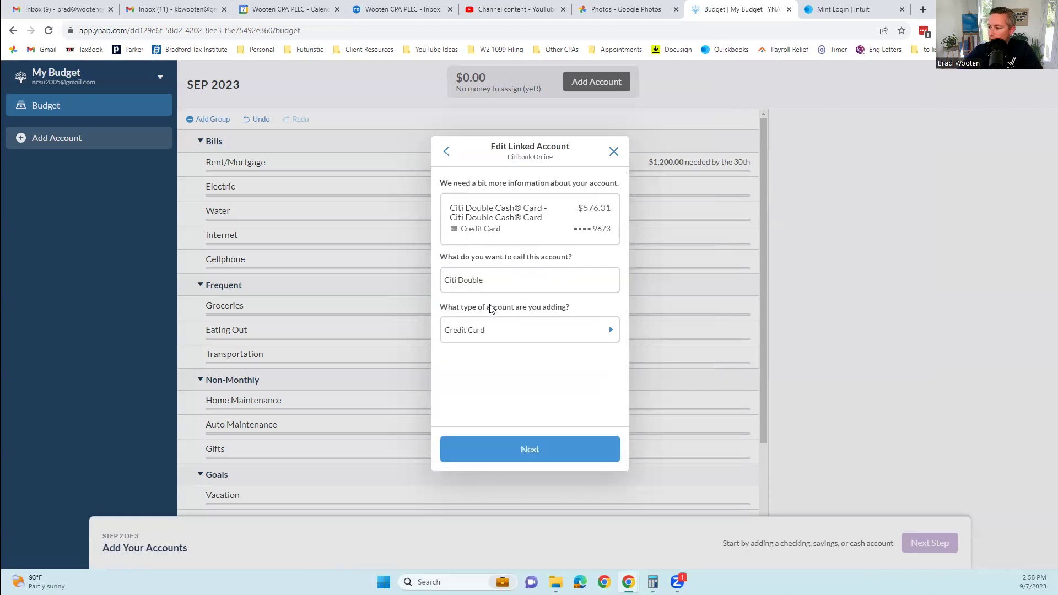
{"action": "left_click", "coordinate": [556, 451]}
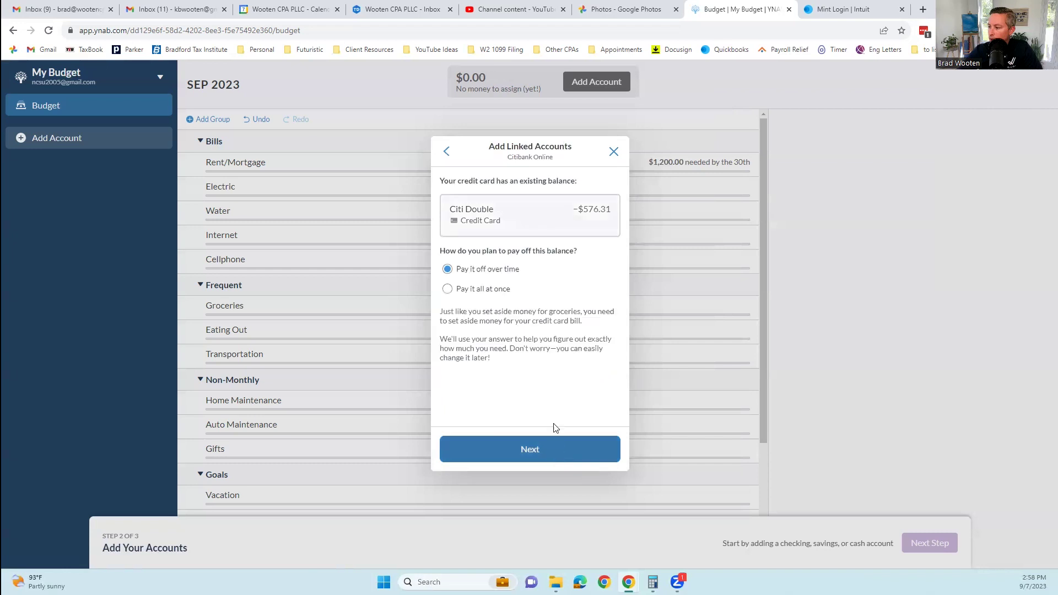
- Choose to pay off the card's −$576.31 balance over time instead of all at once
{"action": "left_click", "coordinate": [505, 293]}
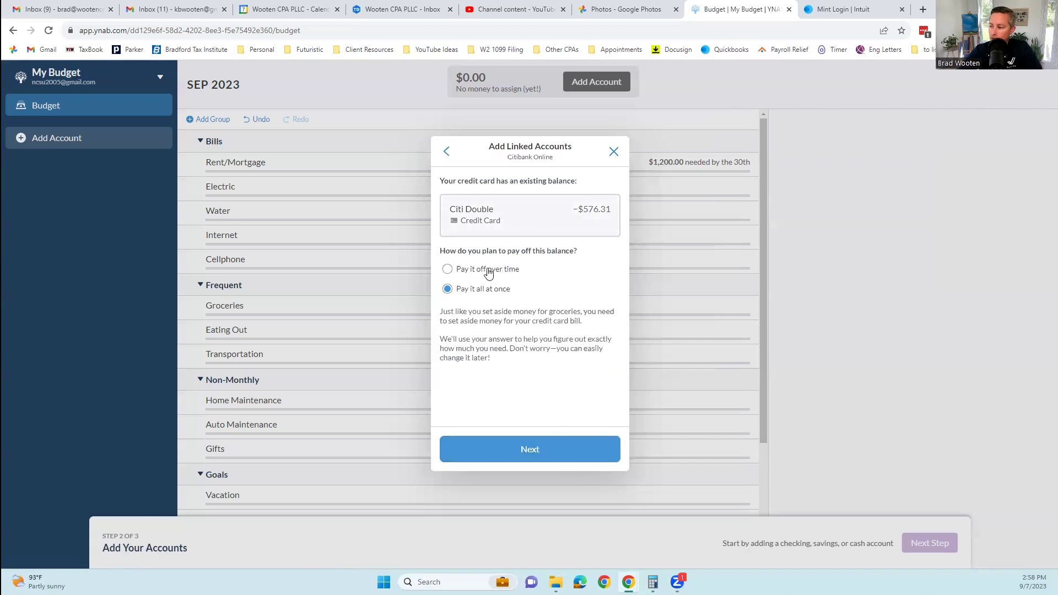
{"action": "left_click", "coordinate": [488, 271]}
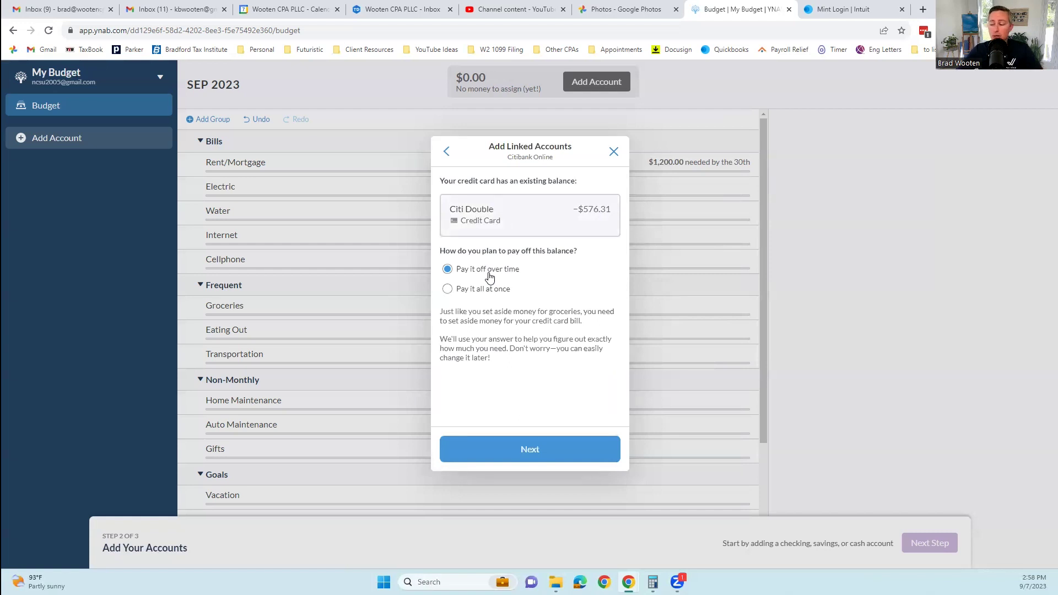
{"action": "left_click", "coordinate": [529, 456]}
- Set the payoff date to March 2024 for an $82.33 monthly target and confirm the previews
{"action": "left_click", "coordinate": [508, 366]}
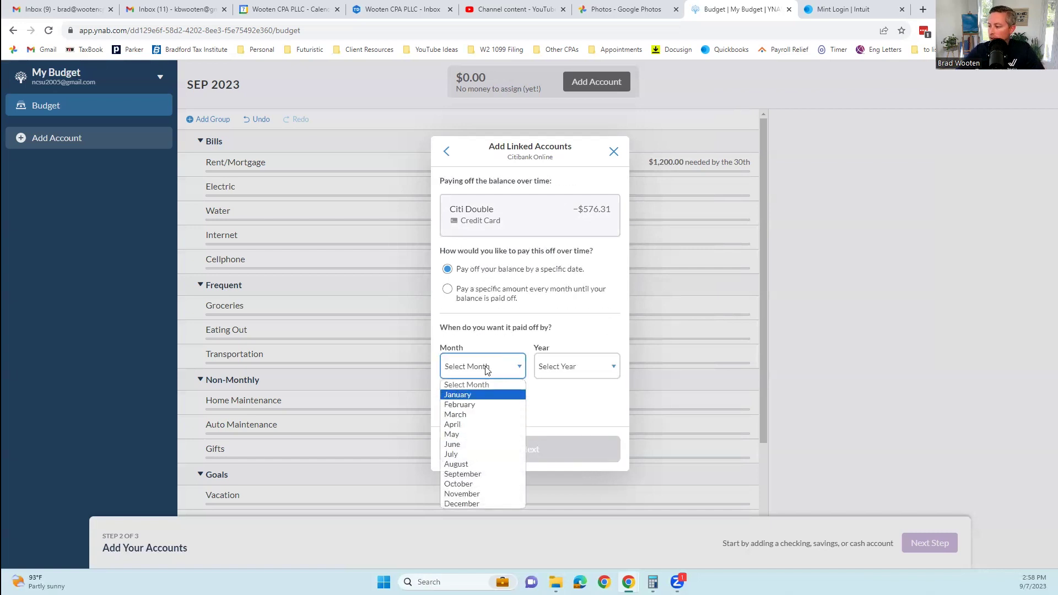
{"action": "left_click", "coordinate": [486, 368]}
{"action": "left_click", "coordinate": [512, 377]}
{"action": "left_click", "coordinate": [485, 415]}
{"action": "left_click", "coordinate": [559, 373]}
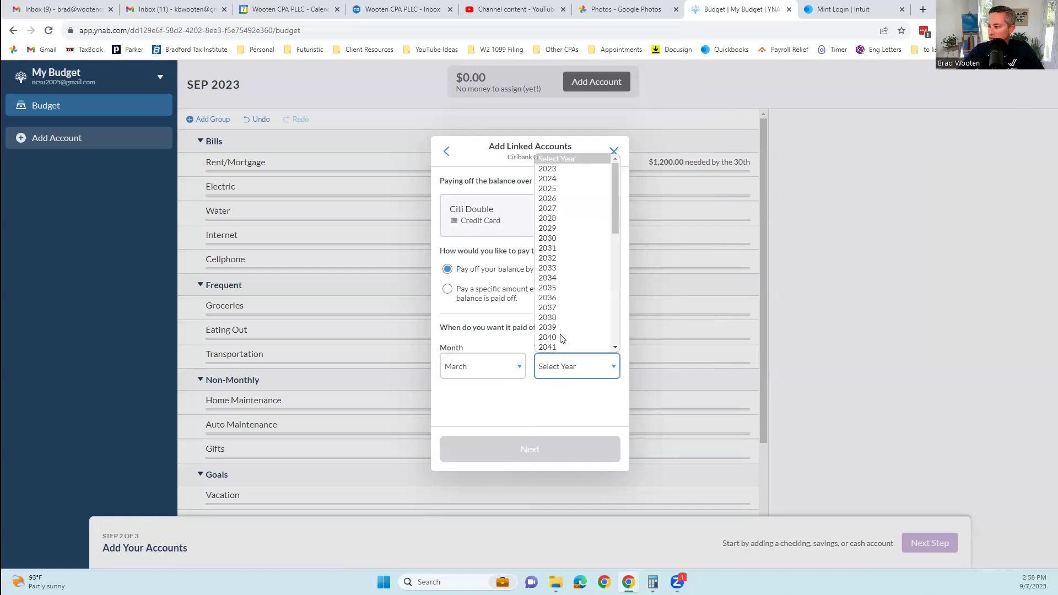
{"action": "left_click", "coordinate": [558, 179]}
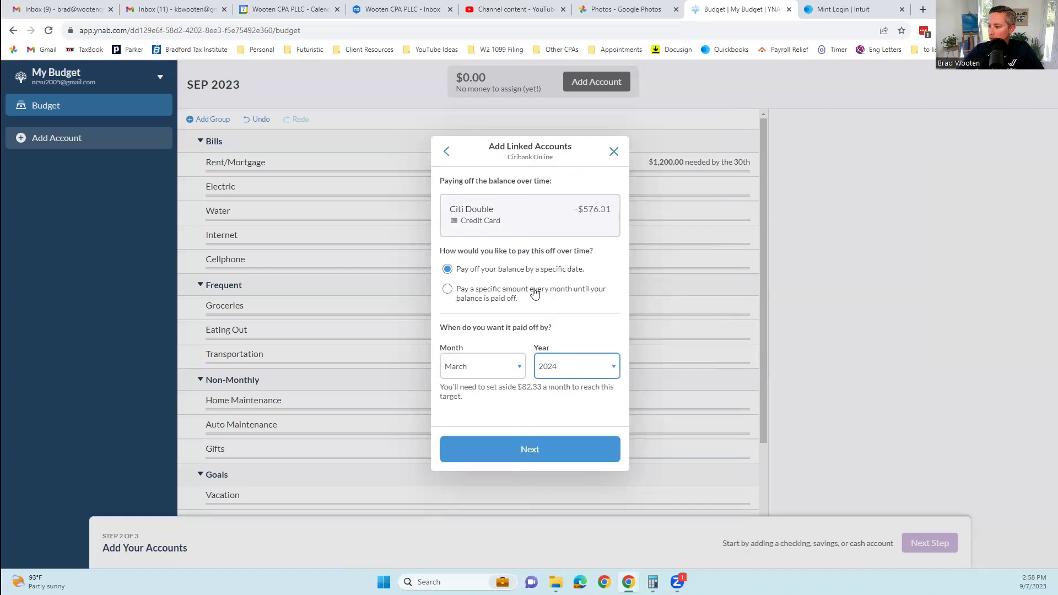
{"action": "left_click", "coordinate": [537, 449]}
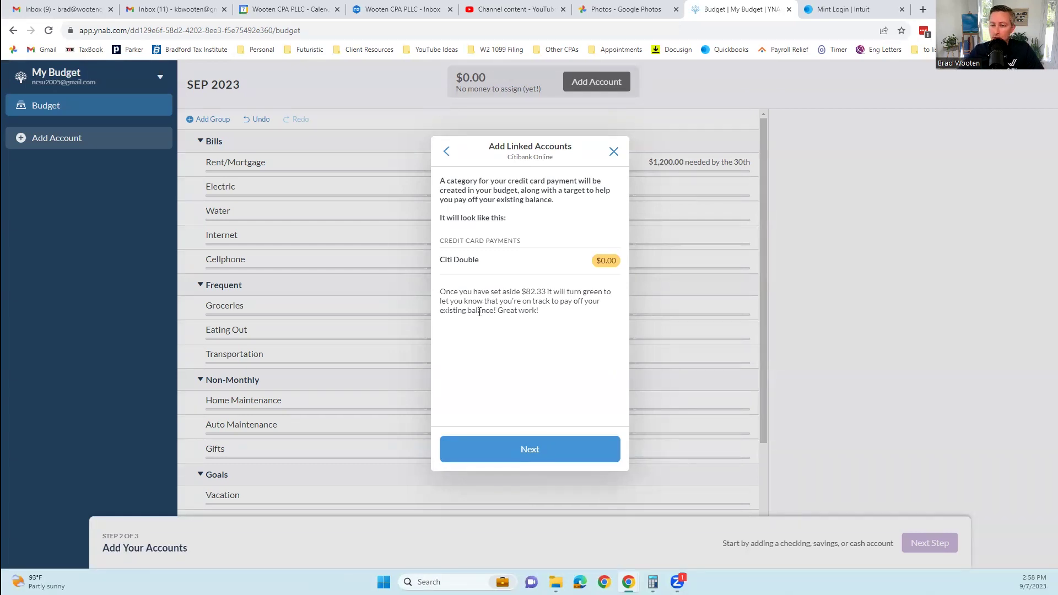
{"action": "left_click", "coordinate": [508, 458]}
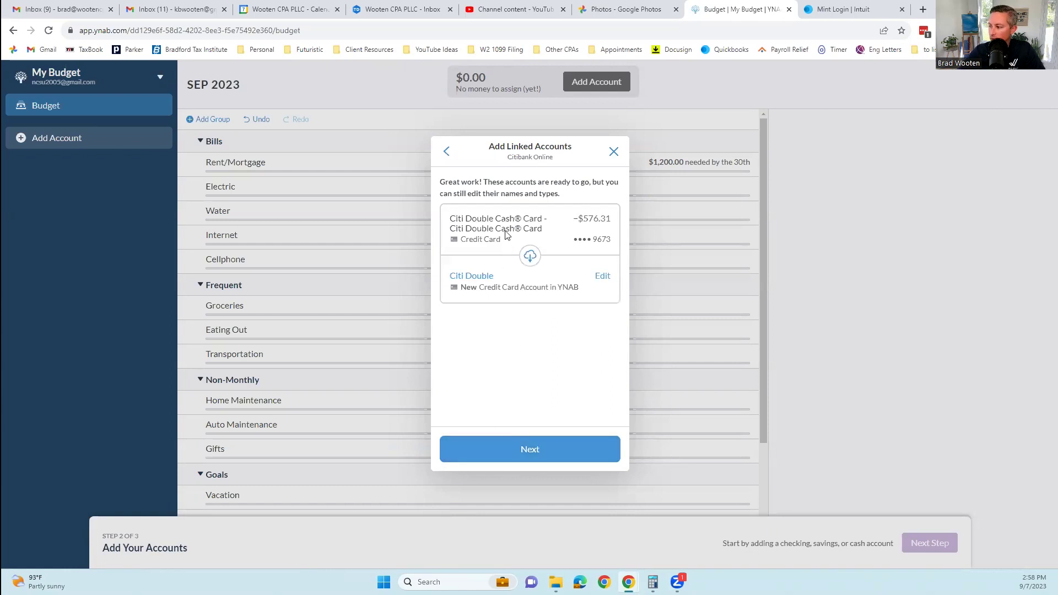
- Link Chase's TOTAL CHECKING account ($6,183.58) as a new Checking account
{"action": "left_click", "coordinate": [506, 445]}
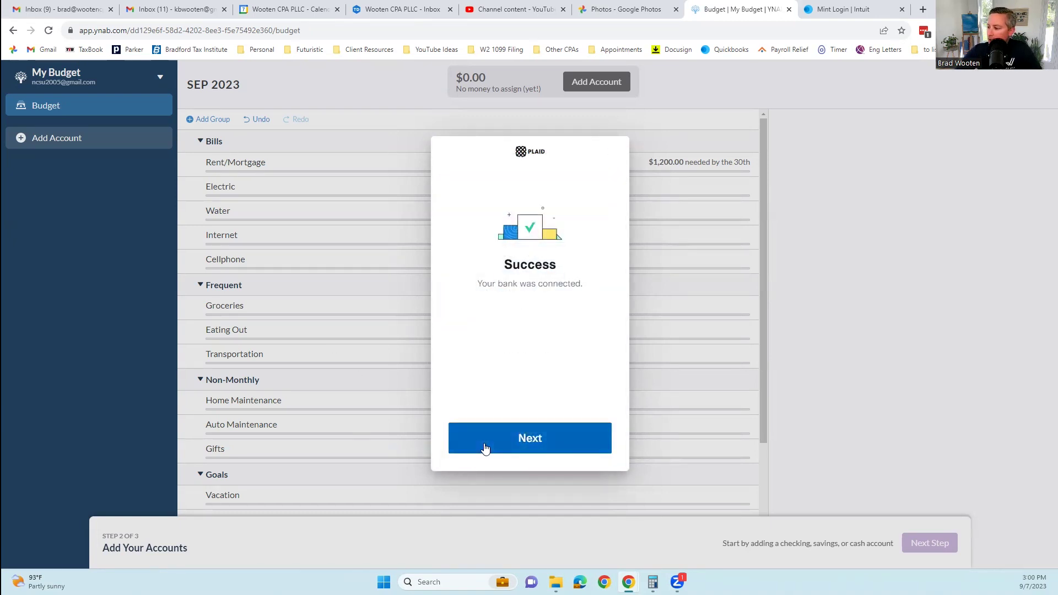
{"action": "left_click", "coordinate": [484, 448]}
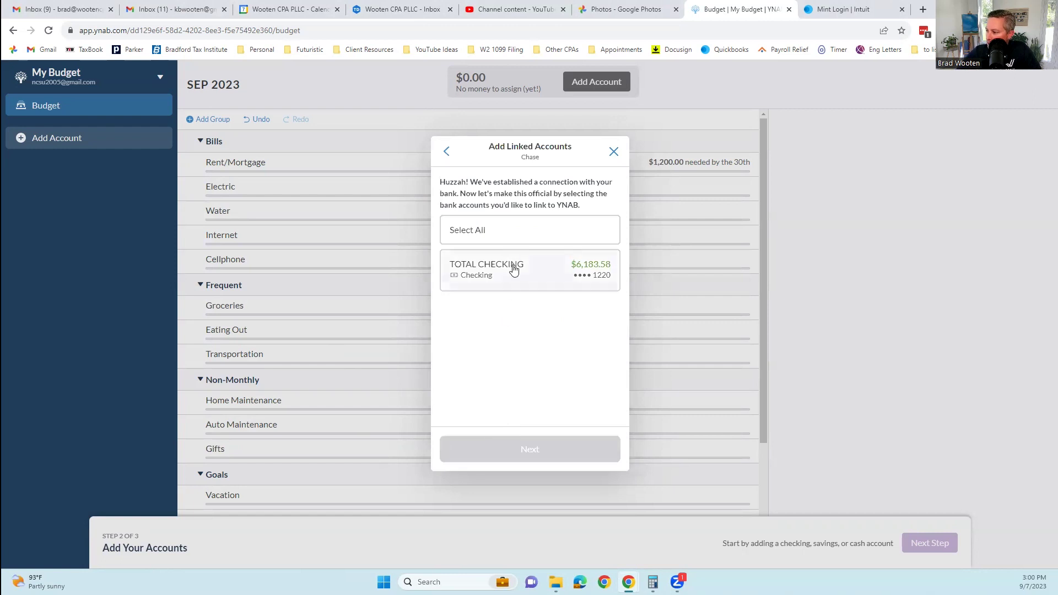
{"action": "left_click", "coordinate": [510, 269]}
{"action": "left_click", "coordinate": [521, 449]}
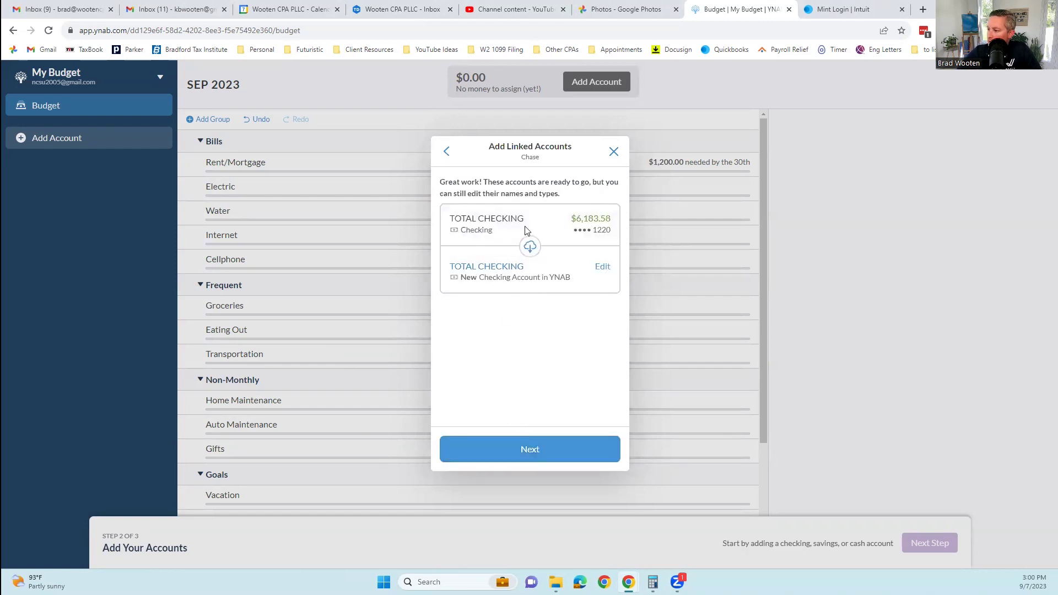
{"action": "left_click", "coordinate": [537, 449]}
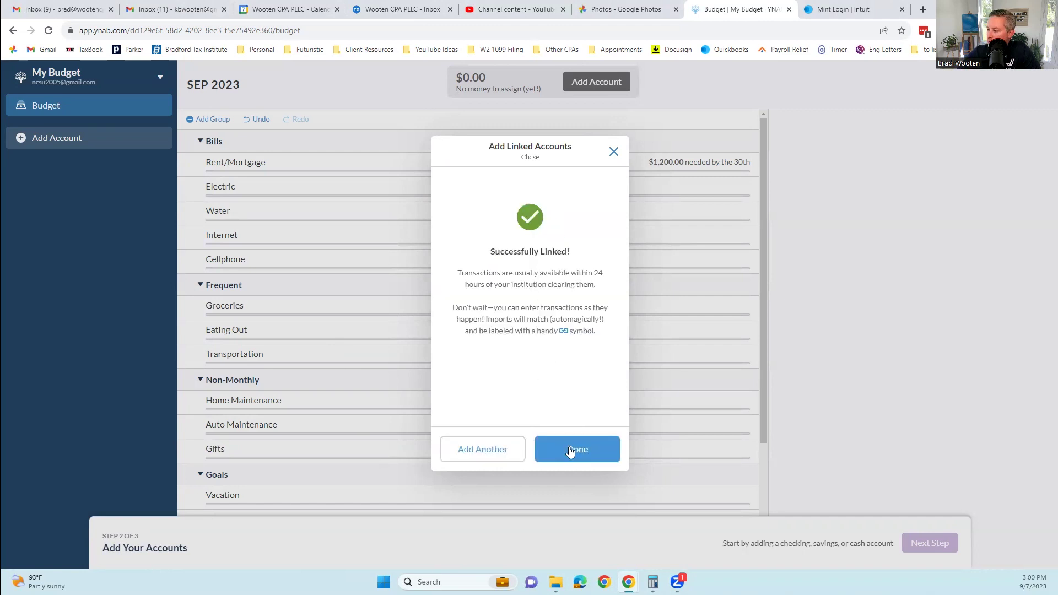
- Close the linking dialog, place TOTAL CHECKING above Citi Double, and advance to step 3
{"action": "left_click", "coordinate": [573, 451]}
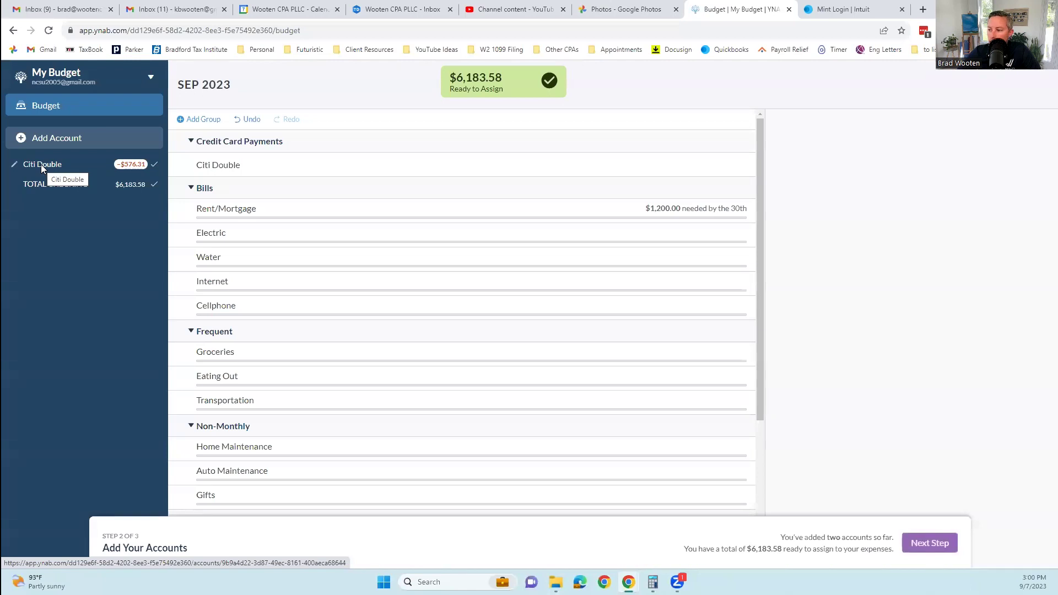
{"action": "left_click_drag", "start_coordinate": [41, 164], "coordinate": [40, 205]}
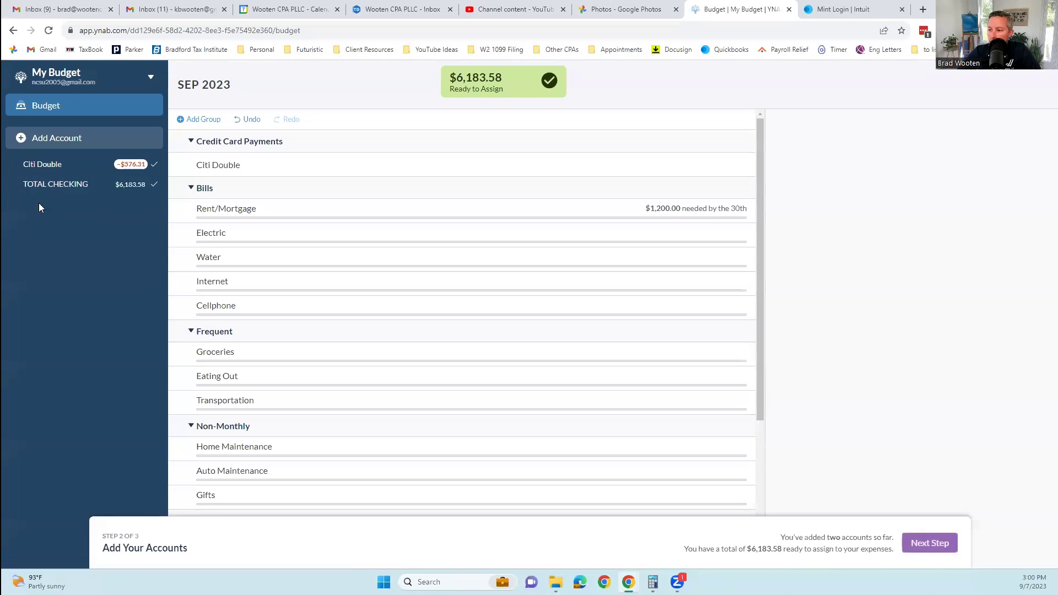
{"action": "left_click", "coordinate": [17, 166]}
{"action": "left_click", "coordinate": [597, 460]}
{"action": "left_click_drag", "start_coordinate": [57, 196], "coordinate": [50, 162]}
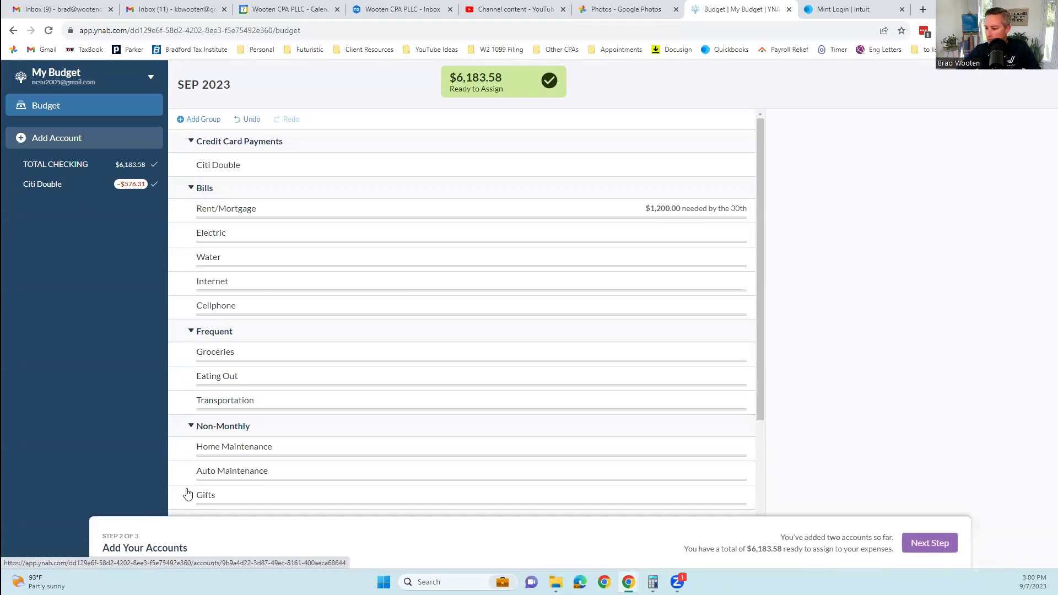
{"action": "left_click", "coordinate": [904, 546]}
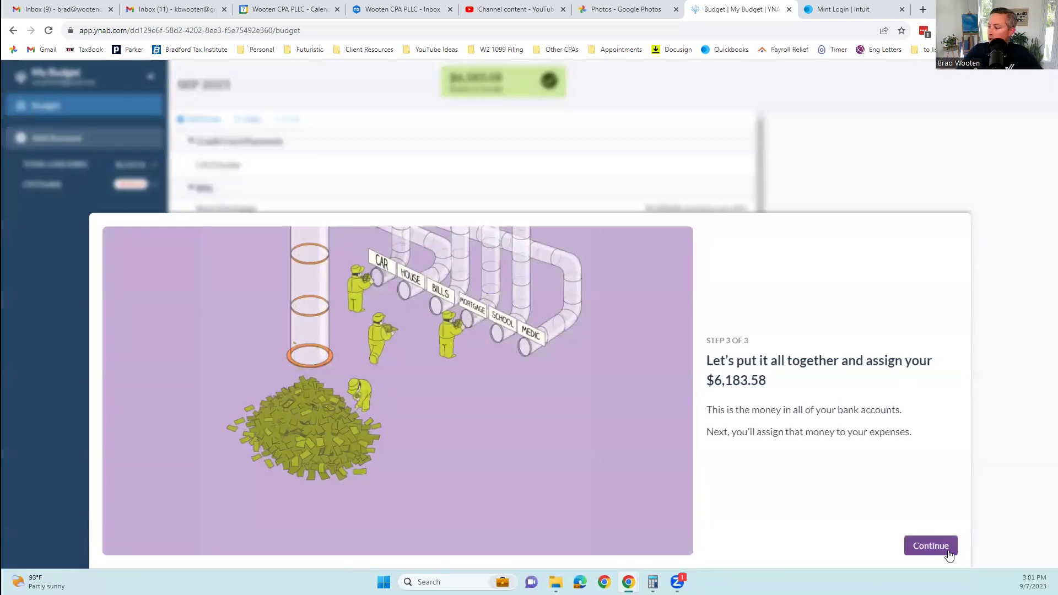
- Close the Step 3 of 3 intro to return to the budget showing $6,183.58 Ready to Assign
{"action": "left_click", "coordinate": [947, 552]}
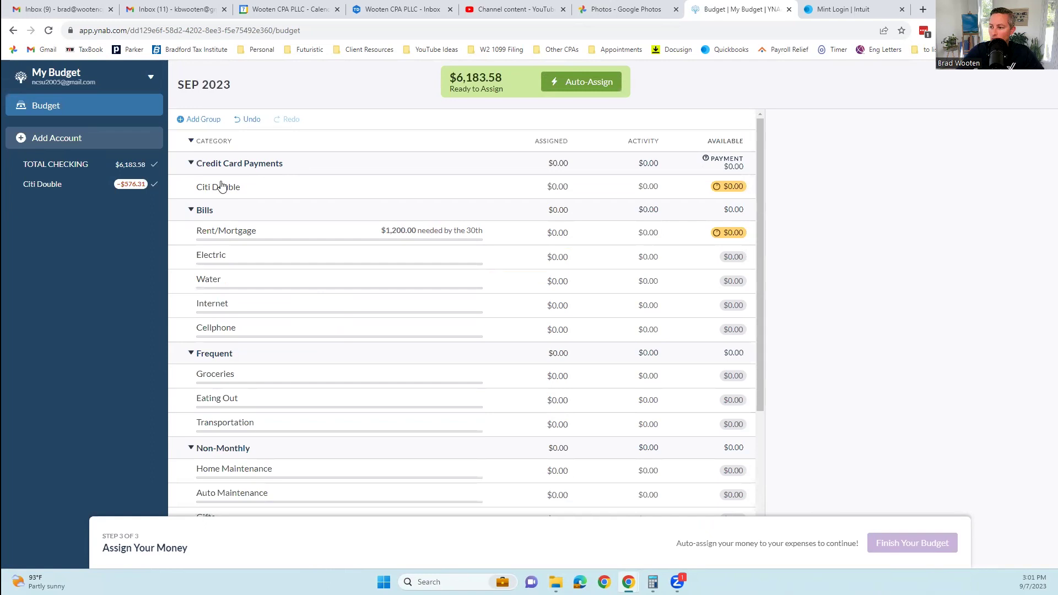
- Assign $50 to Citi Double and $1,200 to Rent/Mortgage
{"action": "left_click", "coordinate": [553, 189]}
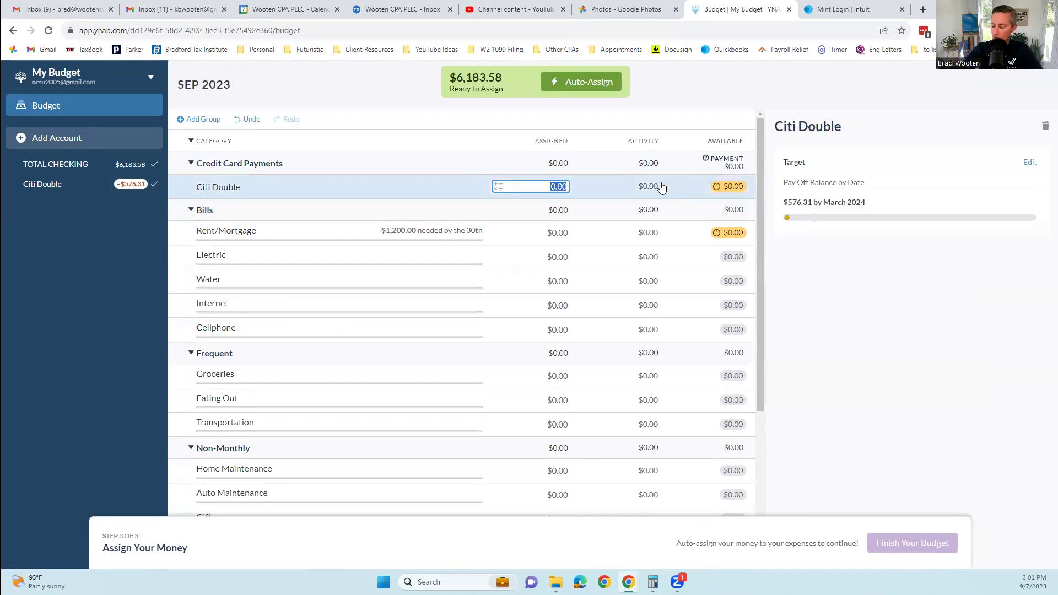
{"action": "type", "text": "50"}
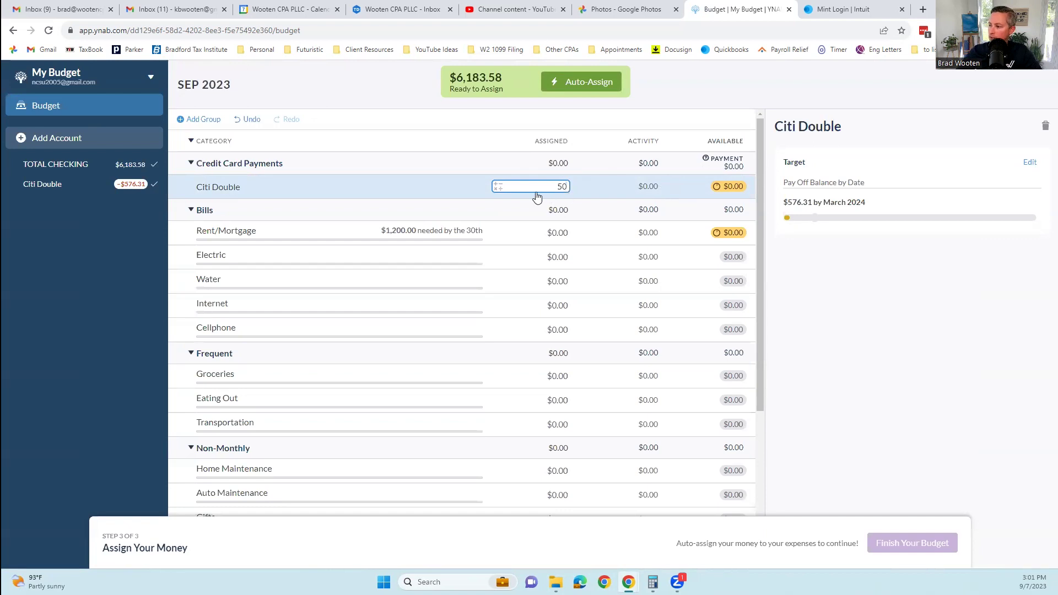
{"action": "left_click", "coordinate": [563, 233]}
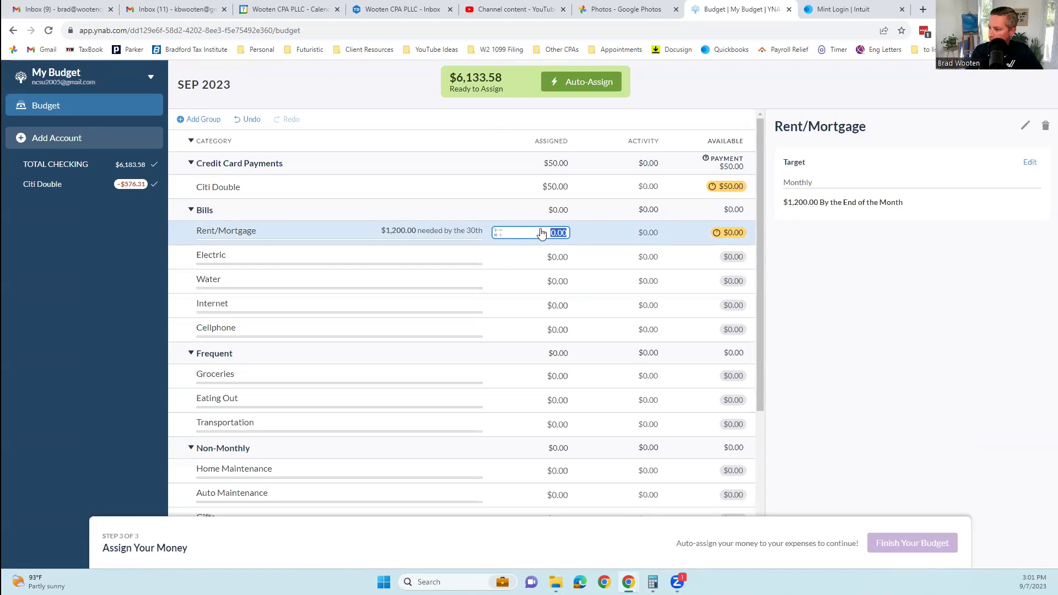
{"action": "type", "text": "1,2"}
{"action": "type", "text": "00"}
{"action": "key", "text": "Return"}
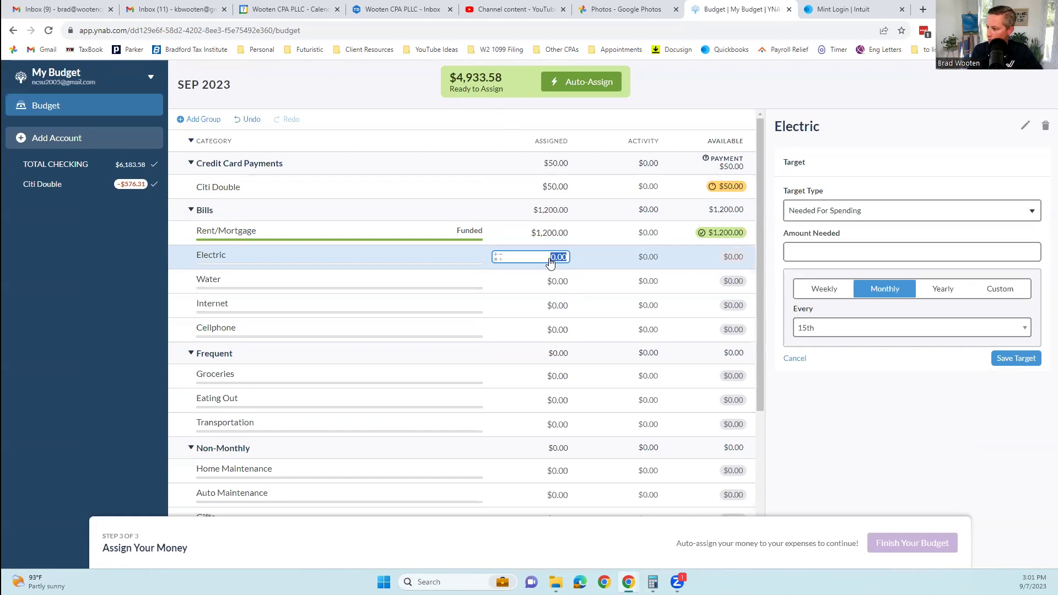
- Assign $200 to Electric, $100 to Water and $50 to Internet
{"action": "type", "text": "200"}
{"action": "left_click", "coordinate": [543, 282]}
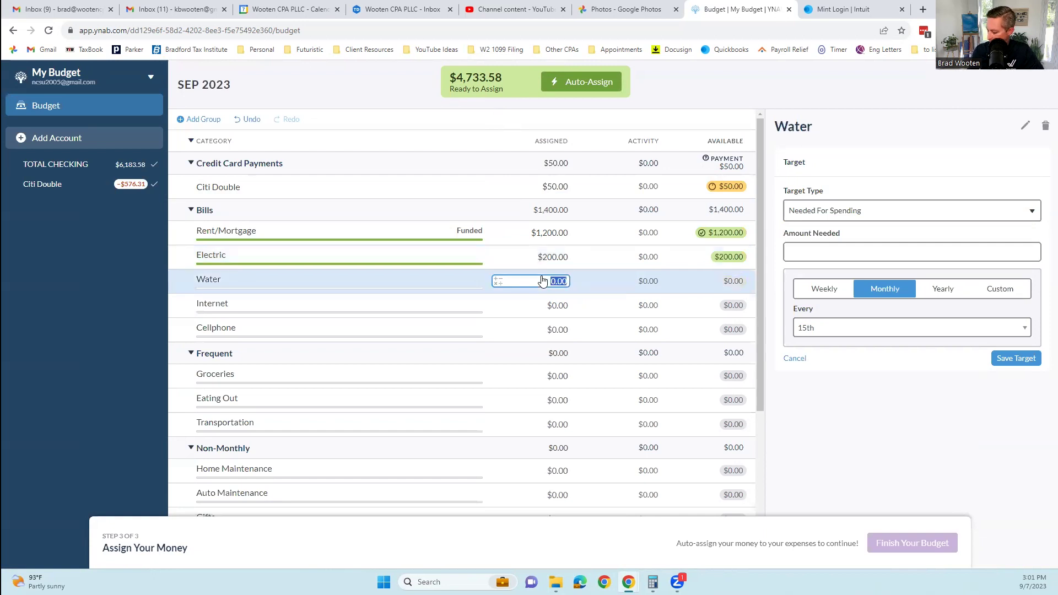
{"action": "type", "text": "100"}
{"action": "key", "text": "Return"}
{"action": "left_click", "coordinate": [556, 307]}
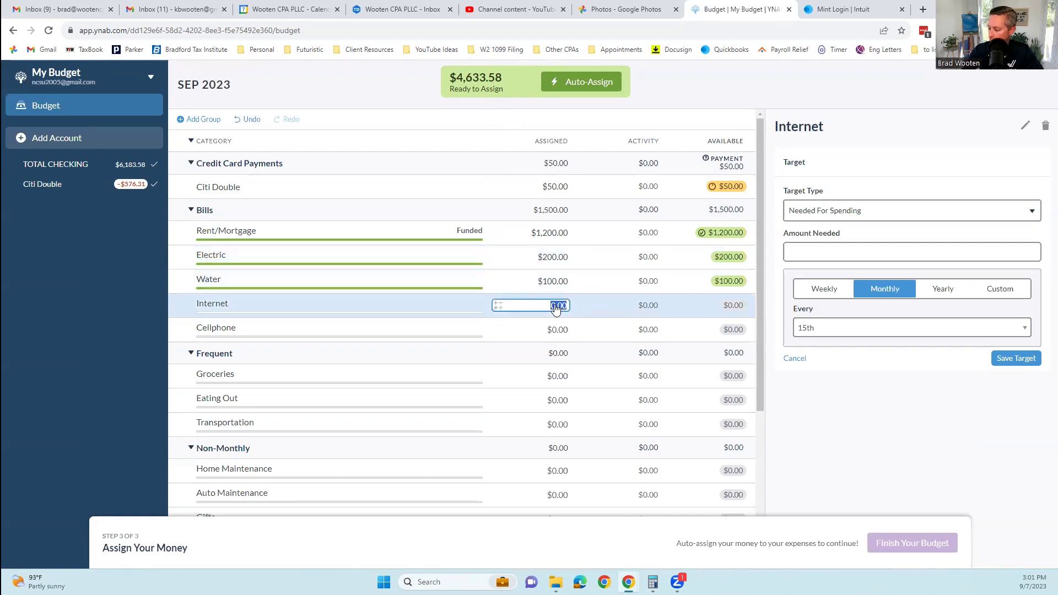
{"action": "type", "text": "50"}
{"action": "key", "text": "Return"}
{"action": "scroll", "coordinate": [545, 308], "scroll_direction": "down", "scroll_amount": 1}
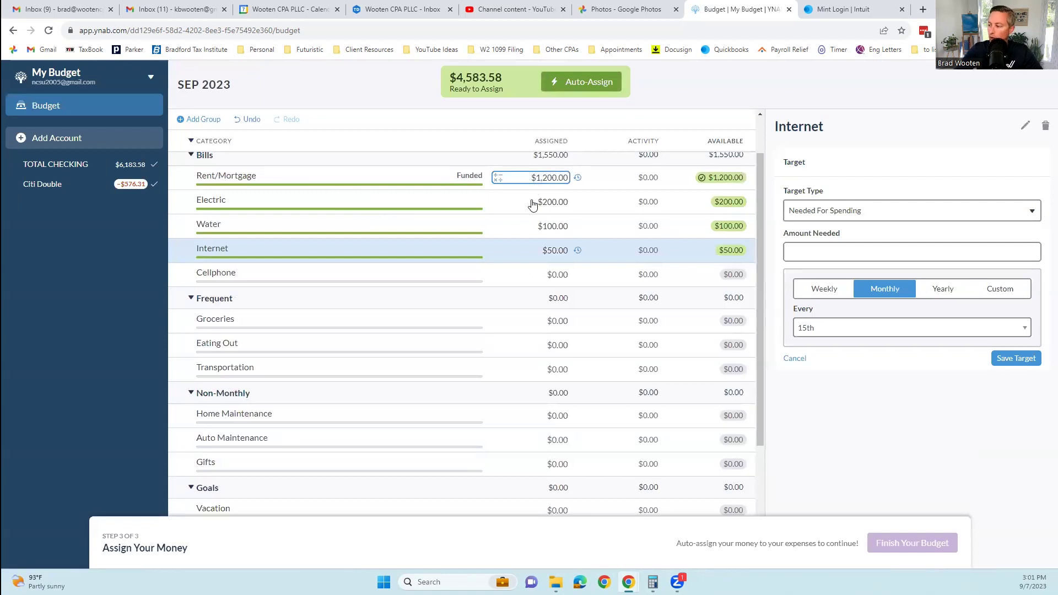
- Assign $1,500 to Vacation, $200 to Home Improvement and $150 to Entertainment
{"action": "scroll", "coordinate": [543, 259], "scroll_direction": "down", "scroll_amount": 3}
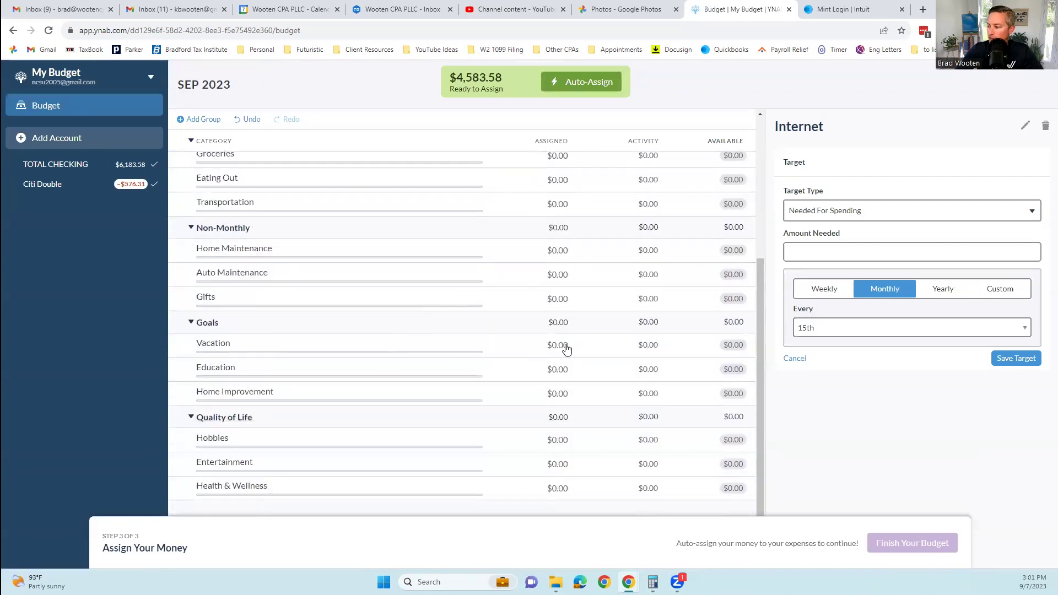
{"action": "left_click", "coordinate": [563, 345]}
{"action": "type", "text": "1,500"}
{"action": "key", "text": "Return"}
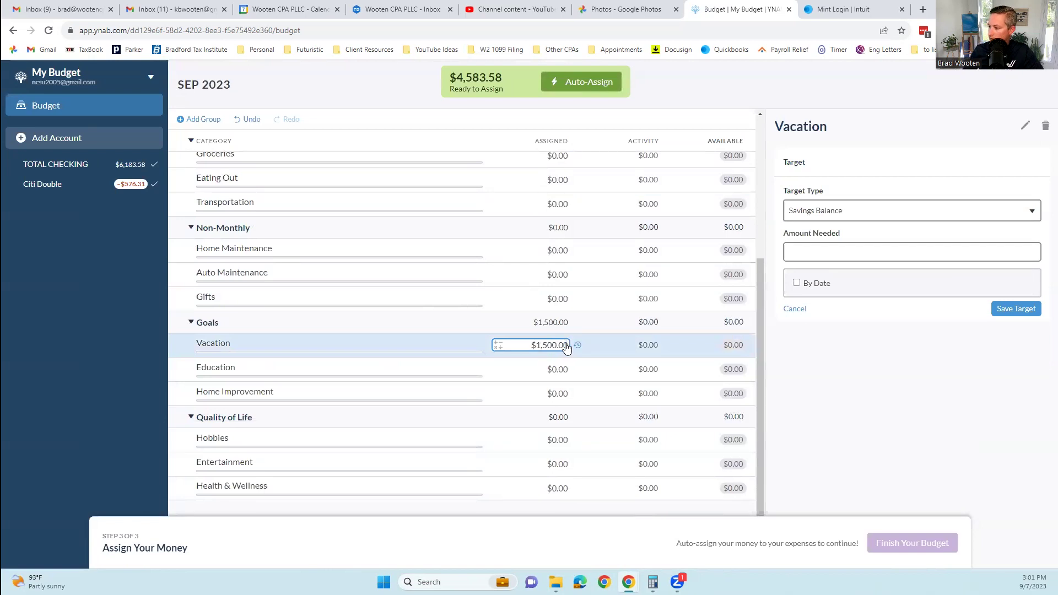
{"action": "left_click", "coordinate": [563, 393]}
{"action": "type", "text": "200"}
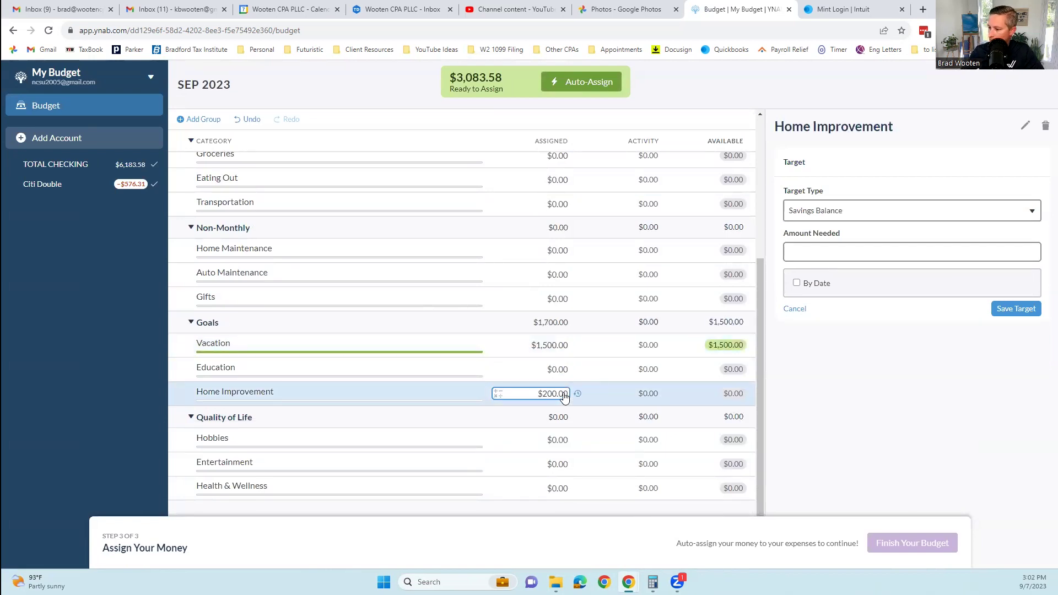
{"action": "key", "text": "Return"}
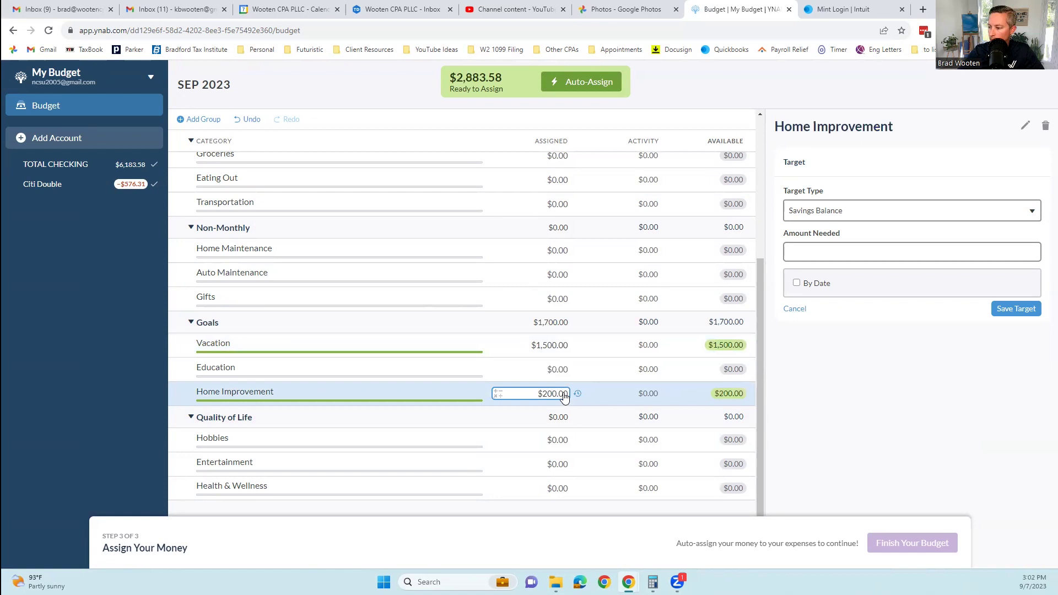
{"action": "left_click", "coordinate": [558, 465]}
{"action": "type", "text": "150"}
{"action": "key", "text": "Return"}
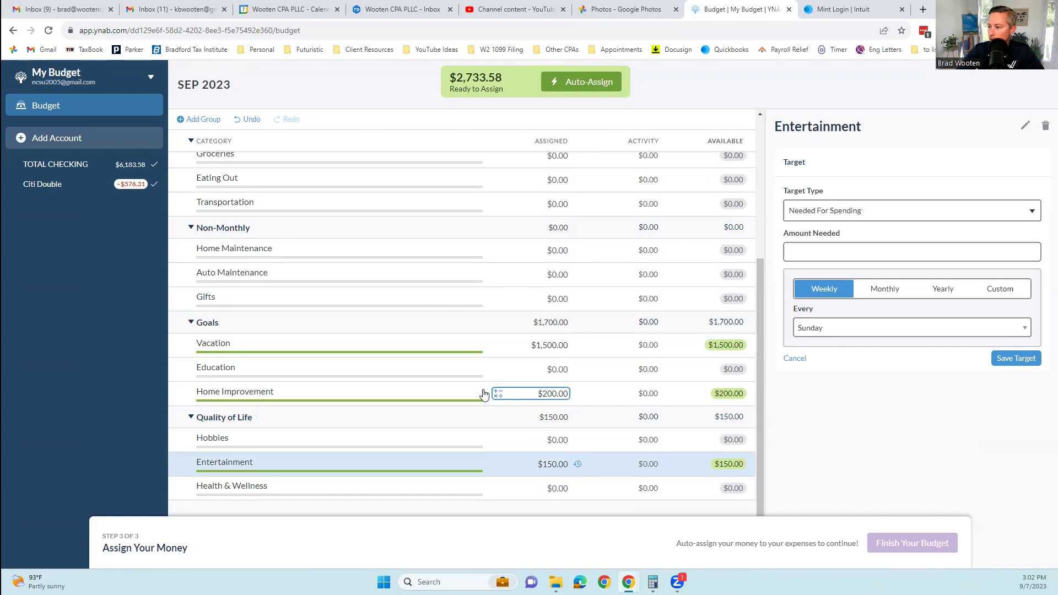
- Scroll through the categories to review the $2,733.58 left to assign
{"action": "scroll", "coordinate": [484, 395], "scroll_direction": "up", "scroll_amount": 2}
{"action": "scroll", "coordinate": [484, 394], "scroll_direction": "up", "scroll_amount": 2}
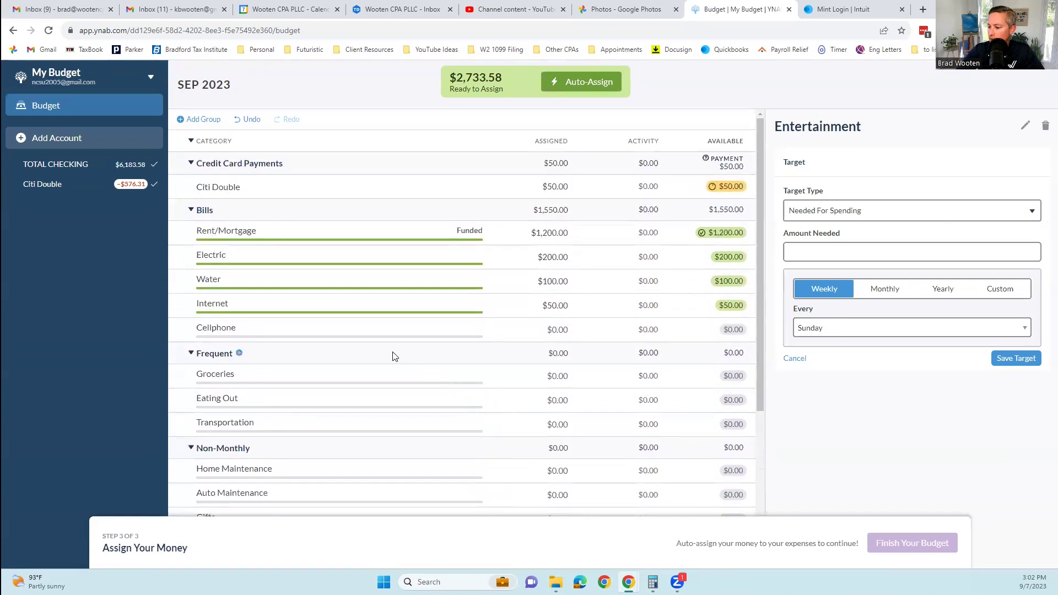
{"action": "scroll", "coordinate": [394, 356], "scroll_direction": "down", "scroll_amount": 3}
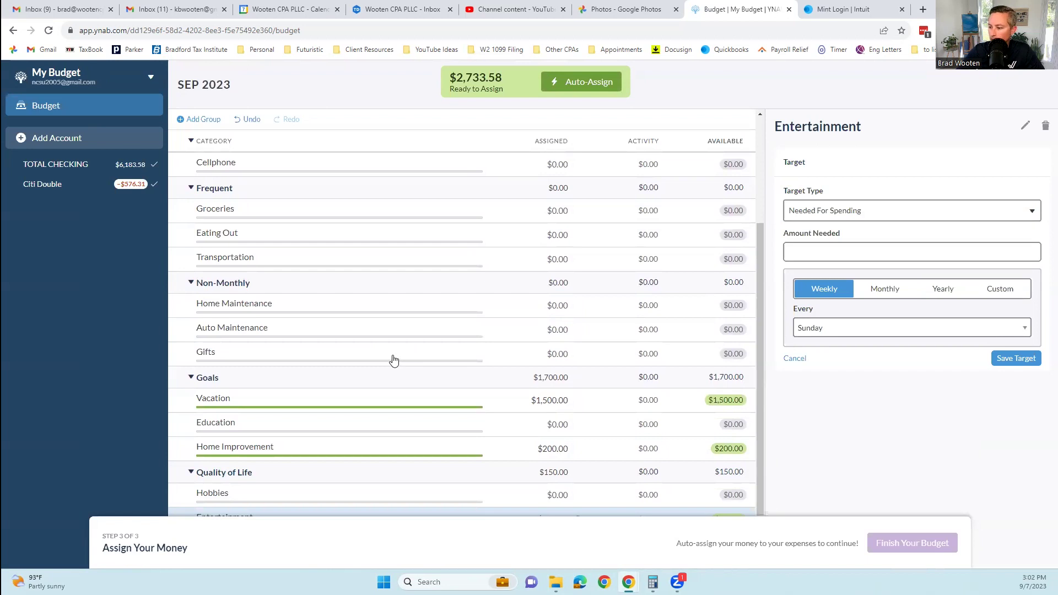
{"action": "scroll", "coordinate": [392, 361], "scroll_direction": "down", "scroll_amount": 2}
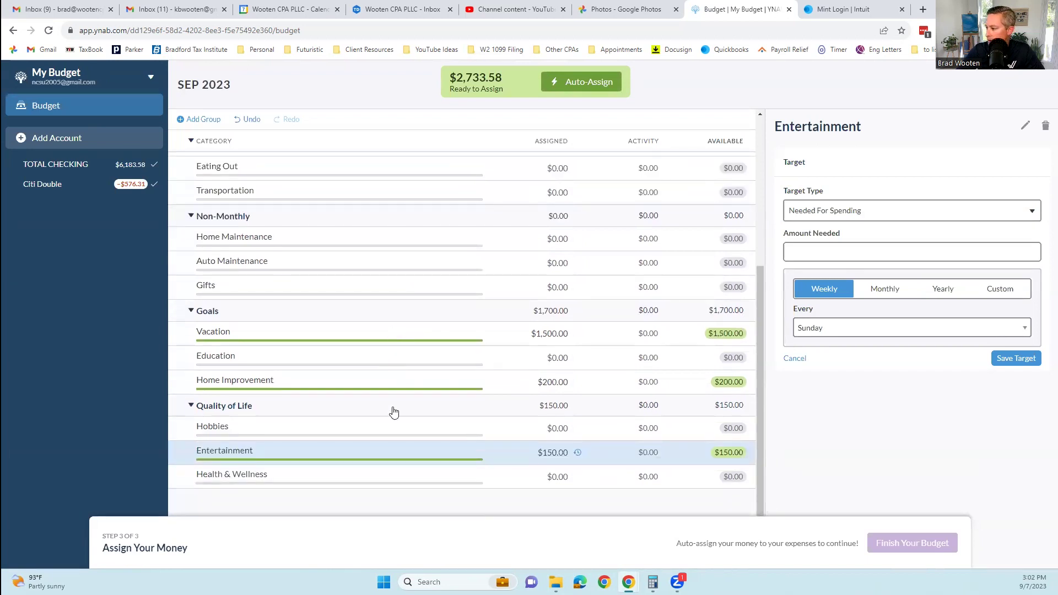
{"action": "scroll", "coordinate": [300, 276], "scroll_direction": "up", "scroll_amount": 4}
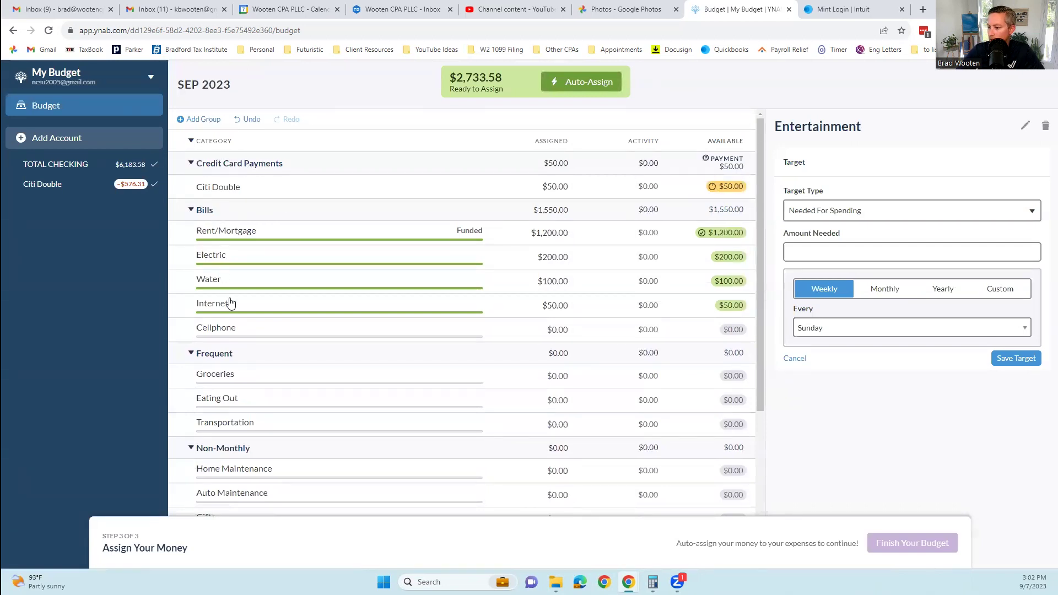
{"action": "scroll", "coordinate": [249, 348], "scroll_direction": "down", "scroll_amount": 4}
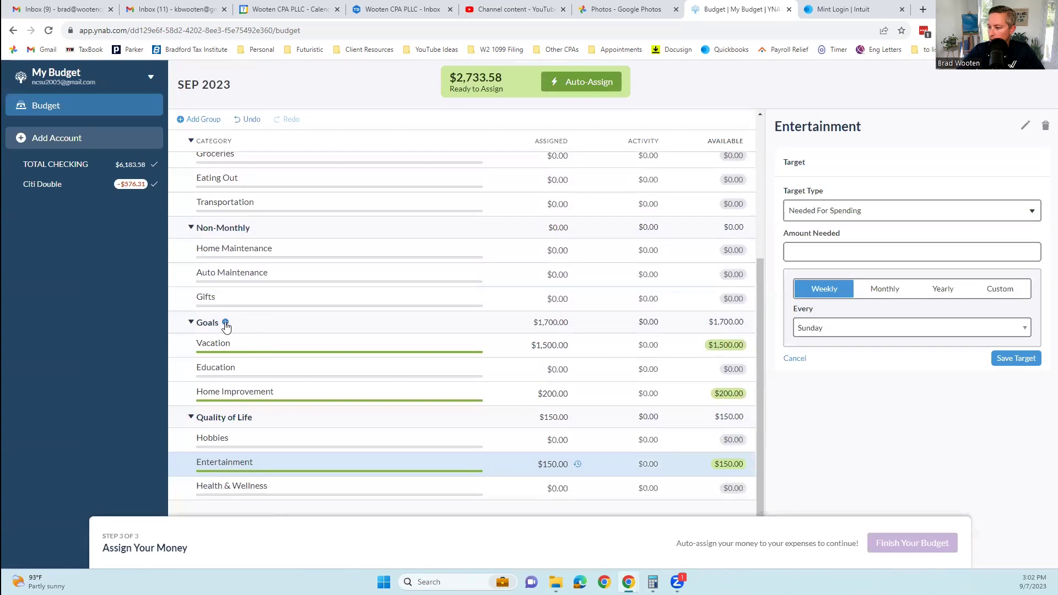
- Add an 'Emergency Fund' category to Goals and assign it $2,500
{"action": "left_click", "coordinate": [228, 323]}
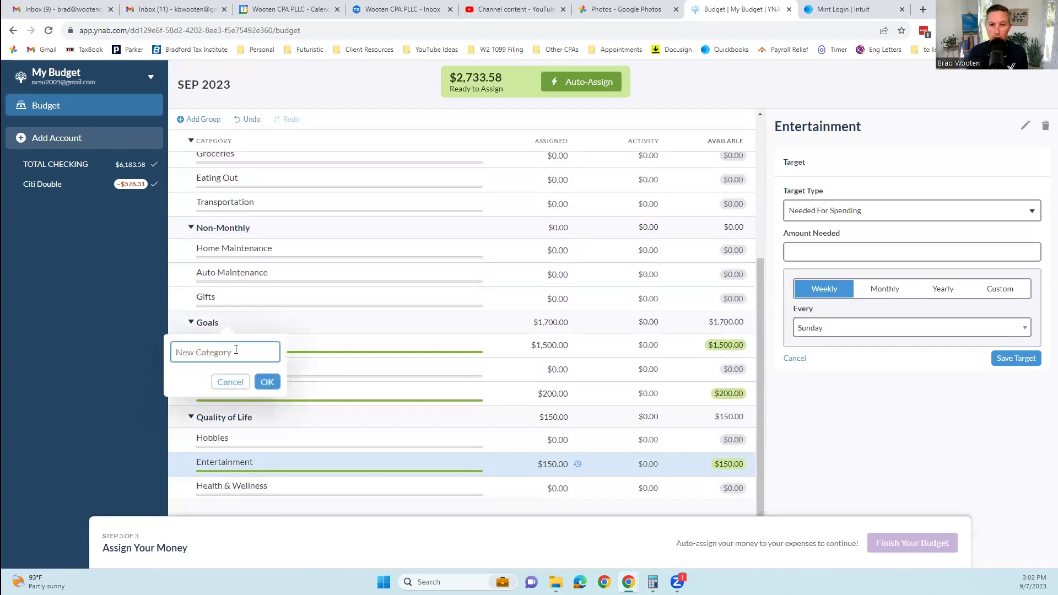
{"action": "type", "text": "Emergency Fund"}
{"action": "key", "text": "Return"}
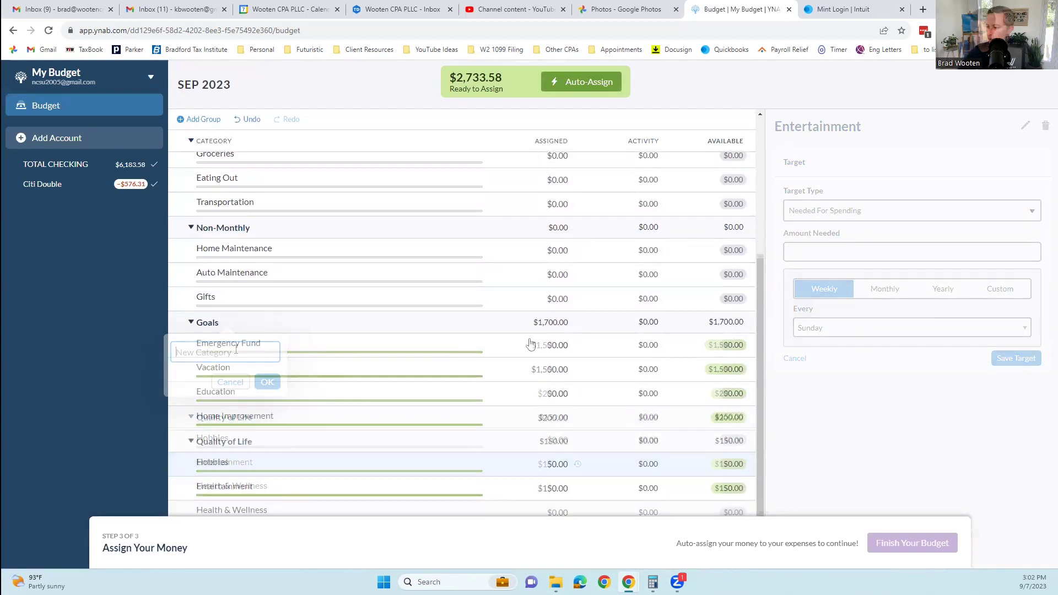
{"action": "left_click", "coordinate": [543, 346]}
{"action": "type", "text": "2,5"}
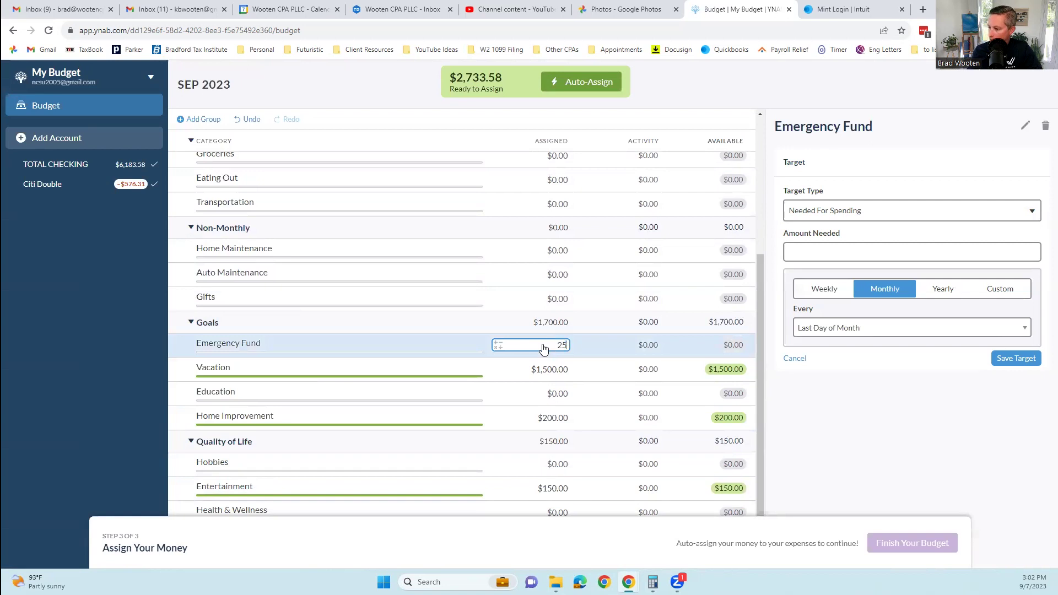
{"action": "type", "text": "00"}
{"action": "left_click", "coordinate": [542, 308]}
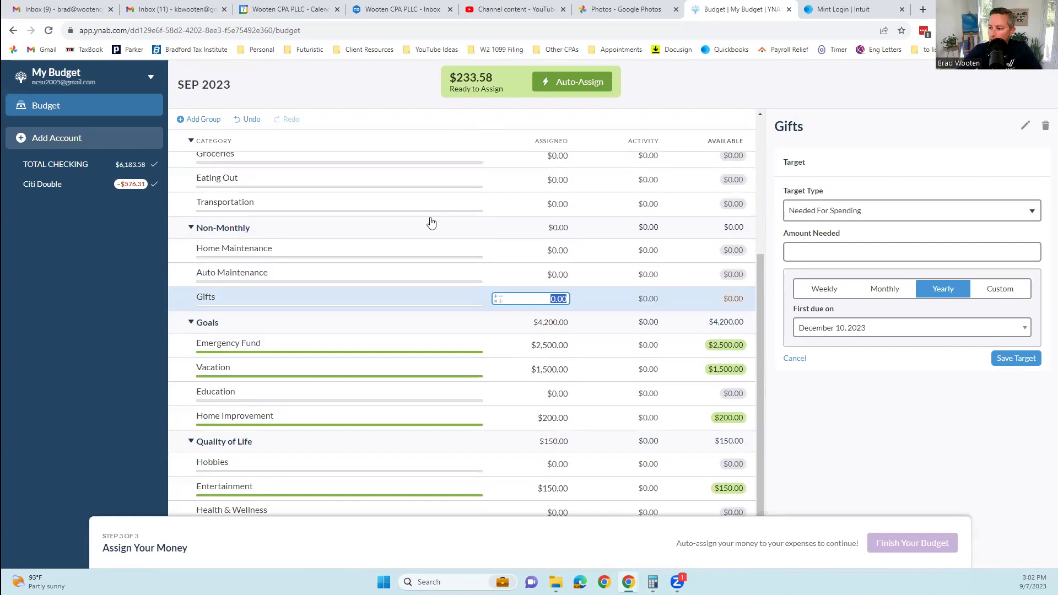
- Assign the remaining $233.58 to Hobbies
{"action": "scroll", "coordinate": [424, 242], "scroll_direction": "down", "scroll_amount": 1}
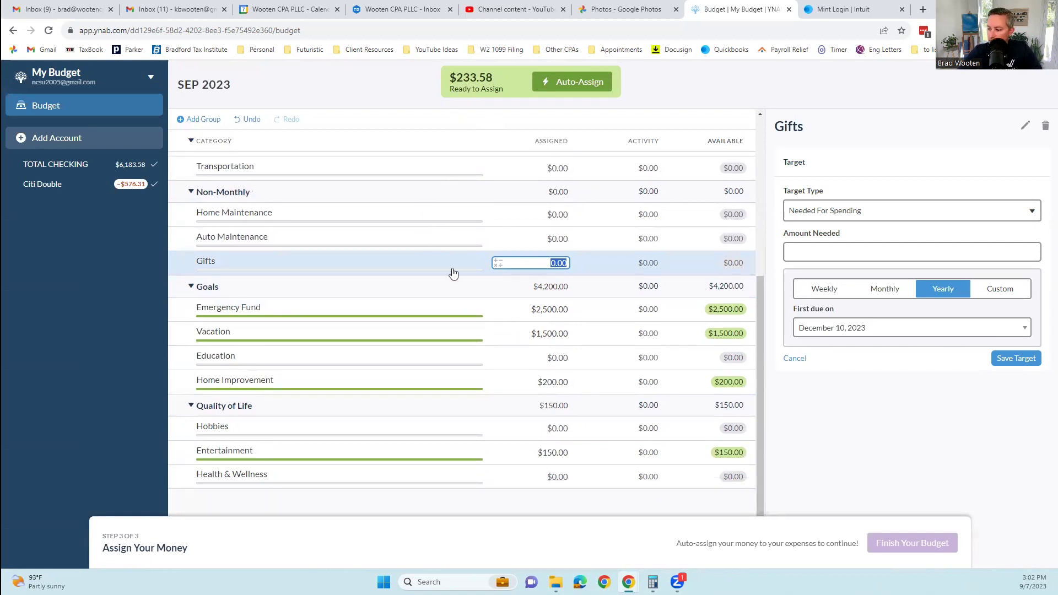
{"action": "left_click", "coordinate": [559, 428]}
{"action": "type", "text": "233.58"}
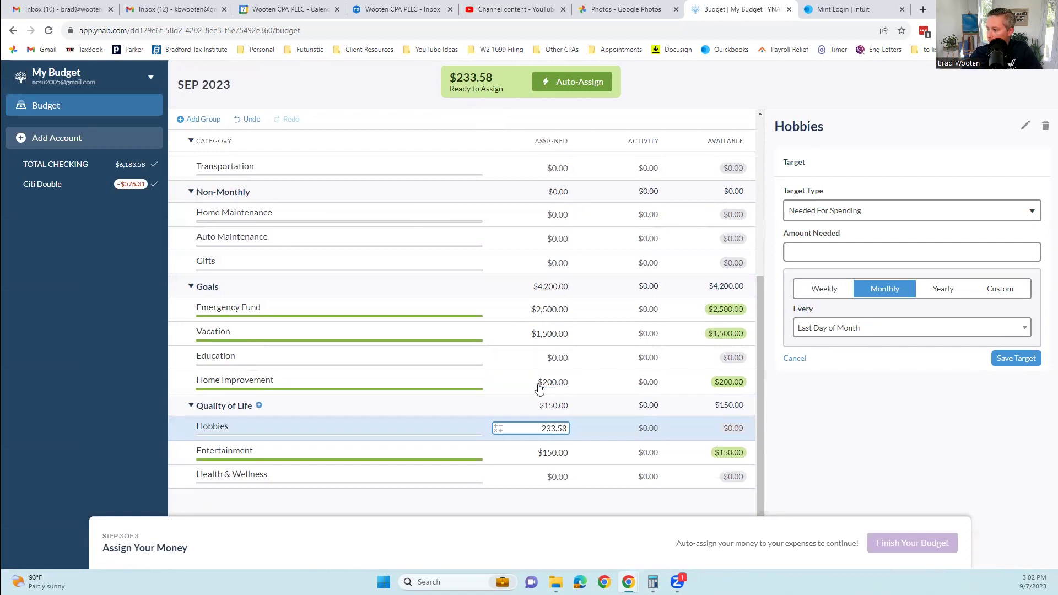
{"action": "left_click", "coordinate": [538, 384]}
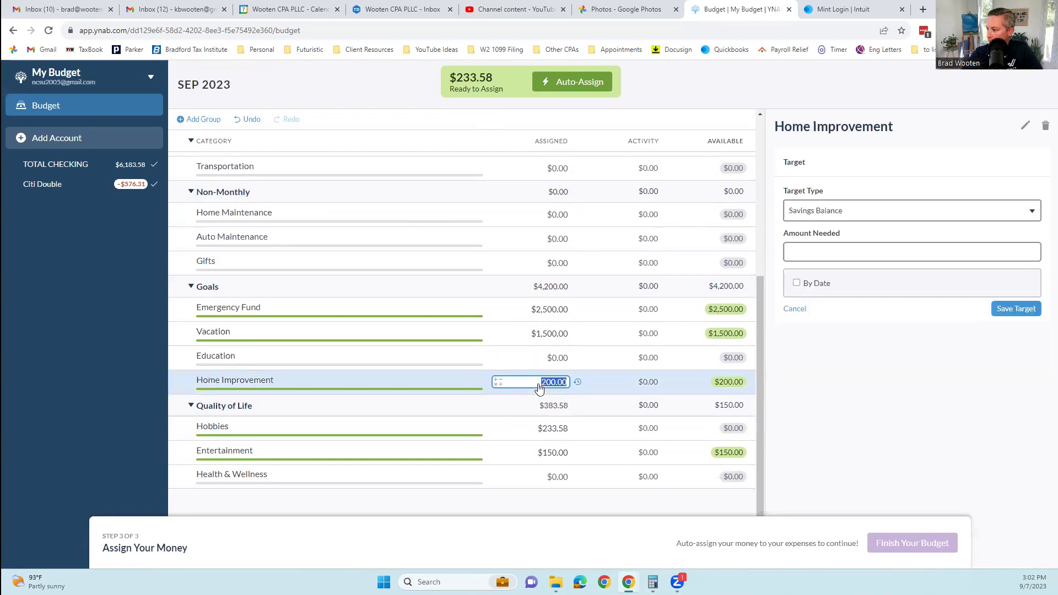
- Open the Home Improvement name editor, cancel it unchanged, and commit the amount
{"action": "left_click", "coordinate": [538, 387]}
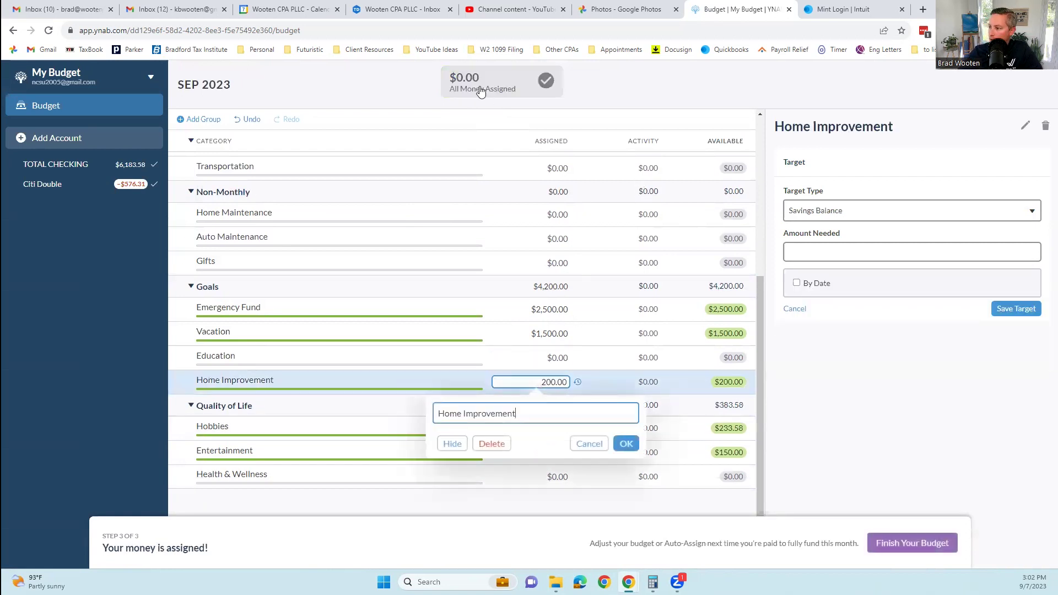
{"action": "key", "text": "Escape"}
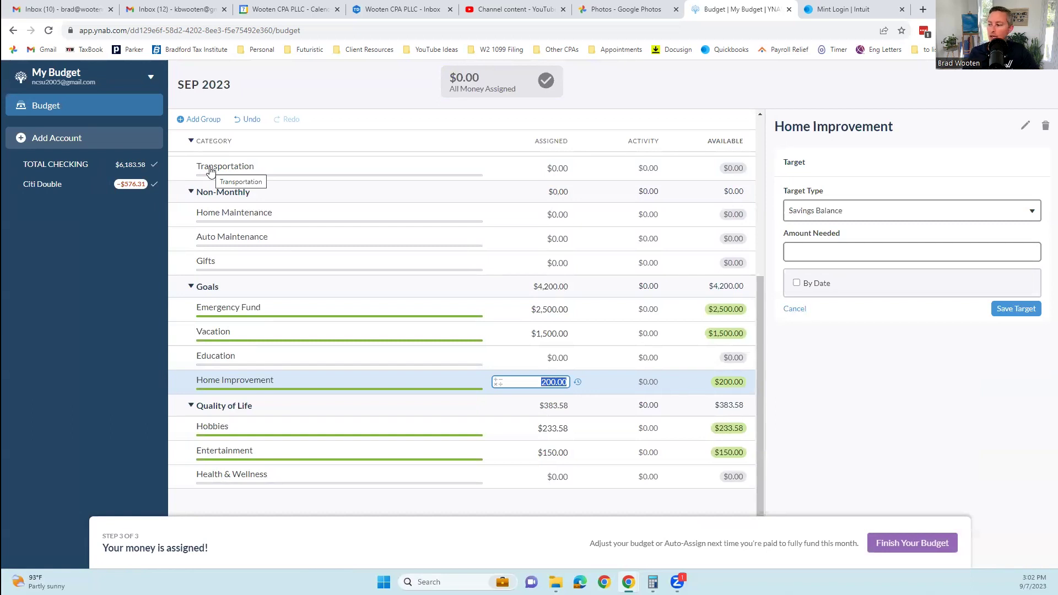
{"action": "scroll", "coordinate": [538, 276], "scroll_direction": "up", "scroll_amount": 5}
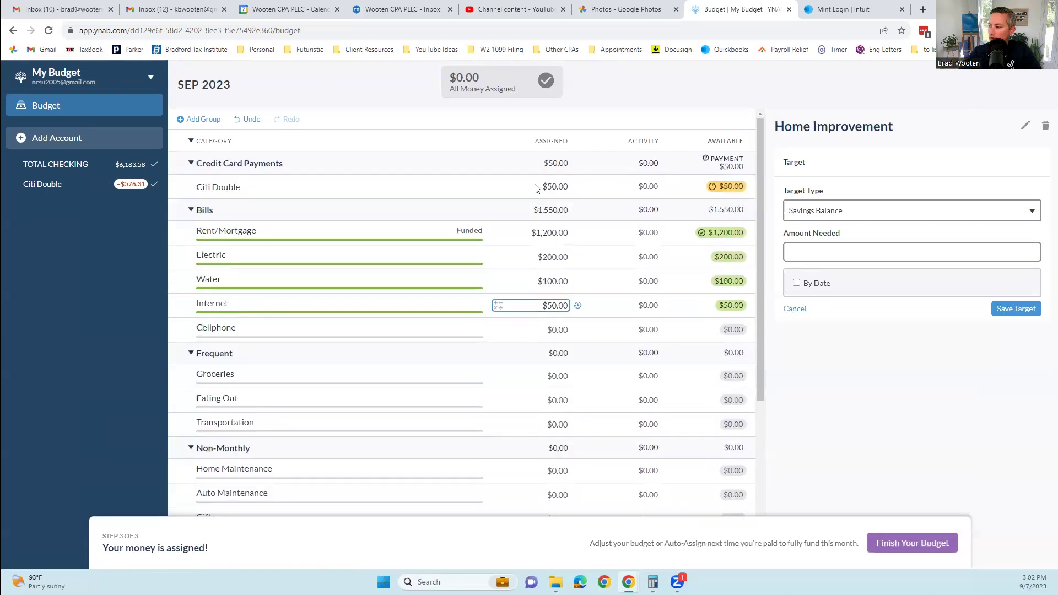
{"action": "scroll", "coordinate": [554, 294], "scroll_direction": "down", "scroll_amount": 5}
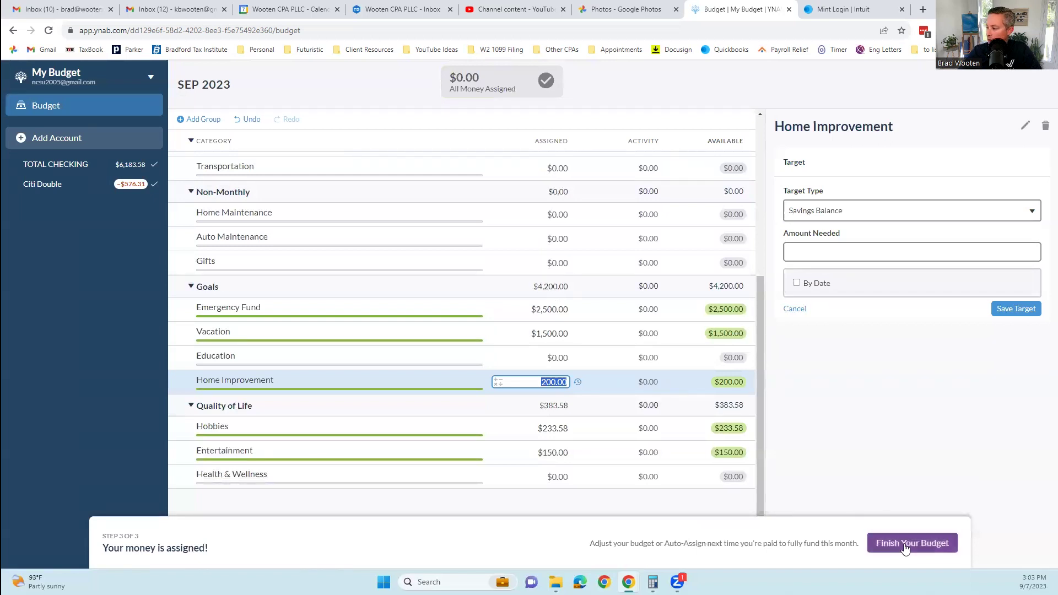
{"action": "key", "text": "Return"}
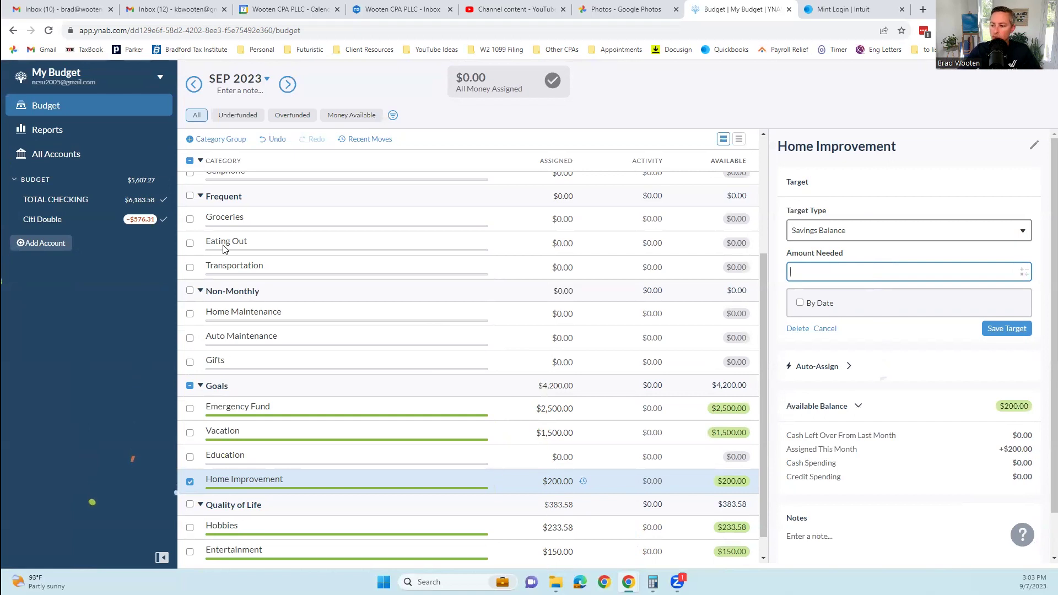
- Review the fully assigned September categories and select Rent/Mortgage's assigned amount
{"action": "scroll", "coordinate": [358, 307], "scroll_direction": "up", "scroll_amount": 3}
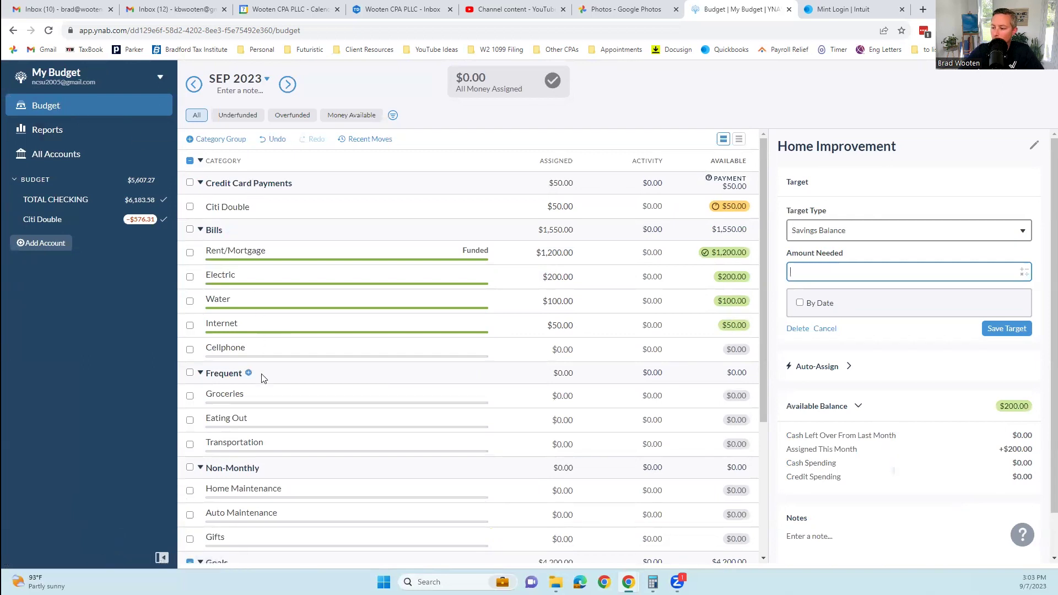
{"action": "scroll", "coordinate": [270, 383], "scroll_direction": "down", "scroll_amount": 4}
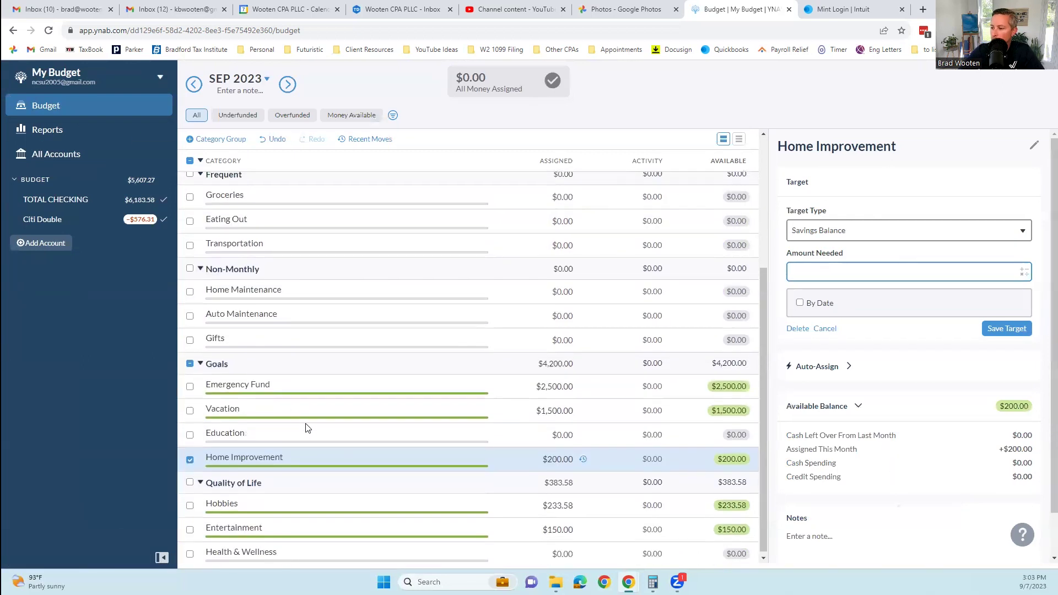
{"action": "scroll", "coordinate": [279, 365], "scroll_direction": "up", "scroll_amount": 4}
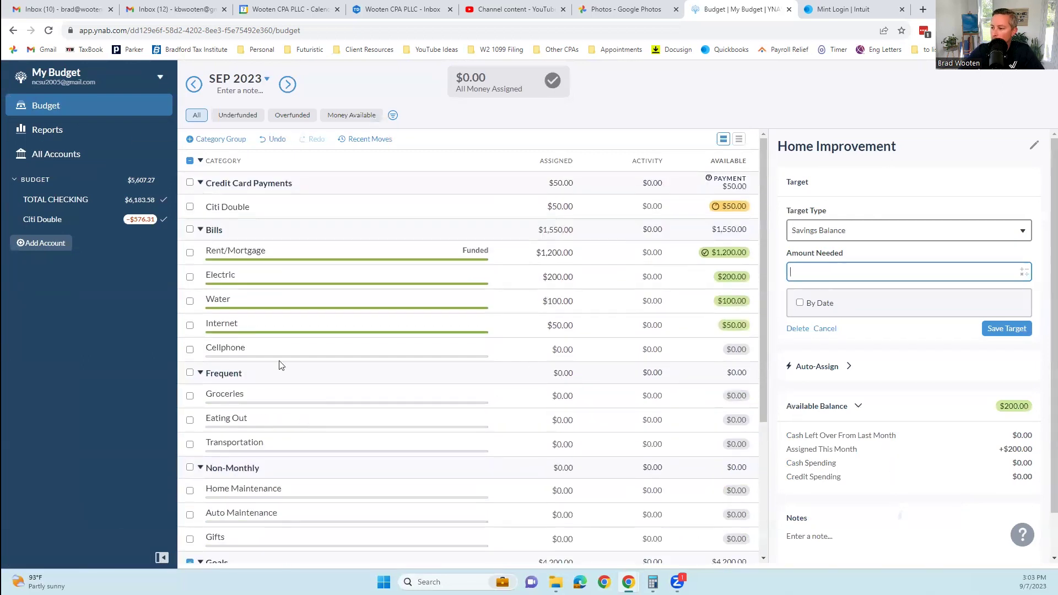
{"action": "left_click", "coordinate": [456, 256]}
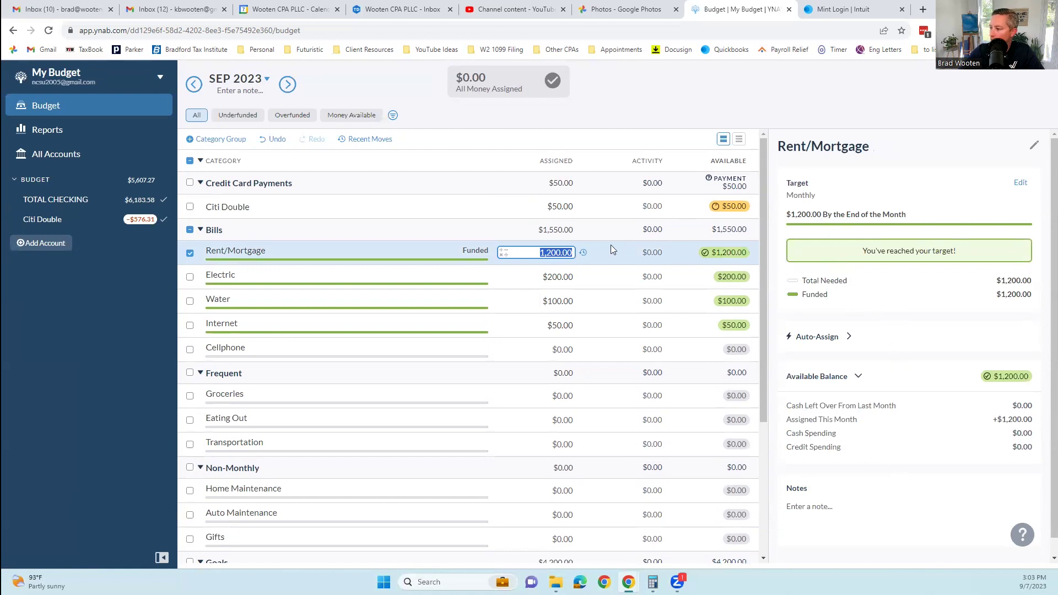
{"action": "type", "text": "1100"}
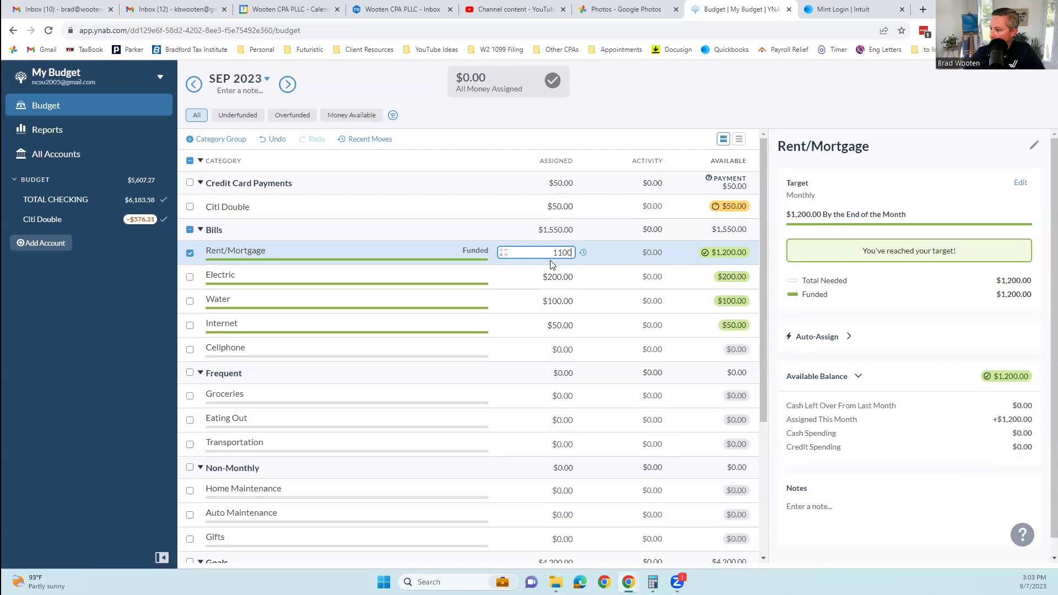
{"action": "left_click", "coordinate": [560, 276]}
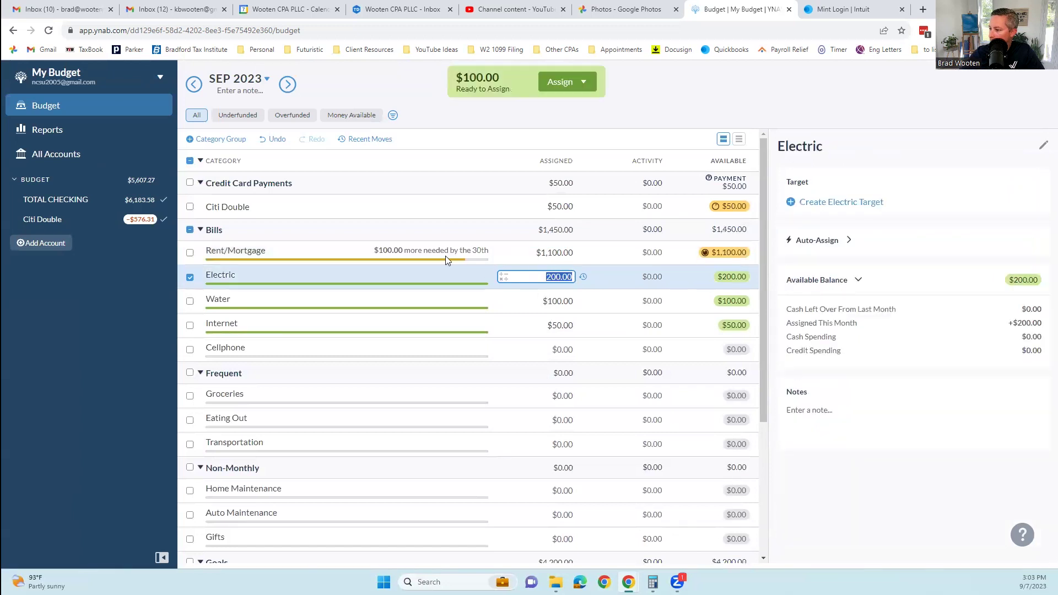
{"action": "left_click", "coordinate": [415, 253]}
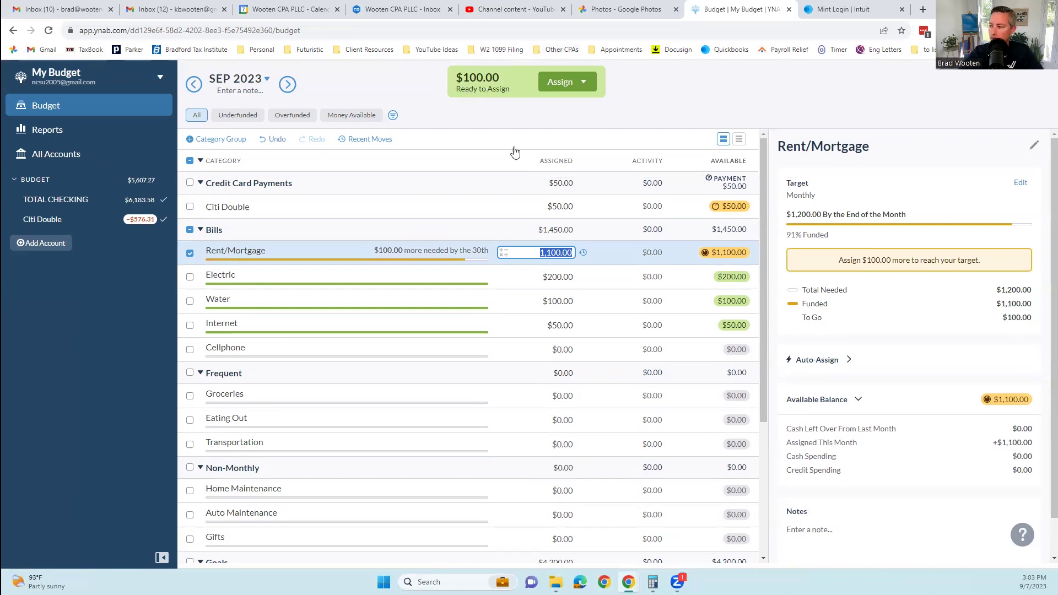
{"action": "type", "text": "1200"}
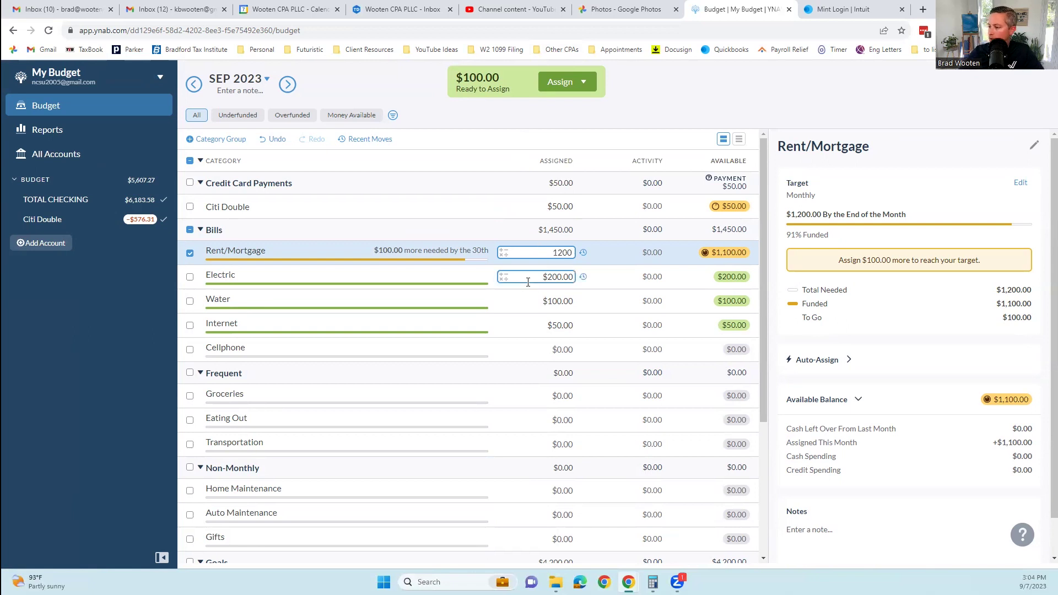
{"action": "left_click", "coordinate": [551, 277]}
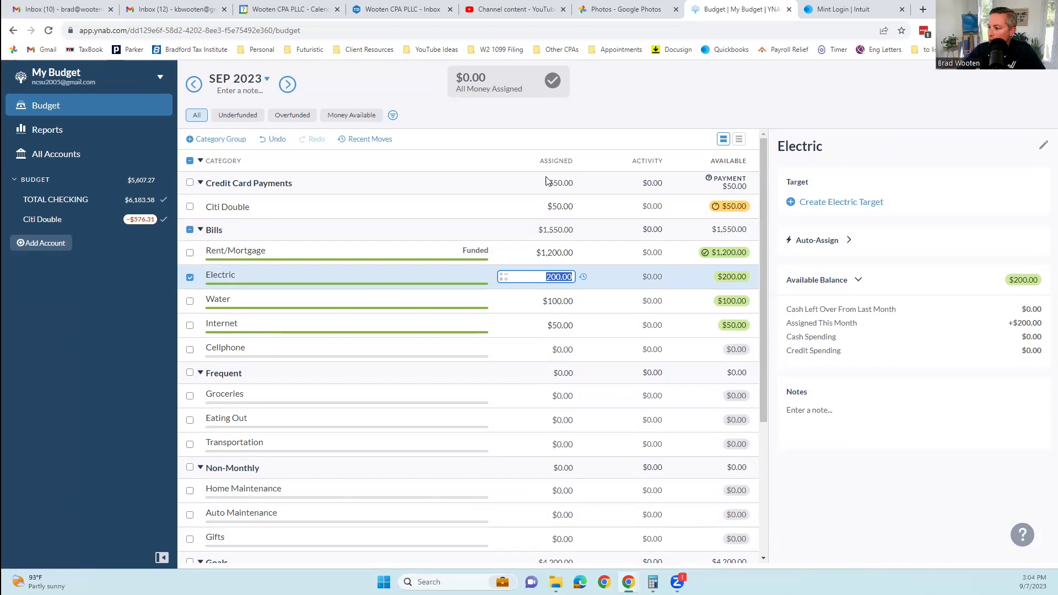
{"action": "scroll", "coordinate": [301, 259], "scroll_direction": "down", "scroll_amount": 1}
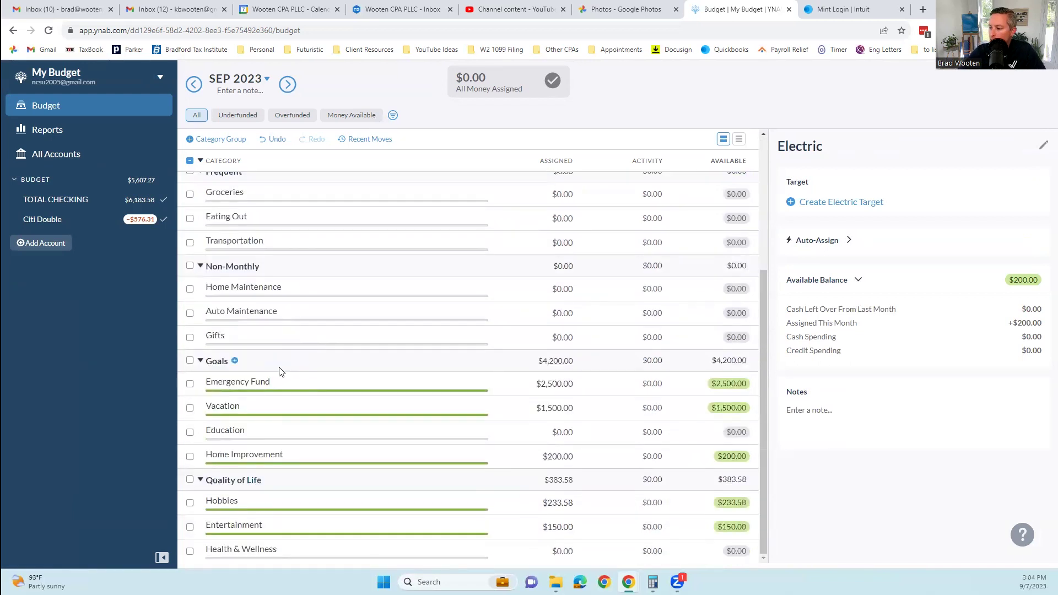
{"action": "scroll", "coordinate": [307, 382], "scroll_direction": "up", "scroll_amount": 4}
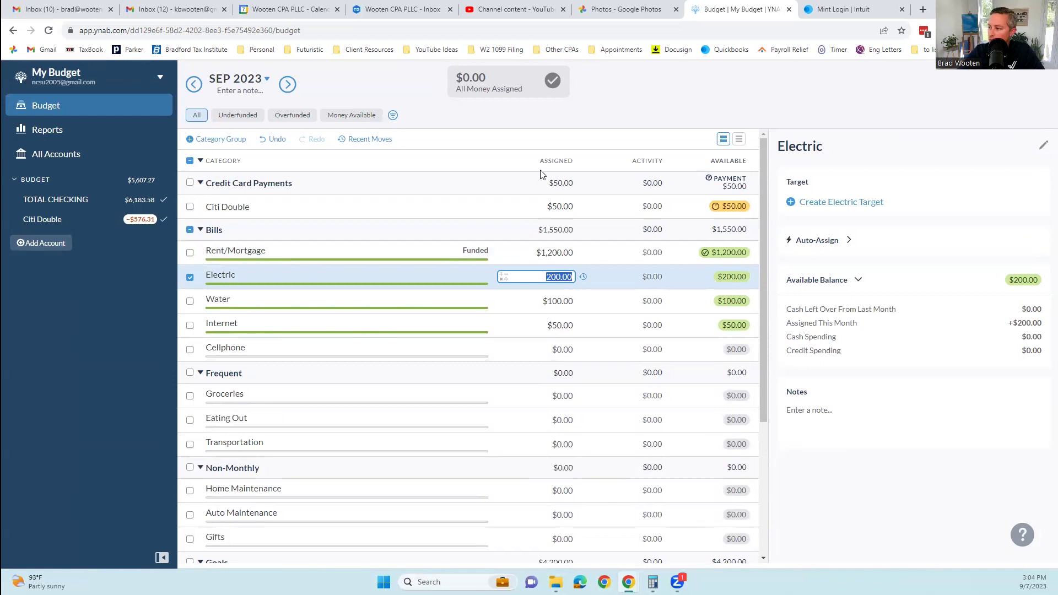
{"action": "left_click", "coordinate": [557, 252]}
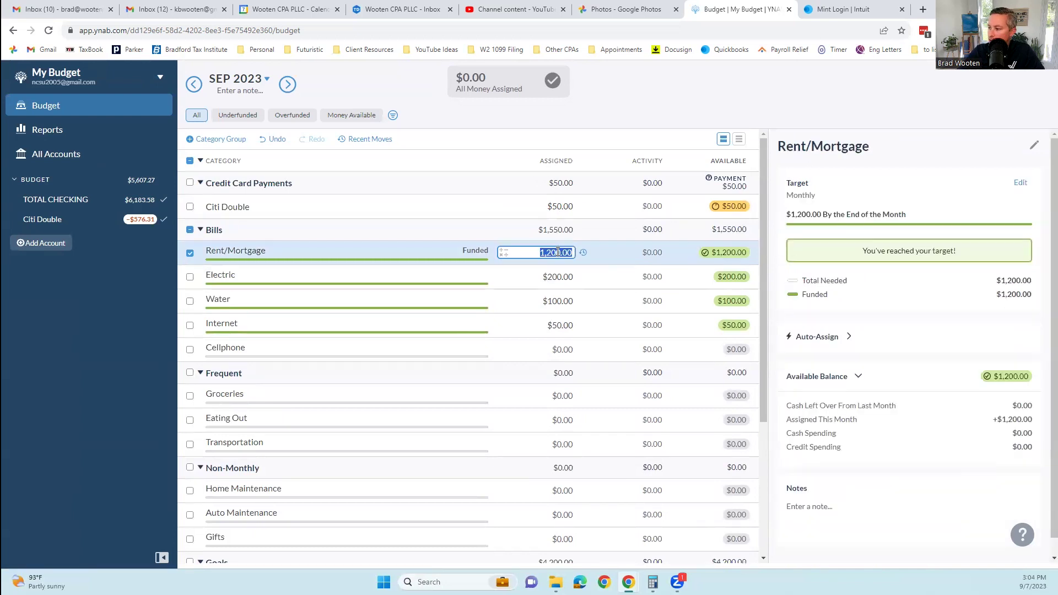
{"action": "key", "text": "Escape"}
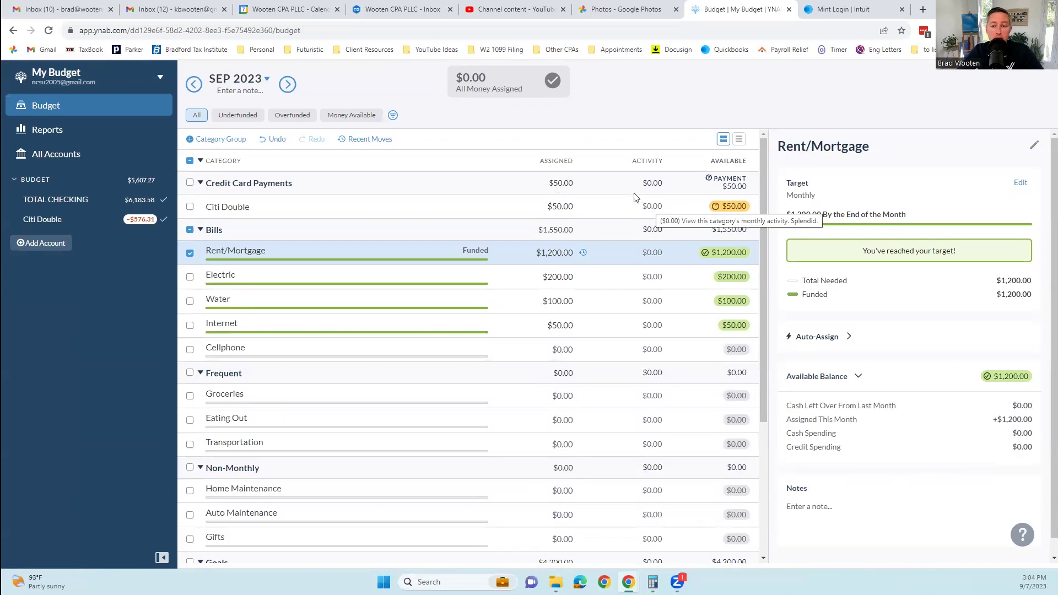
{"action": "left_click", "coordinate": [557, 251]}
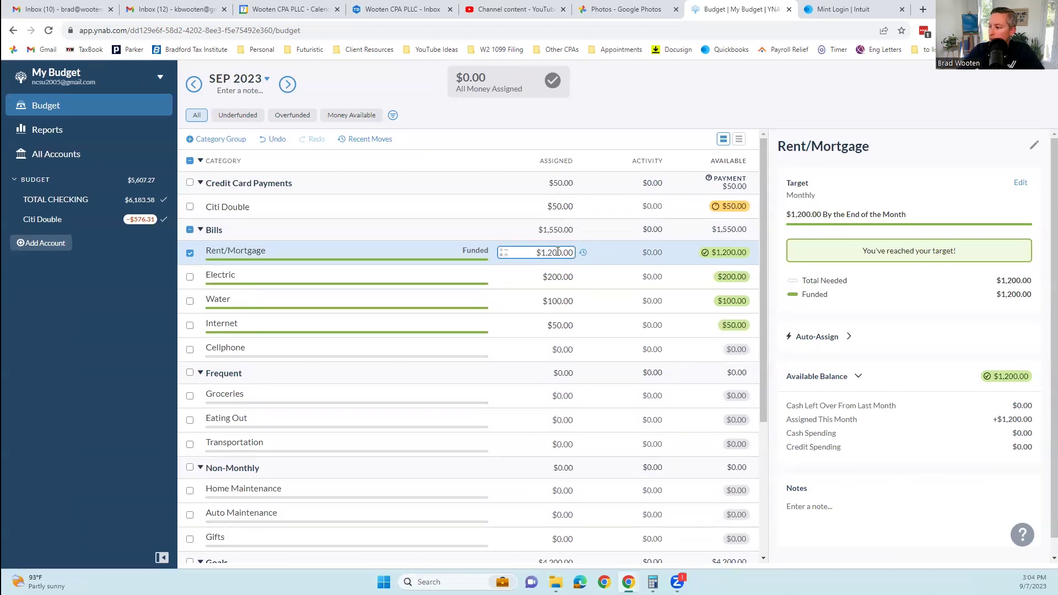
{"action": "key", "text": "Escape"}
{"action": "left_click", "coordinate": [729, 251]}
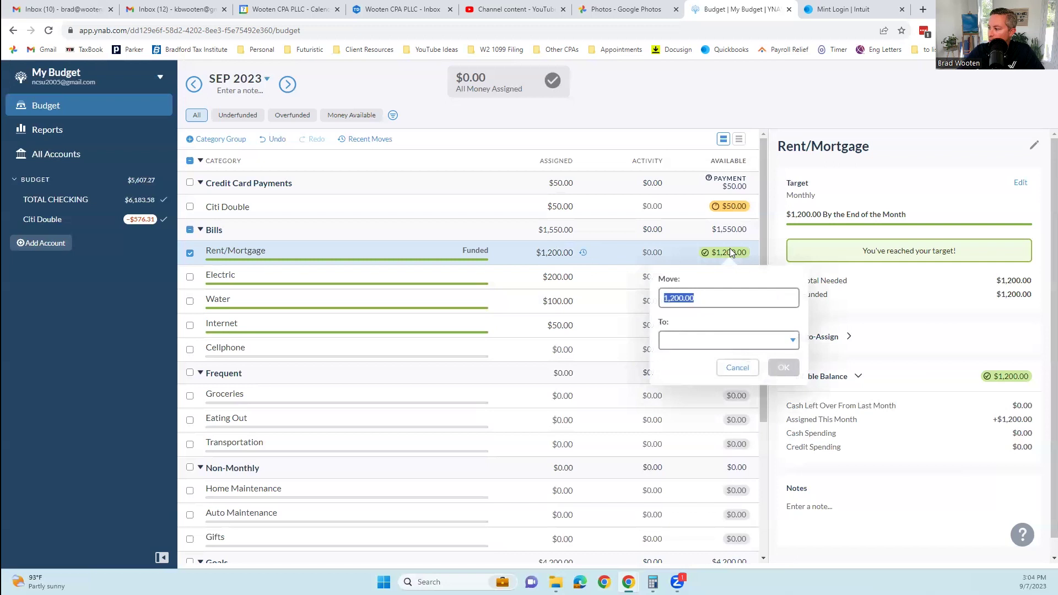
{"action": "left_click", "coordinate": [738, 368]}
{"action": "left_click", "coordinate": [548, 251]}
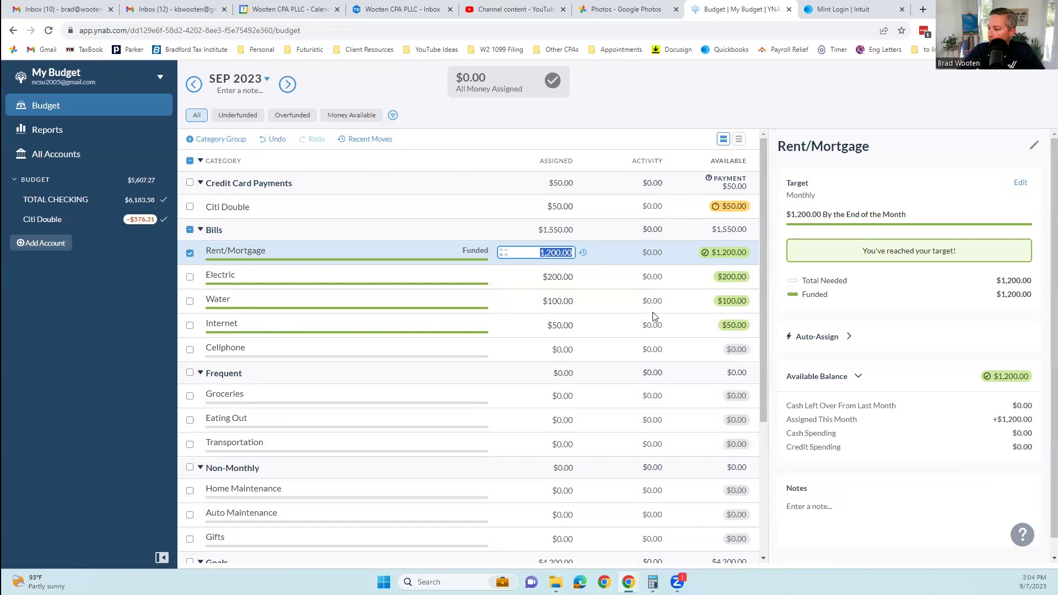
{"action": "scroll", "coordinate": [655, 312], "scroll_direction": "down", "scroll_amount": 4}
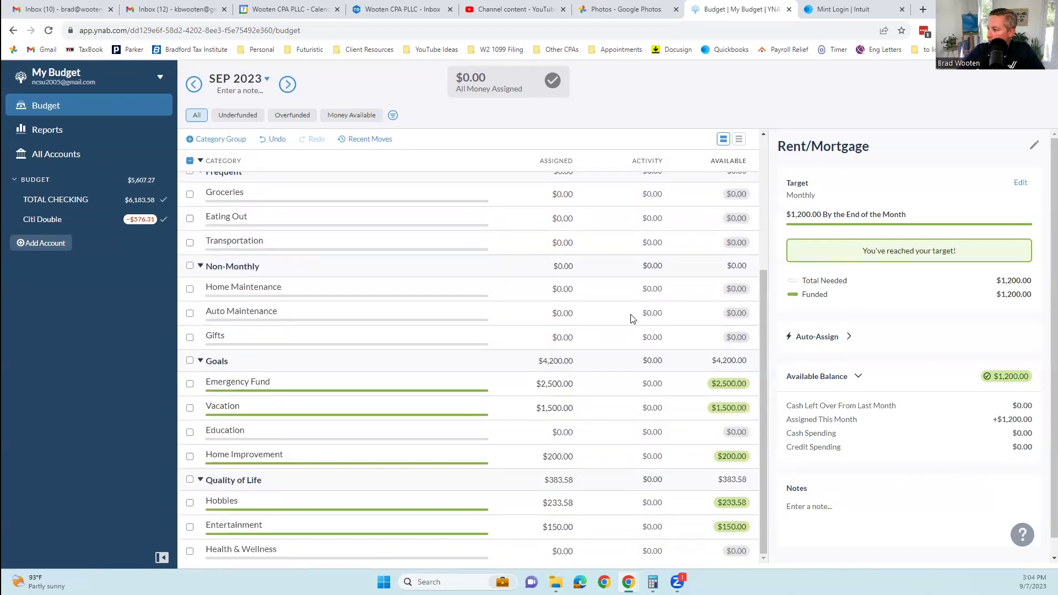
{"action": "scroll", "coordinate": [632, 318], "scroll_direction": "up", "scroll_amount": 4}
{"action": "left_click", "coordinate": [492, 279]}
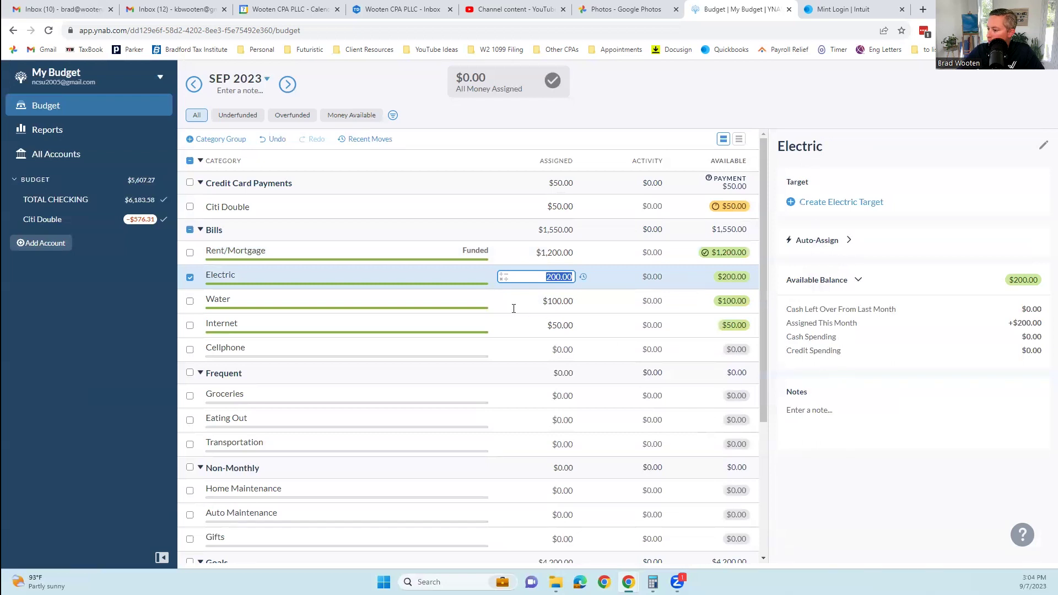
{"action": "left_click", "coordinate": [490, 301]}
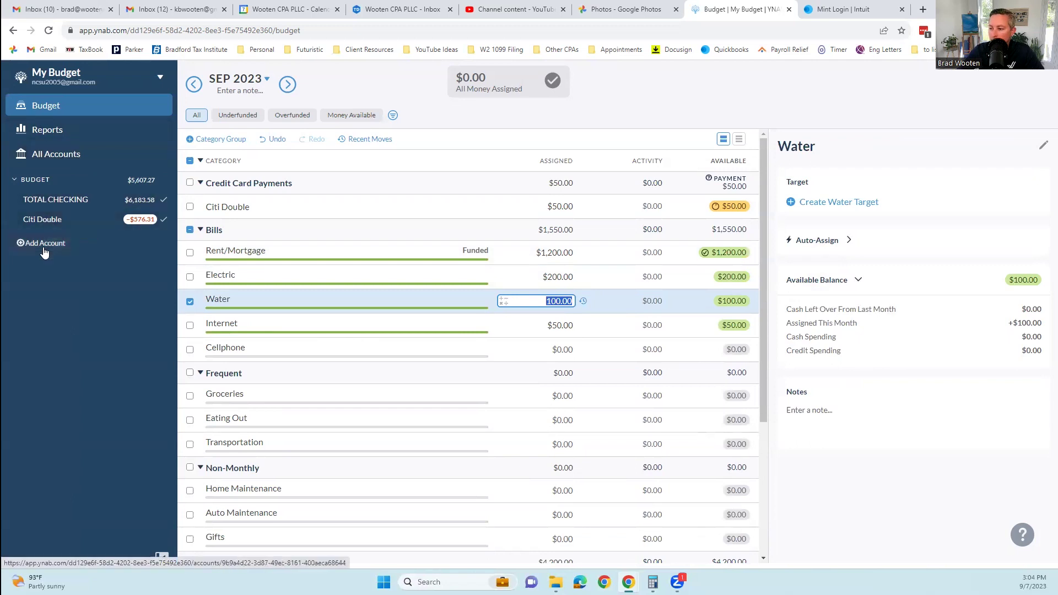
{"action": "left_click", "coordinate": [48, 107]}
- Review the Spending, Income v Expense and Net Worth reports, then view All Accounts
{"action": "left_click", "coordinate": [56, 132]}
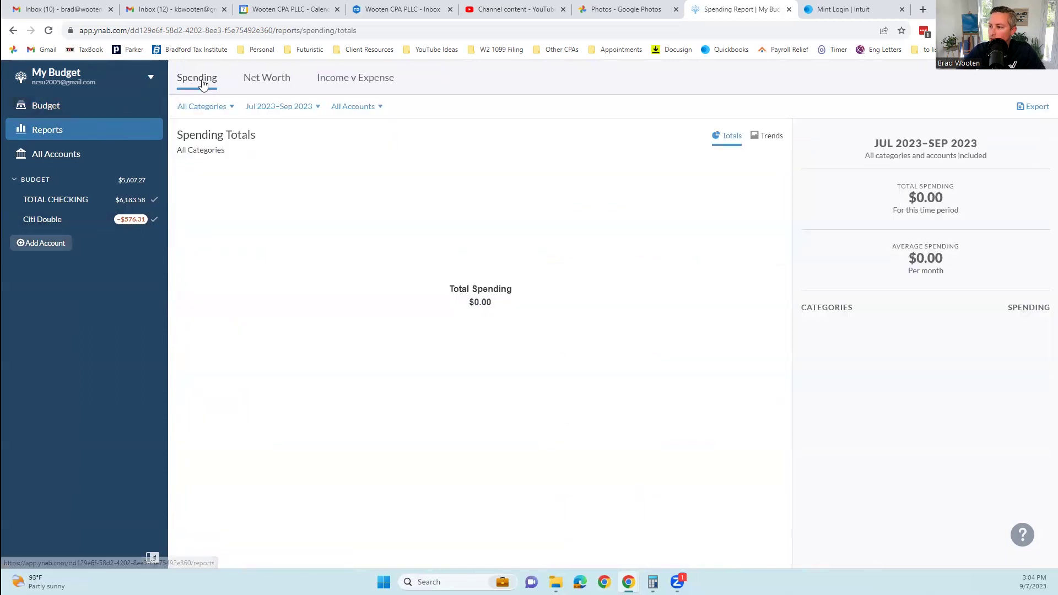
{"action": "left_click", "coordinate": [265, 77]}
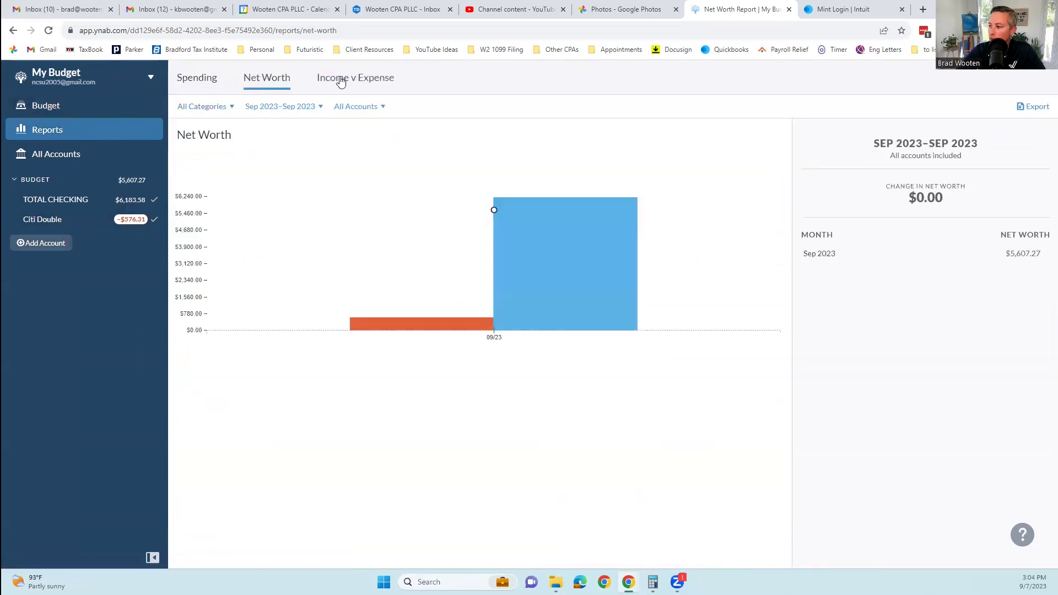
{"action": "left_click", "coordinate": [340, 81]}
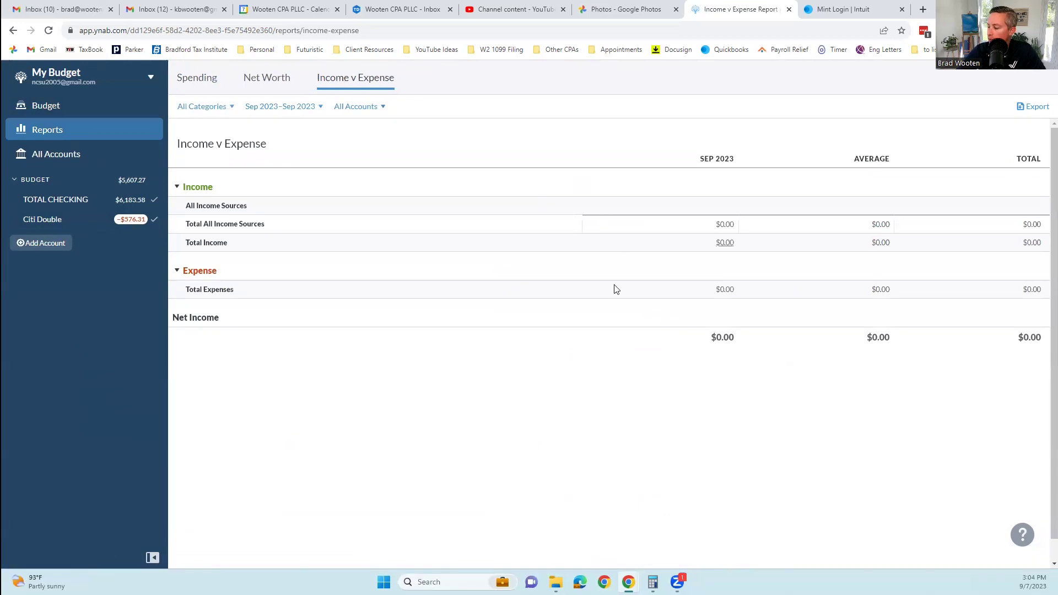
{"action": "left_click", "coordinate": [260, 81]}
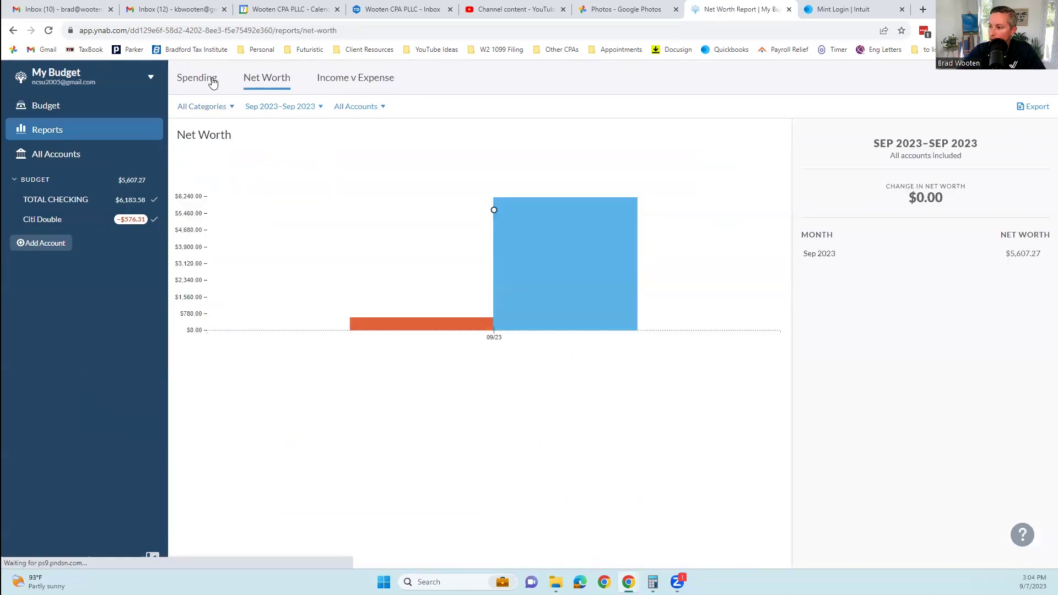
{"action": "left_click", "coordinate": [213, 80]}
{"action": "left_click", "coordinate": [324, 83]}
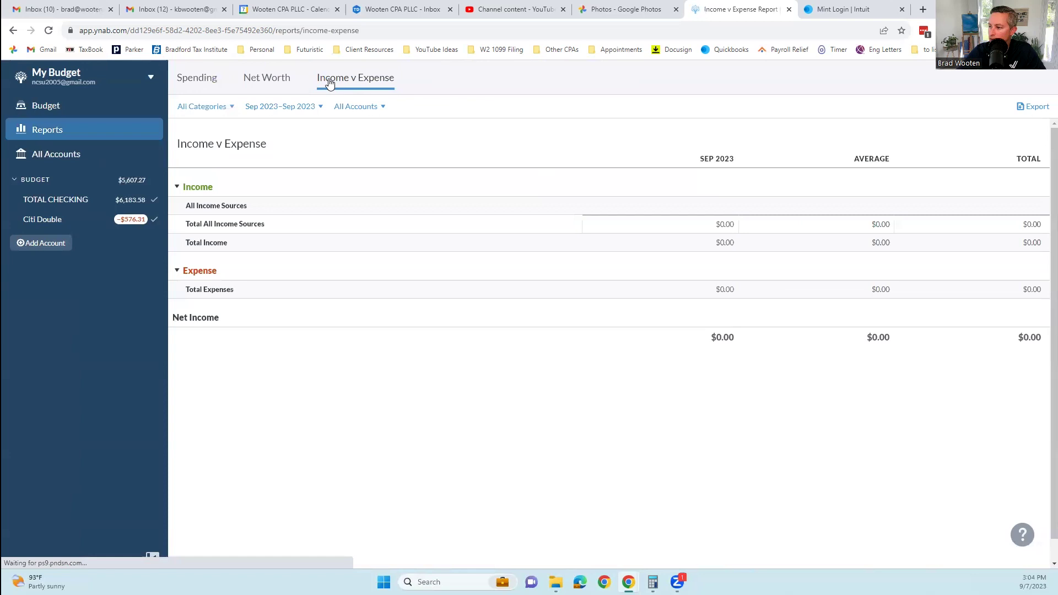
{"action": "left_click", "coordinate": [275, 82]}
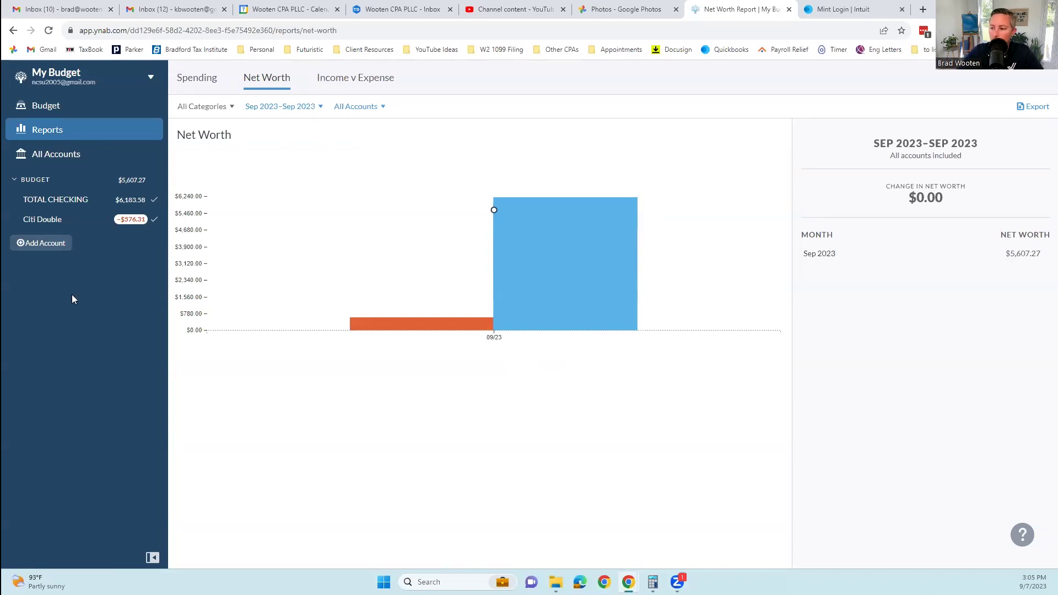
{"action": "left_click", "coordinate": [58, 156]}
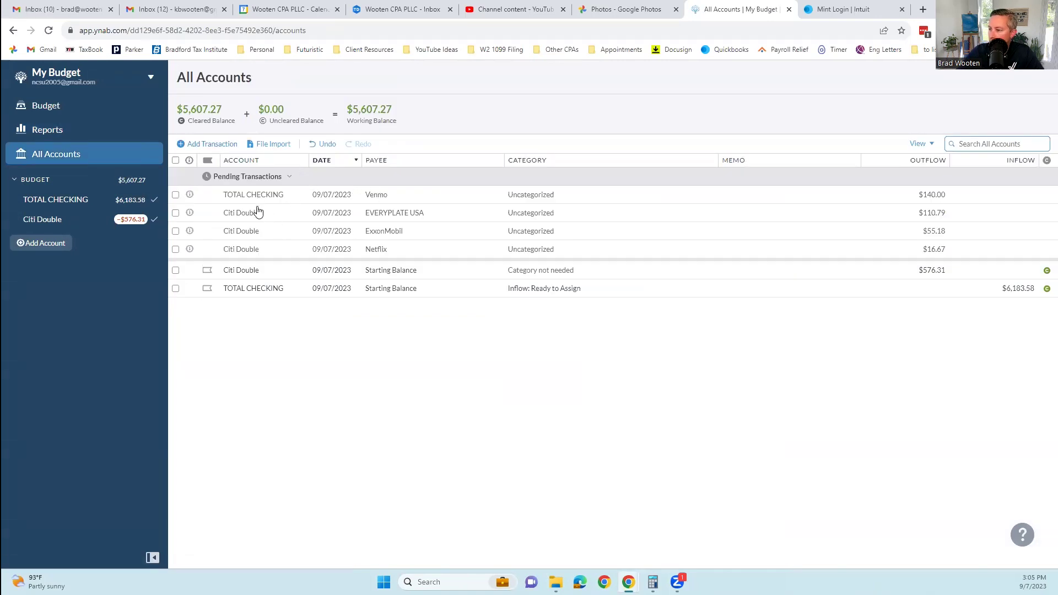
- Show the TOTAL CHECKING register, then the Citi Double register
{"action": "left_click", "coordinate": [78, 202]}
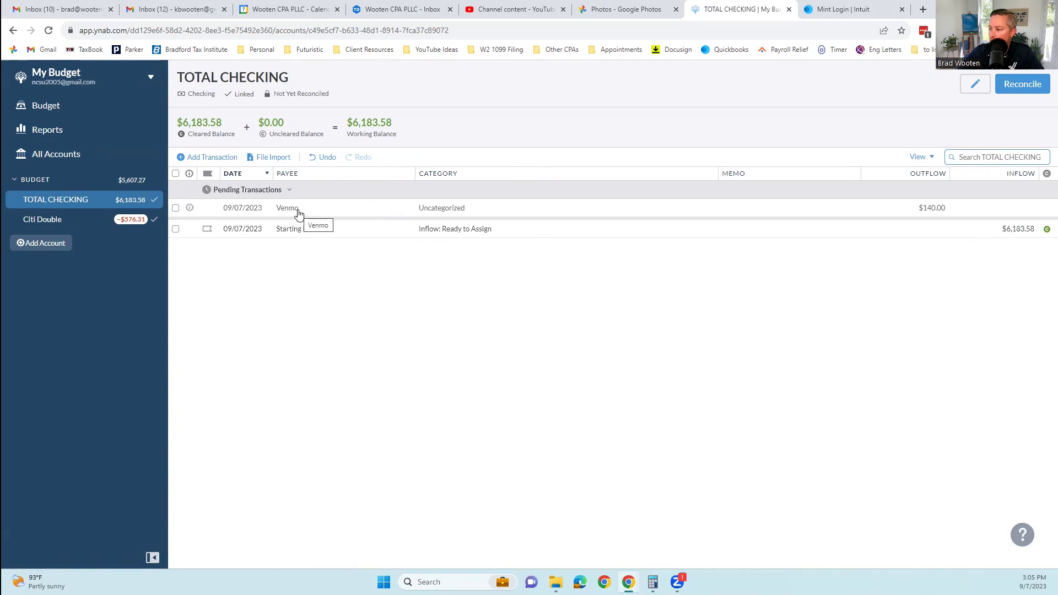
{"action": "left_click", "coordinate": [79, 222]}
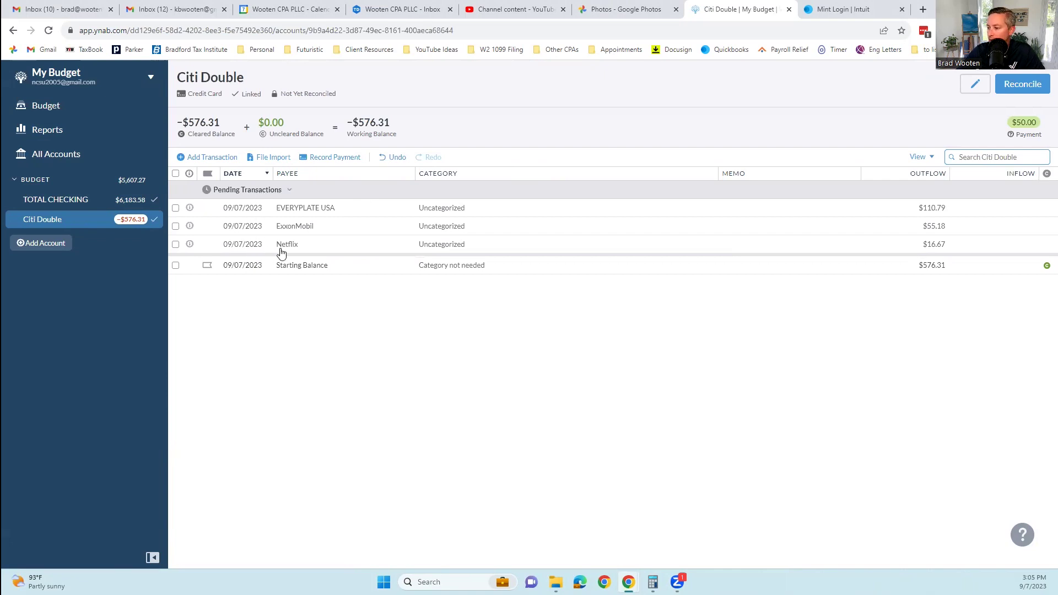
- Categorize the pending Netflix charge as Entertainment and enter it
{"action": "left_click", "coordinate": [451, 244]}
{"action": "left_click", "coordinate": [451, 244]}
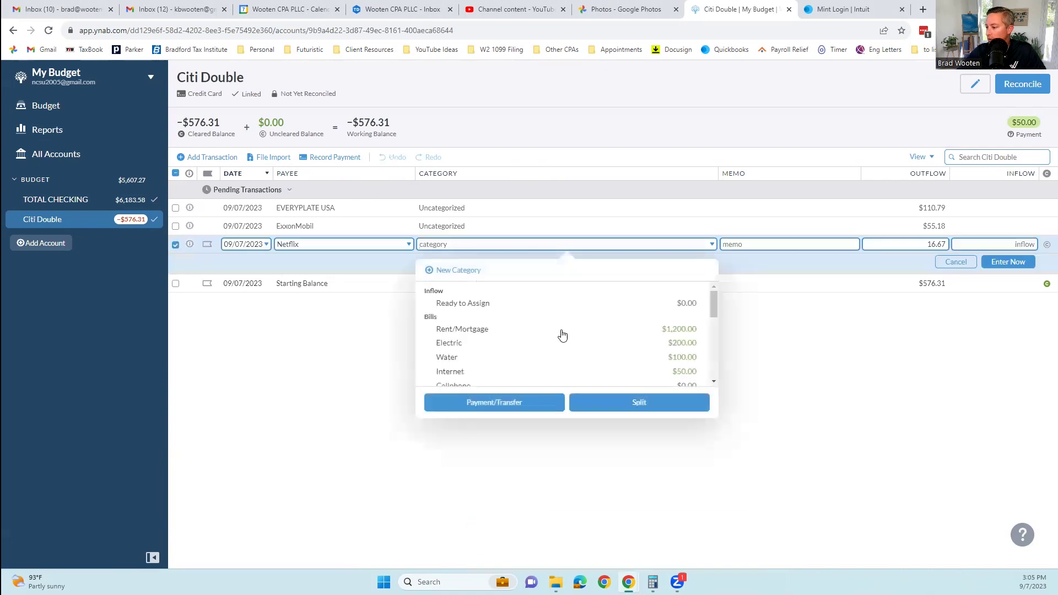
{"action": "scroll", "coordinate": [550, 336], "scroll_direction": "down", "scroll_amount": 5}
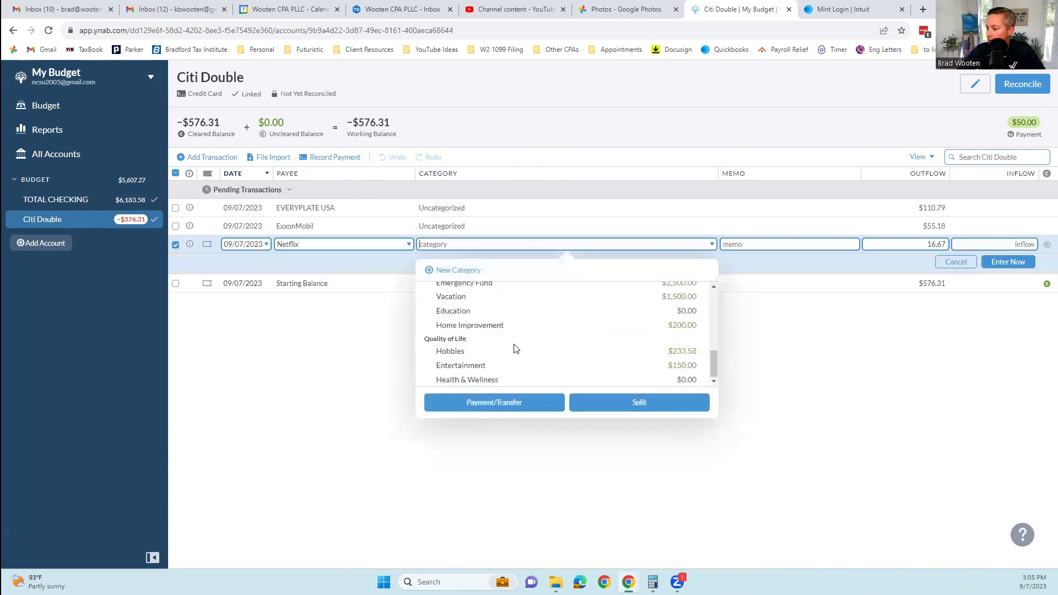
{"action": "left_click", "coordinate": [472, 365]}
{"action": "left_click", "coordinate": [1012, 261]}
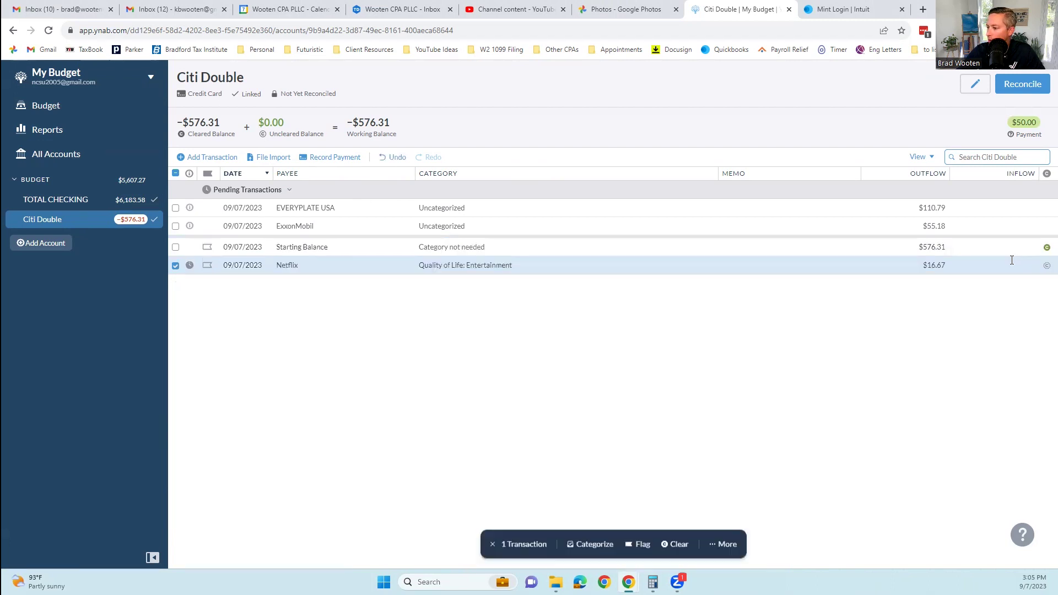
- Categorize the pending ExxonMobil charge as Transportation and enter it
{"action": "left_click", "coordinate": [309, 228]}
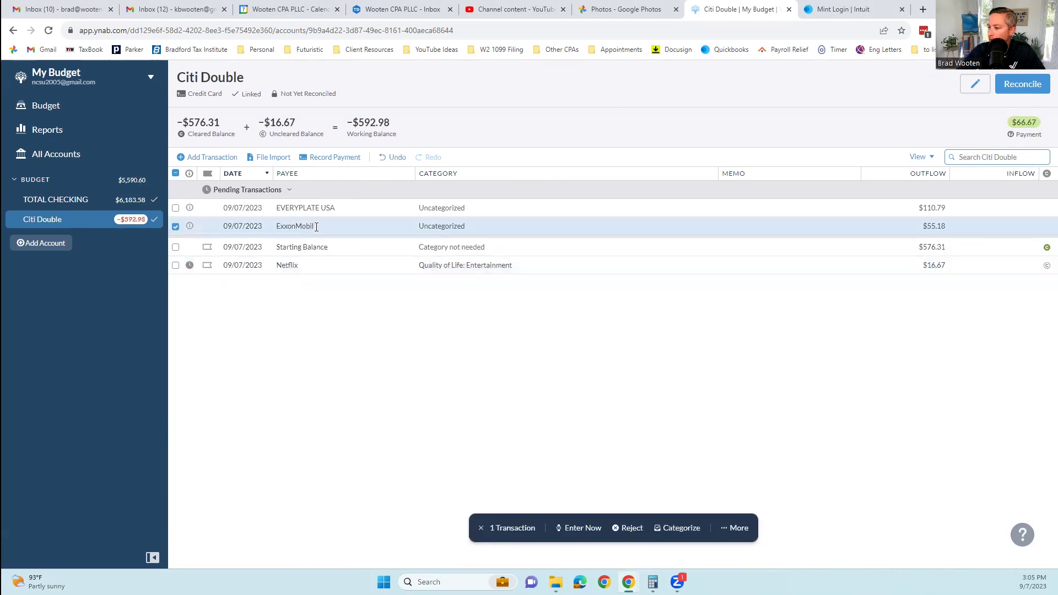
{"action": "left_click", "coordinate": [426, 227]}
{"action": "scroll", "coordinate": [462, 286], "scroll_direction": "down", "scroll_amount": 3}
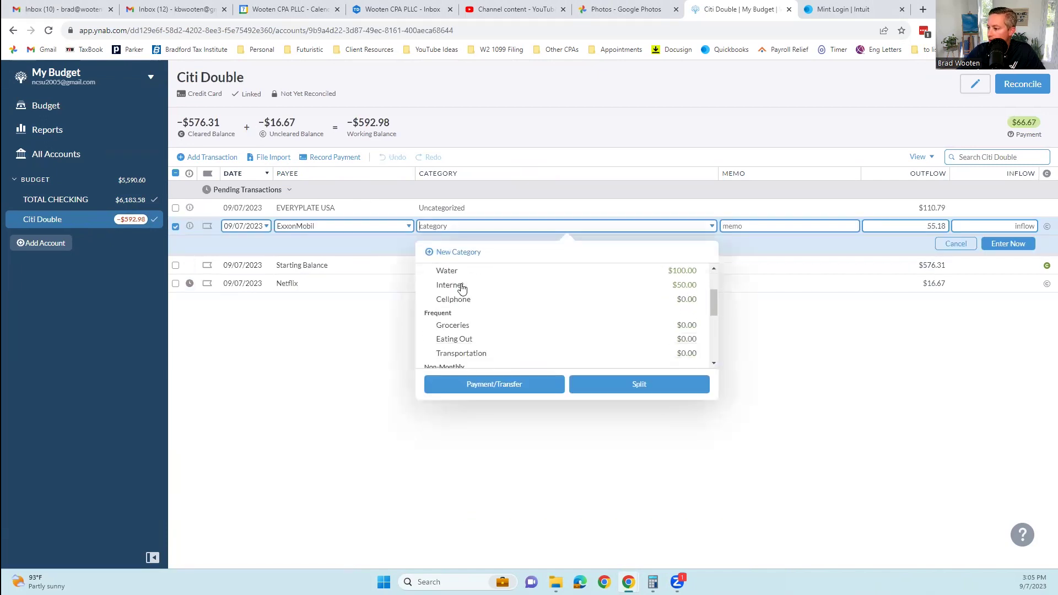
{"action": "scroll", "coordinate": [462, 287], "scroll_direction": "down", "scroll_amount": 5}
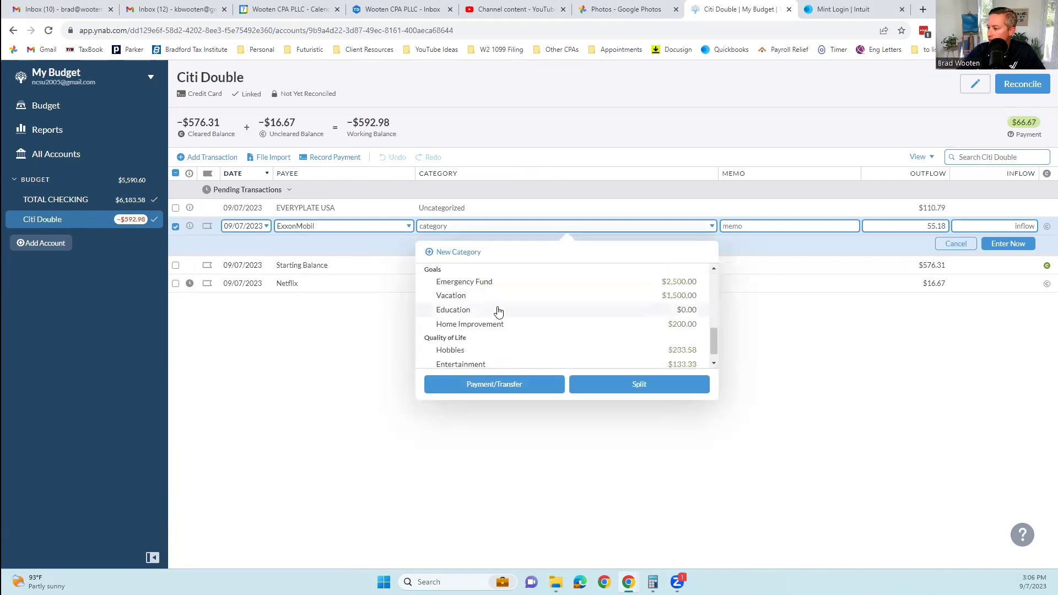
{"action": "scroll", "coordinate": [498, 312], "scroll_direction": "up", "scroll_amount": 8}
{"action": "scroll", "coordinate": [498, 312], "scroll_direction": "down", "scroll_amount": 3}
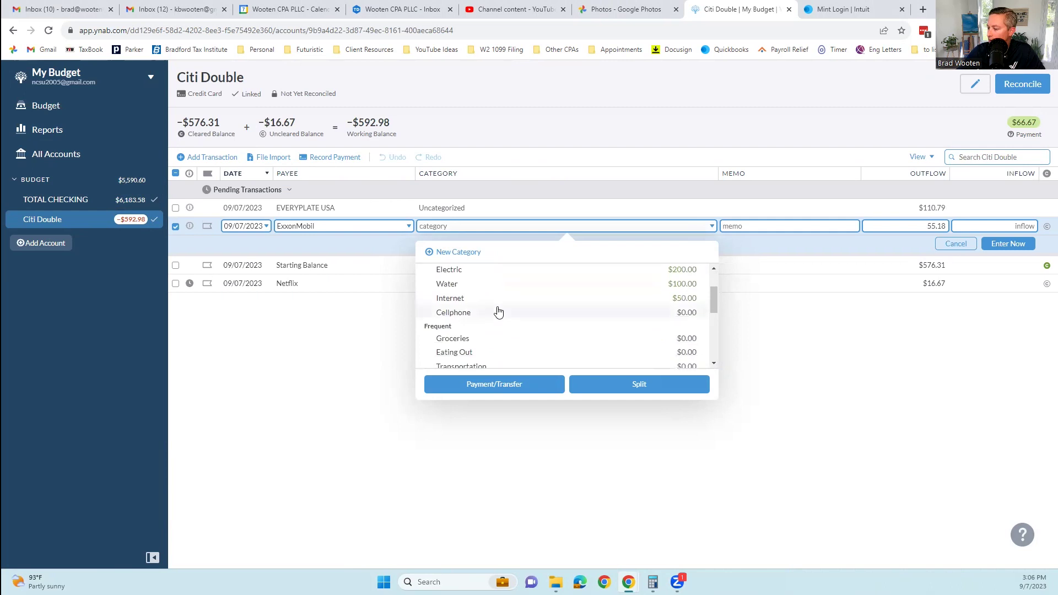
{"action": "scroll", "coordinate": [497, 312], "scroll_direction": "down", "scroll_amount": 2}
{"action": "left_click", "coordinate": [491, 310]}
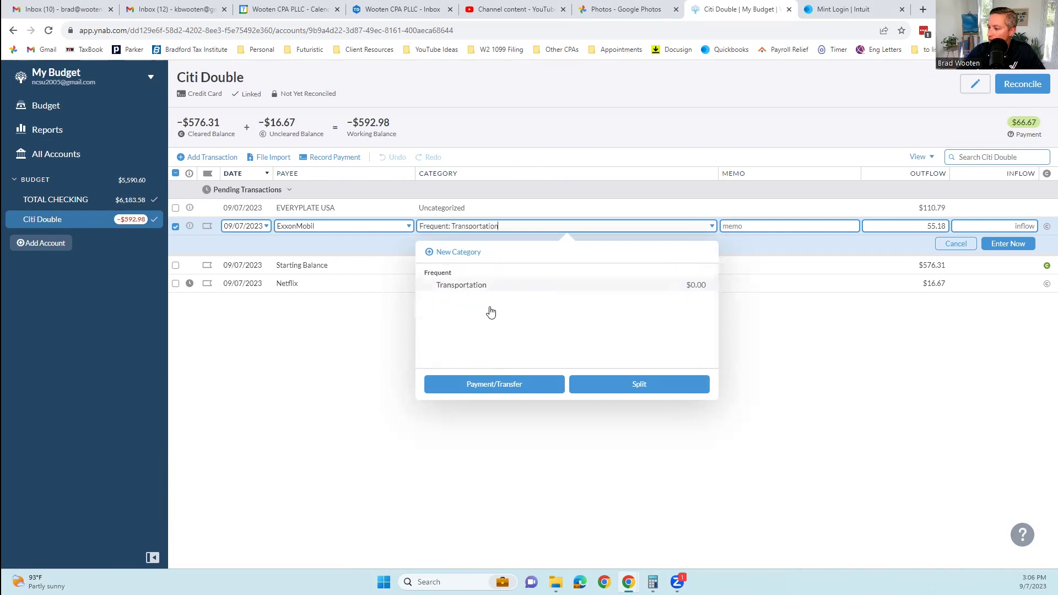
{"action": "left_click", "coordinate": [1015, 245]}
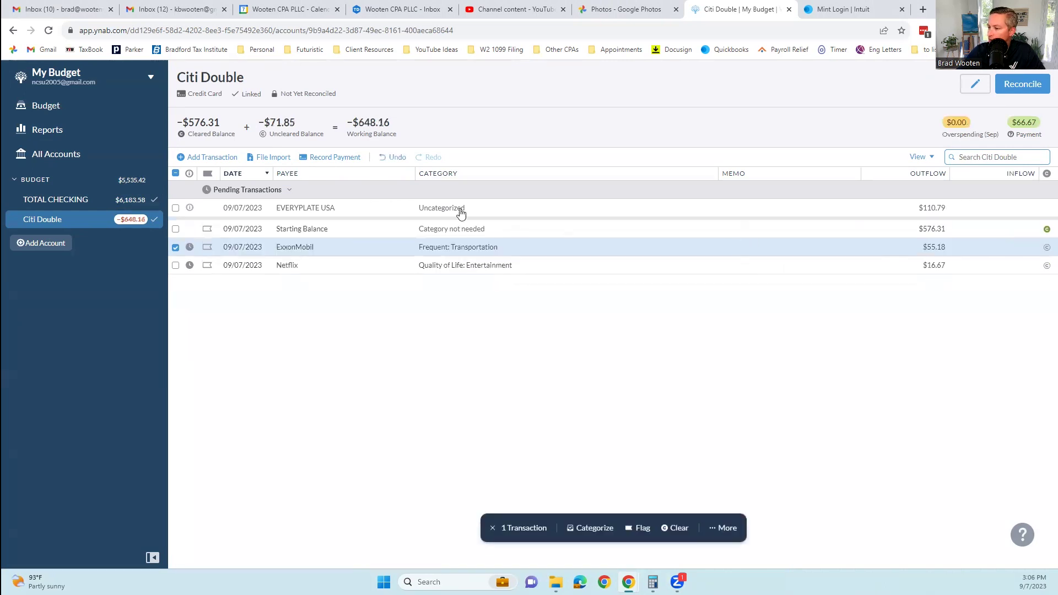
- Categorize the pending EVERYPLATE USA charge as Groceries and enter it
{"action": "left_click", "coordinate": [333, 206]}
{"action": "left_click", "coordinate": [333, 206]}
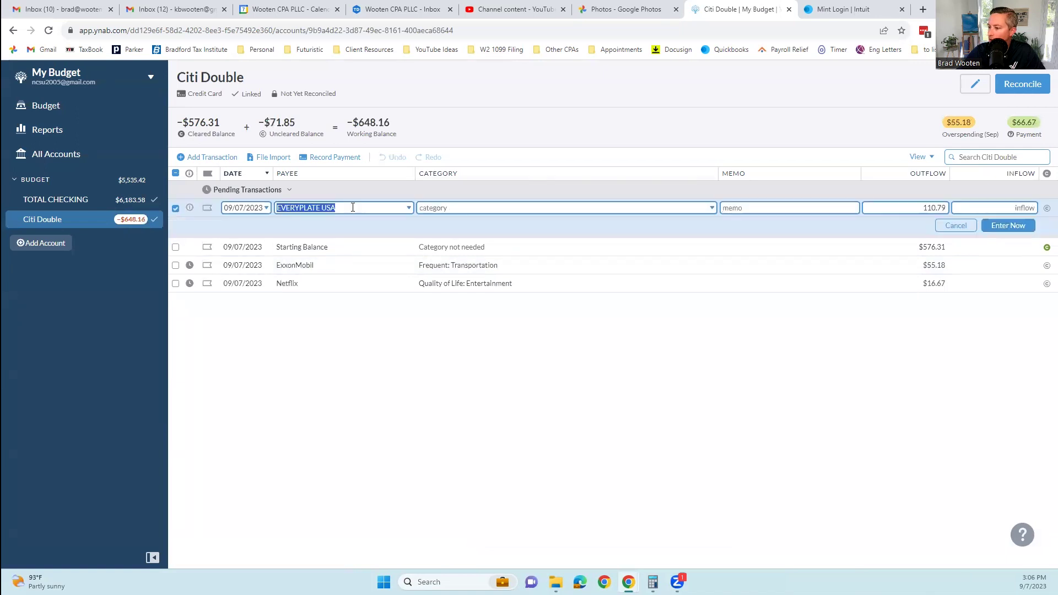
{"action": "left_click", "coordinate": [436, 207]}
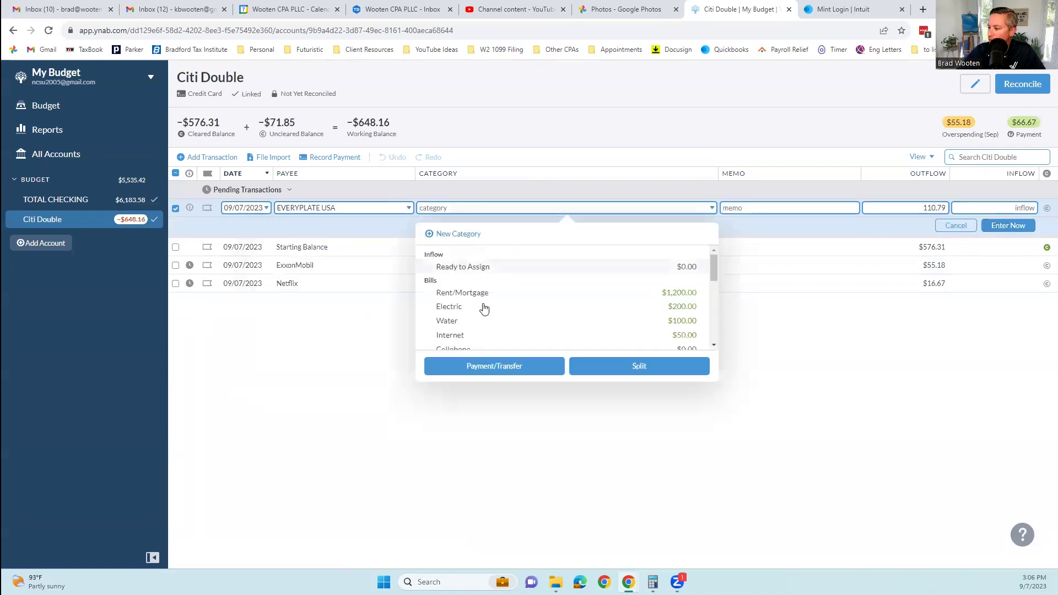
{"action": "scroll", "coordinate": [481, 302], "scroll_direction": "down", "scroll_amount": 3}
{"action": "left_click", "coordinate": [467, 269]}
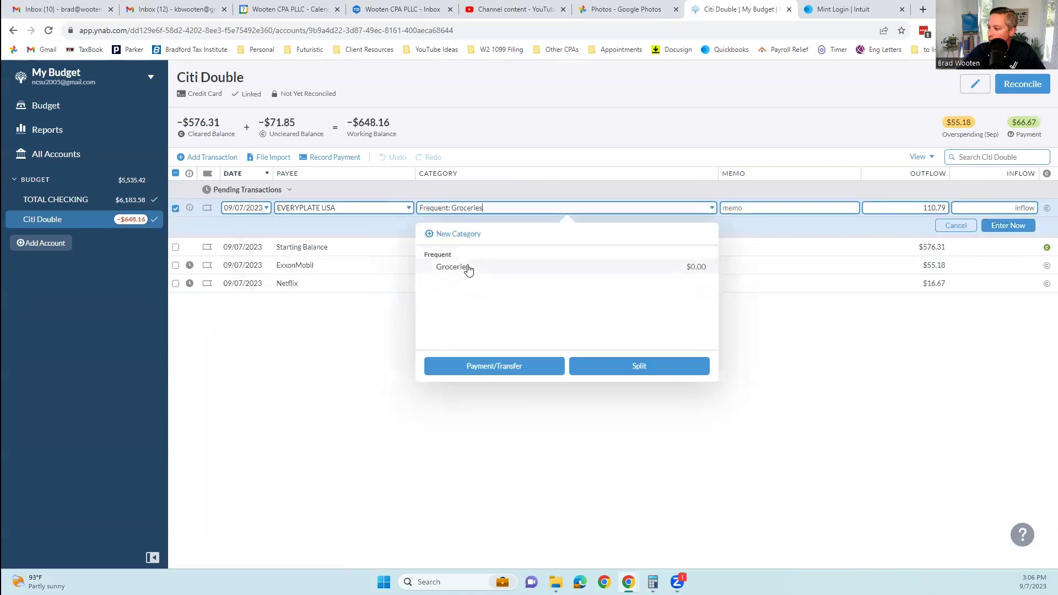
{"action": "left_click", "coordinate": [1008, 226]}
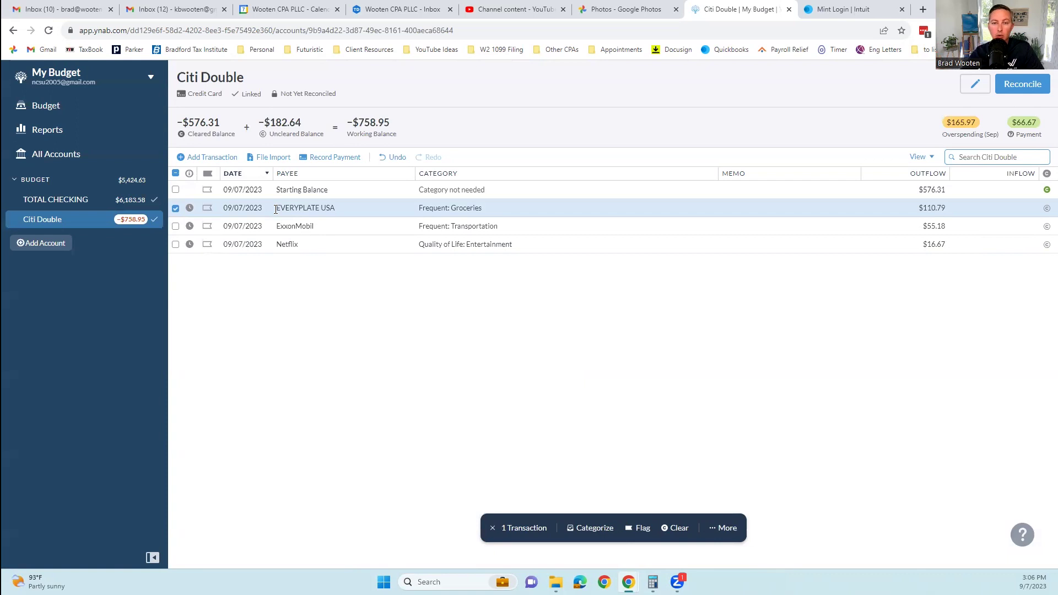
{"action": "mouse_move", "coordinate": [196, 120]}
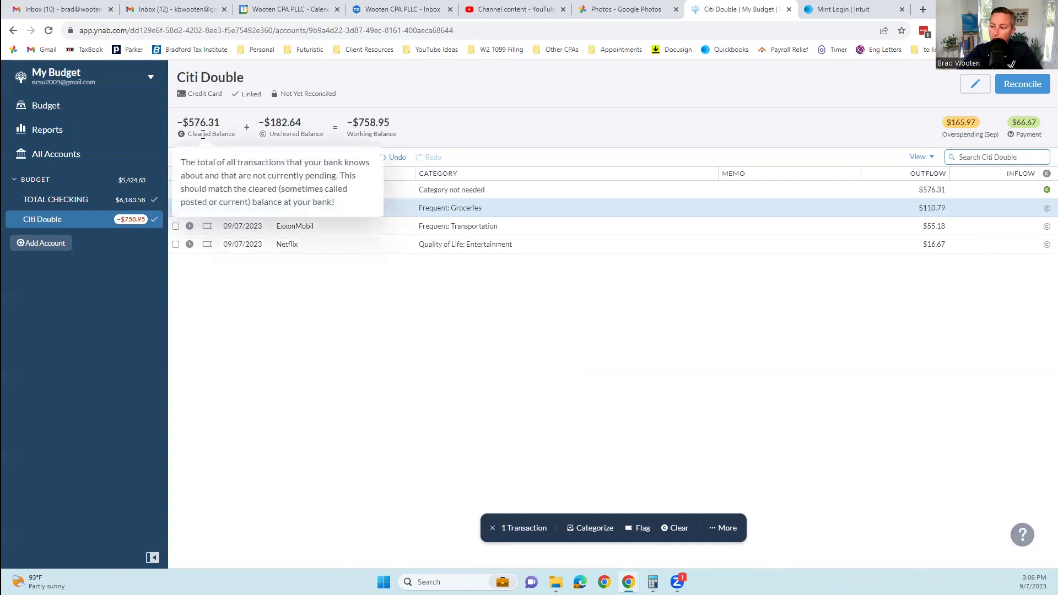
{"action": "left_click", "coordinate": [84, 205]}
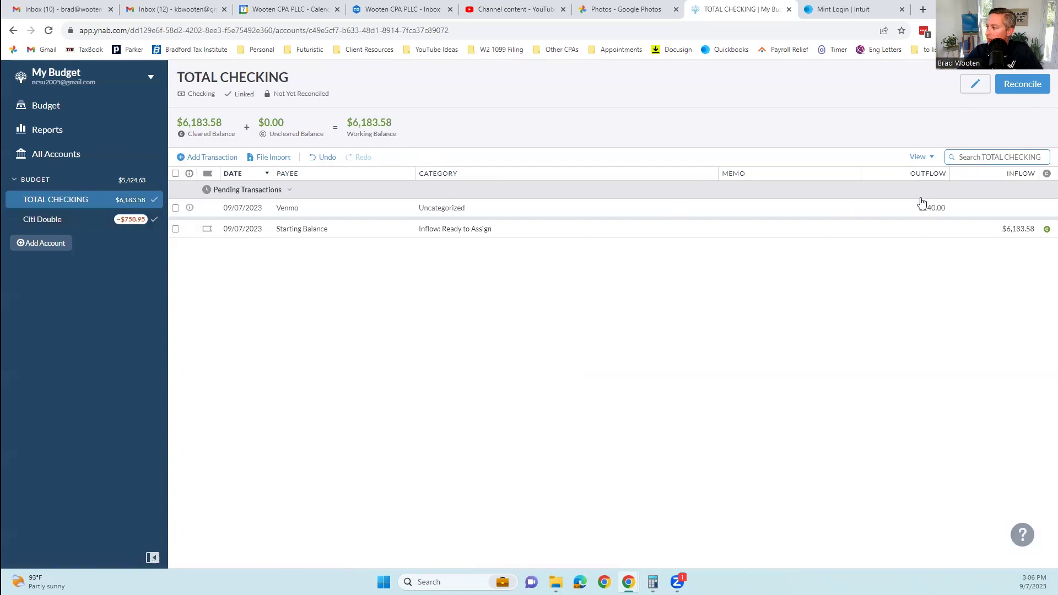
- Categorize the $140.00 Venmo payment as Non-Monthly: Home Maintenance and enter it
{"action": "left_click", "coordinate": [458, 209]}
{"action": "left_click", "coordinate": [471, 207]}
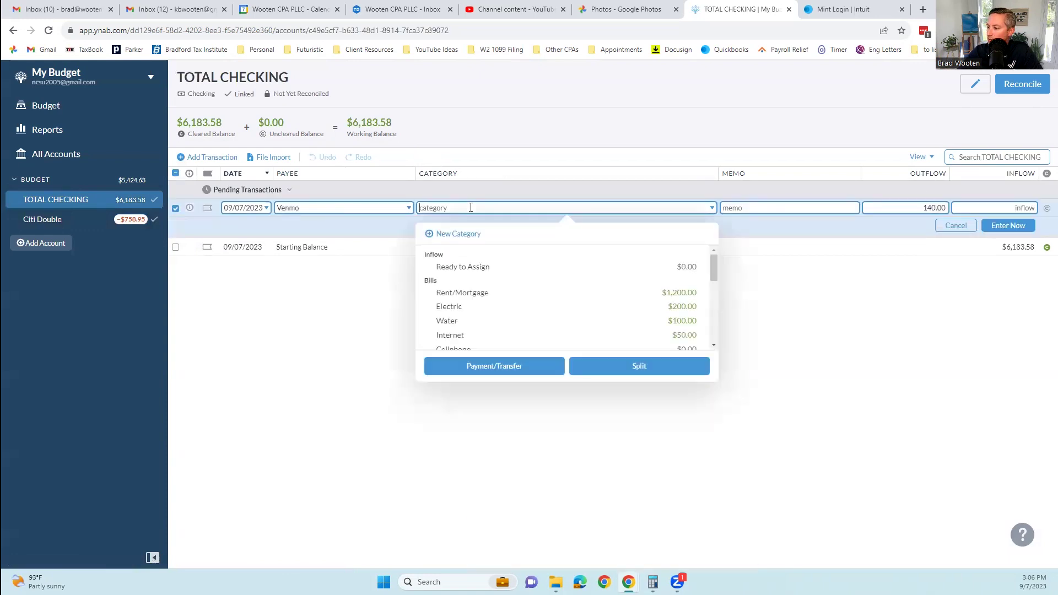
{"action": "scroll", "coordinate": [481, 285], "scroll_direction": "down", "scroll_amount": 2}
{"action": "scroll", "coordinate": [481, 284], "scroll_direction": "up", "scroll_amount": 2}
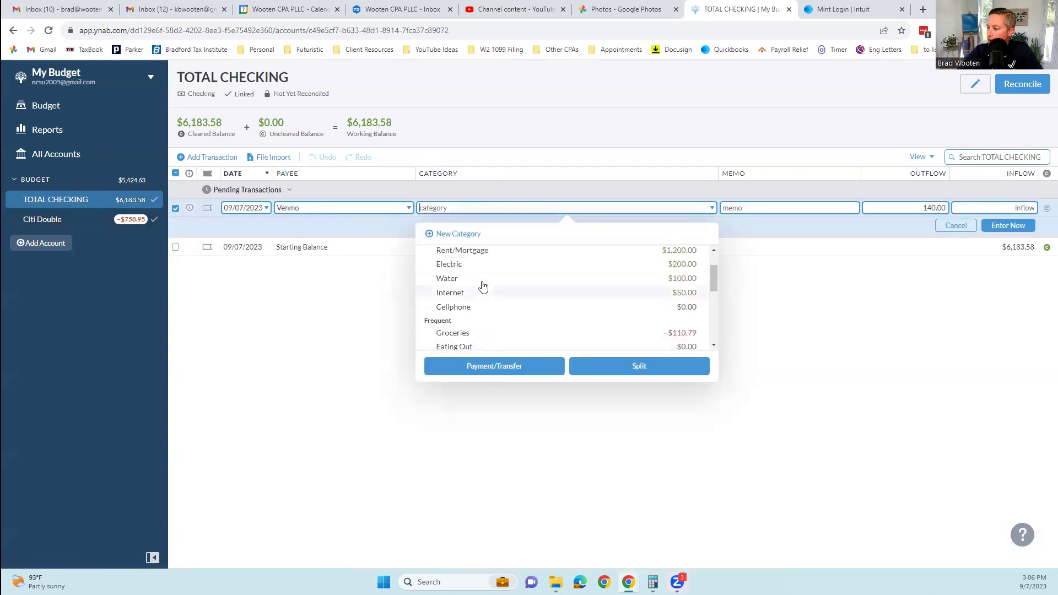
{"action": "scroll", "coordinate": [481, 282], "scroll_direction": "down", "scroll_amount": 4}
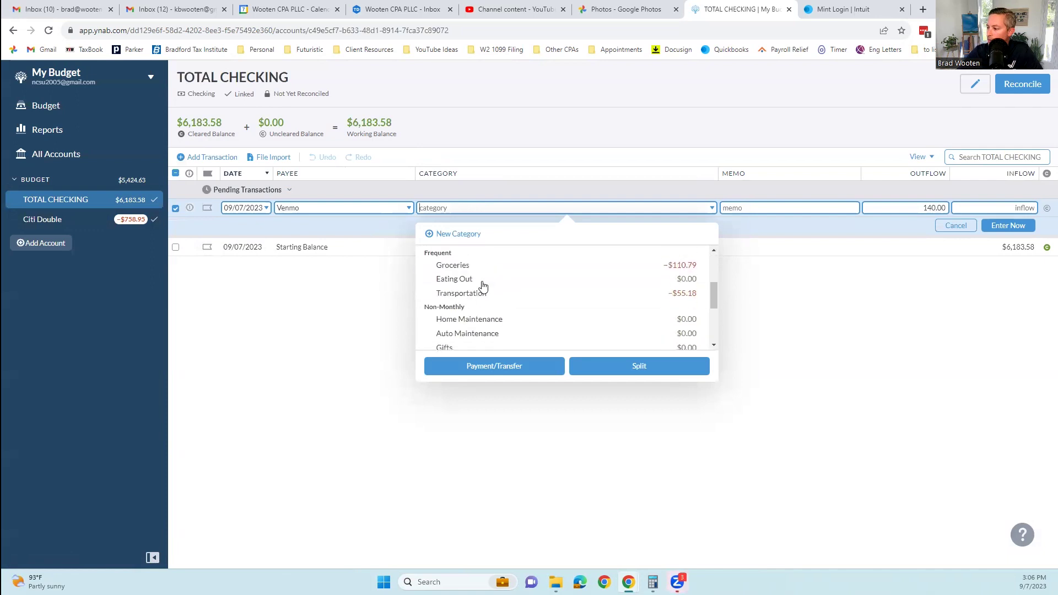
{"action": "left_click", "coordinate": [467, 265]}
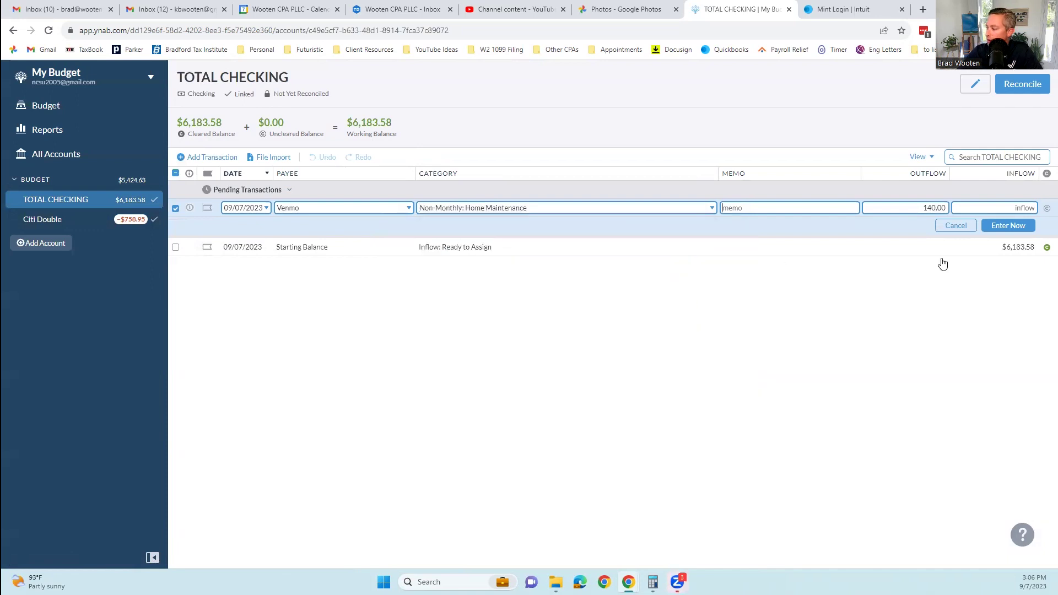
{"action": "left_click", "coordinate": [1004, 227]}
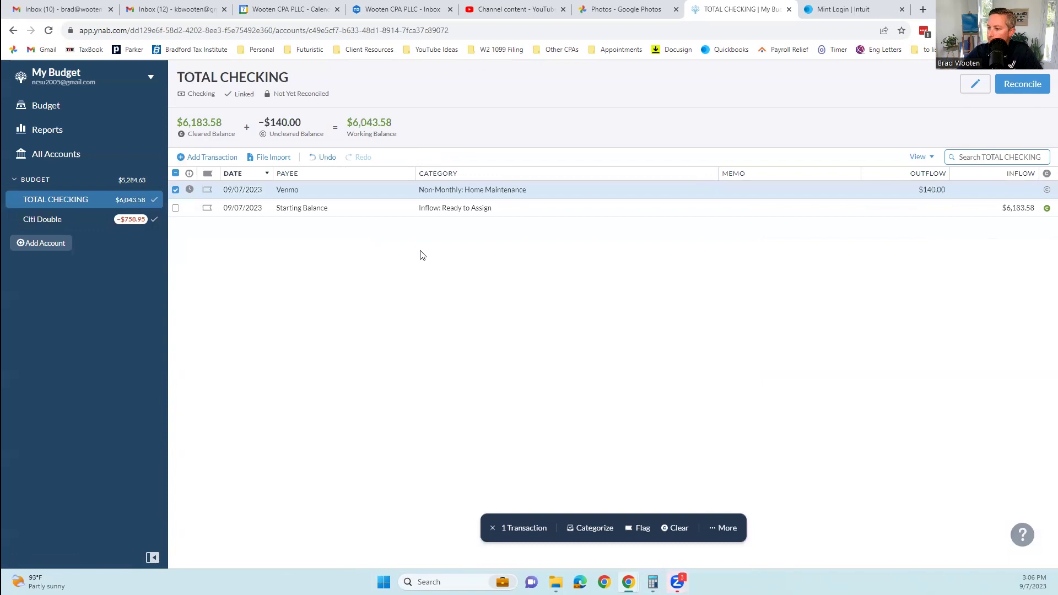
{"action": "left_click", "coordinate": [83, 221]}
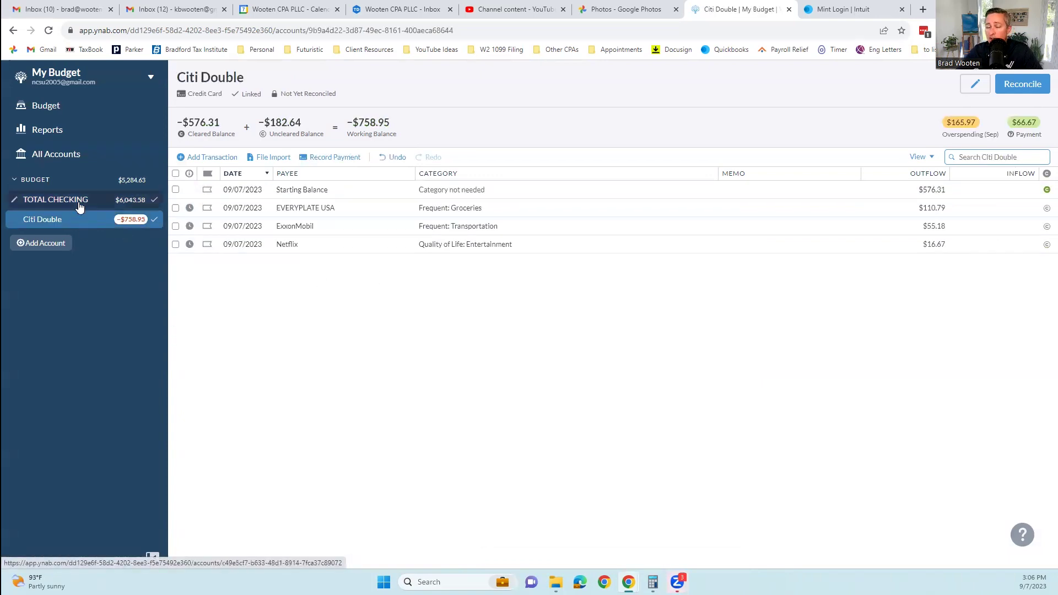
{"action": "left_click", "coordinate": [81, 202]}
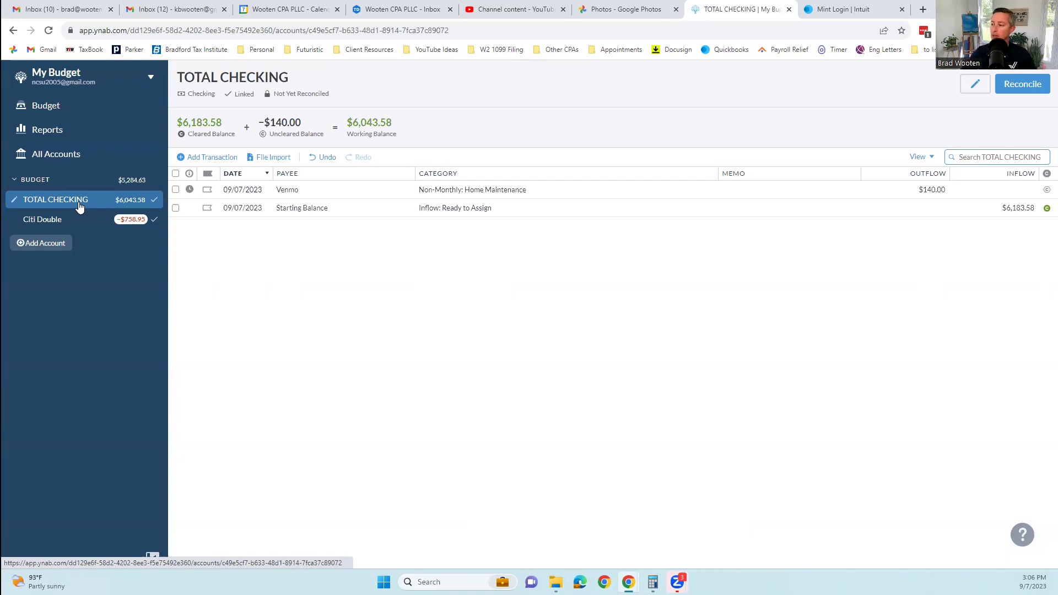
{"action": "left_click", "coordinate": [44, 105]}
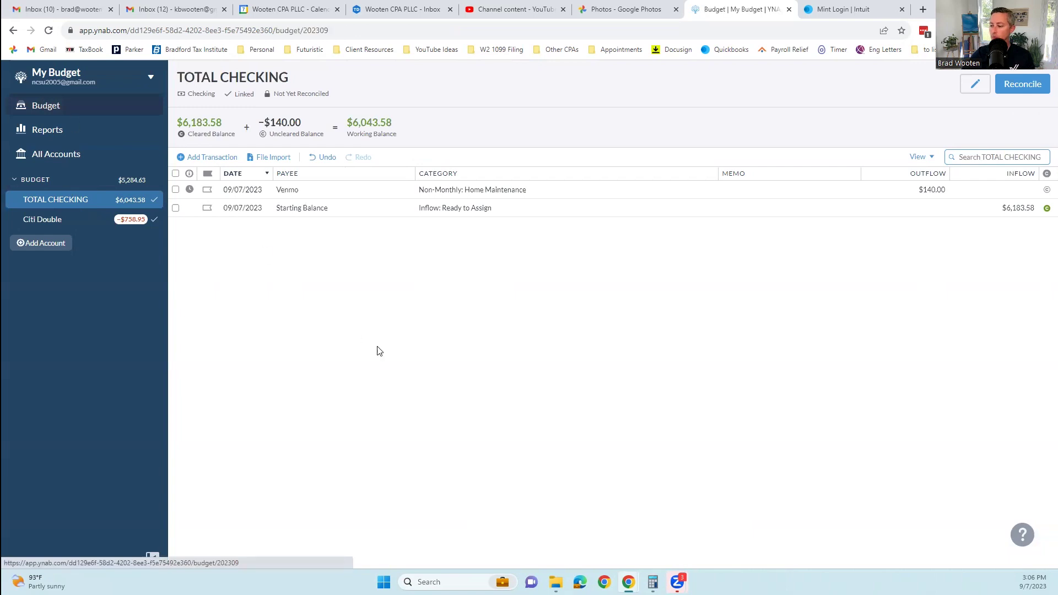
{"action": "scroll", "coordinate": [347, 342], "scroll_direction": "down", "scroll_amount": 2}
{"action": "scroll", "coordinate": [347, 342], "scroll_direction": "down", "scroll_amount": 1}
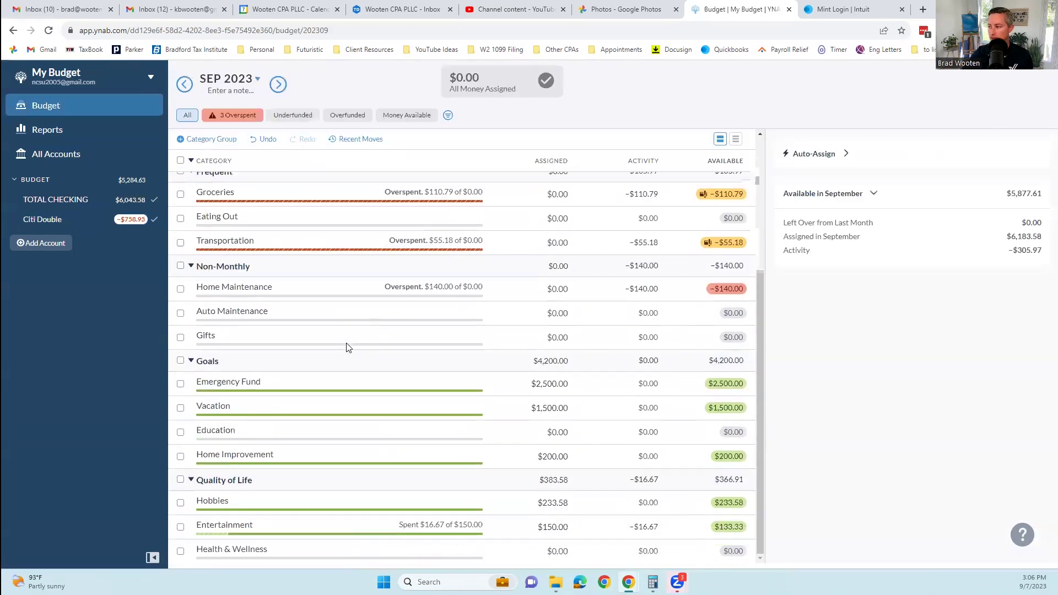
{"action": "scroll", "coordinate": [325, 287], "scroll_direction": "up", "scroll_amount": 3}
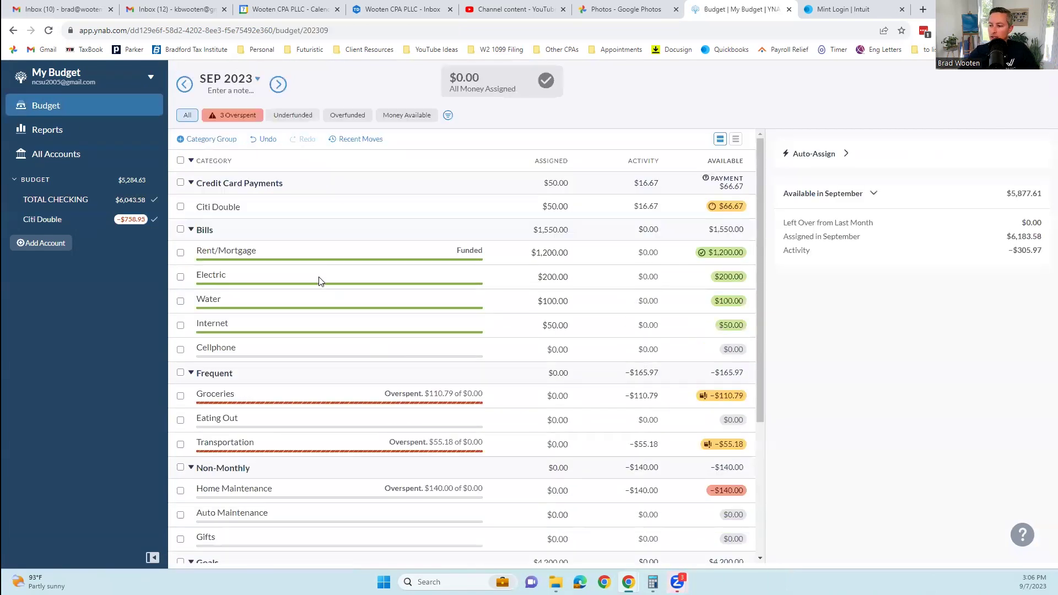
{"action": "left_click", "coordinate": [43, 202]}
{"action": "left_click", "coordinate": [51, 226]}
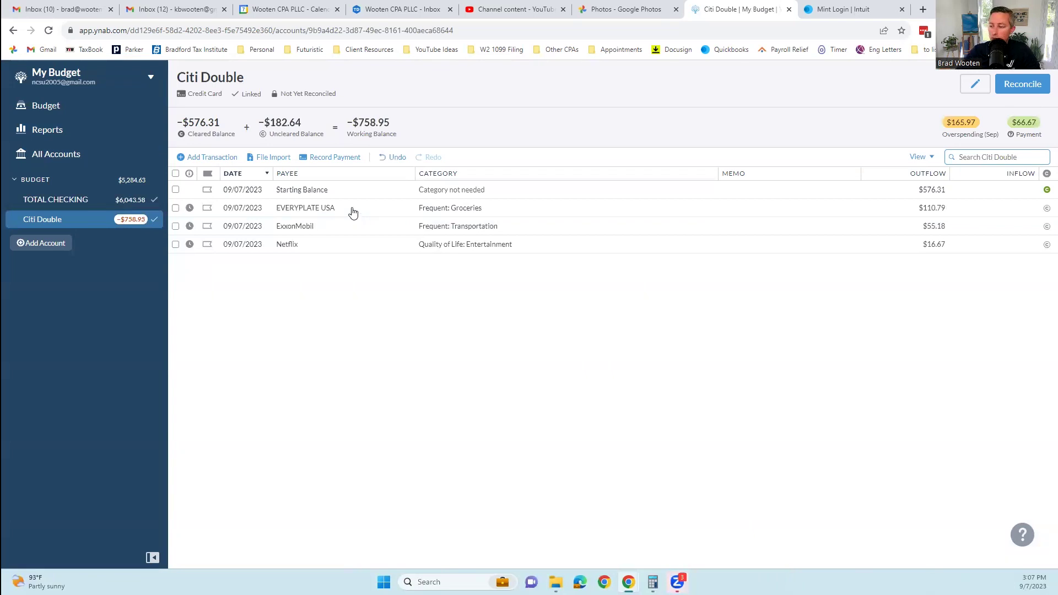
{"action": "left_click", "coordinate": [81, 199]}
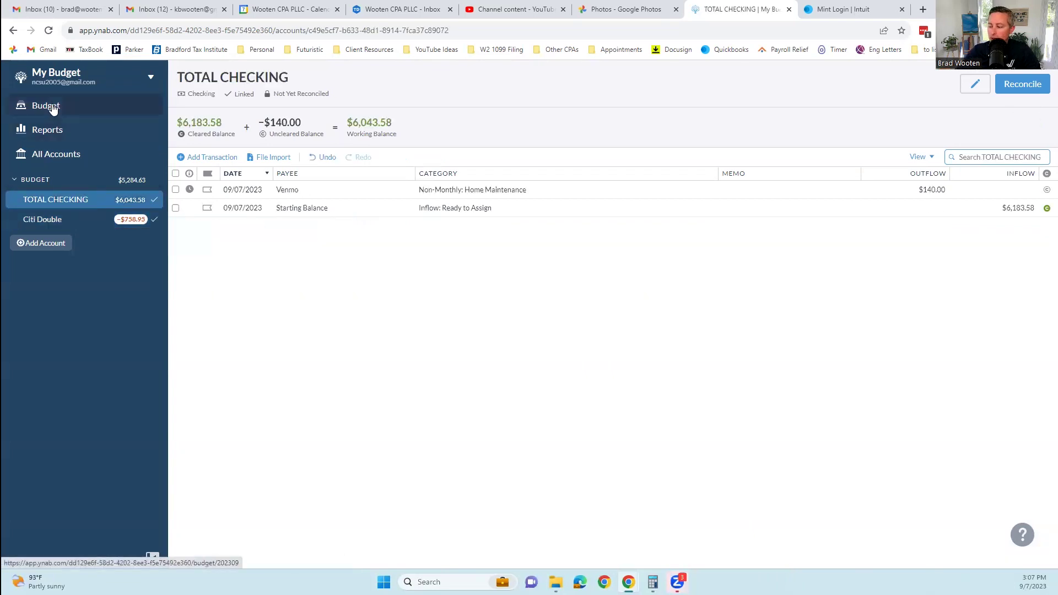
{"action": "left_click", "coordinate": [52, 108]}
- Keep budget settings at US Dollar, symbol before amounts, 123,456.78 format, and apply
{"action": "left_click", "coordinate": [68, 73]}
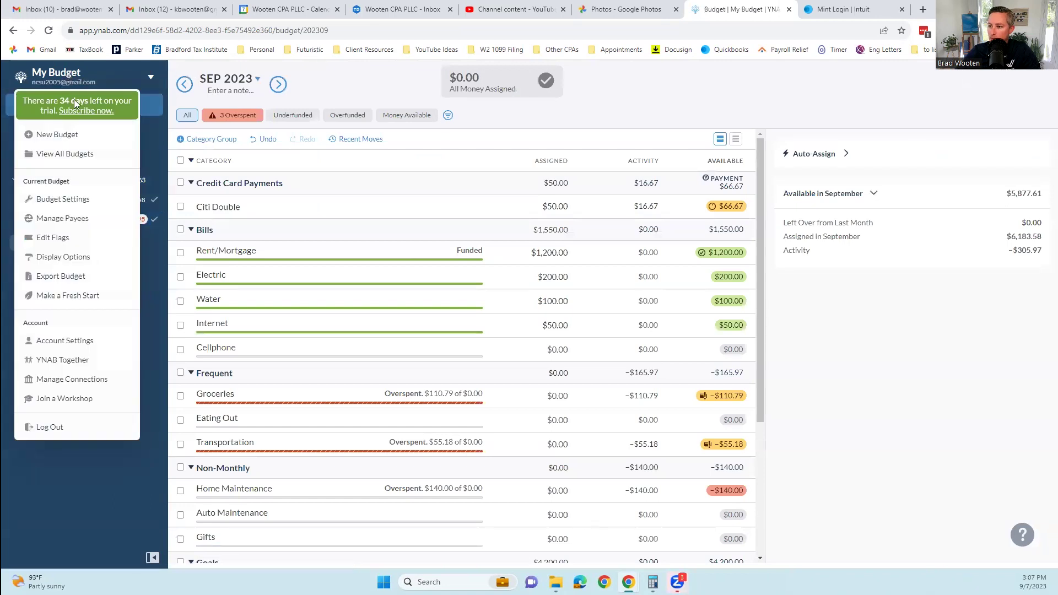
{"action": "left_click", "coordinate": [73, 200]}
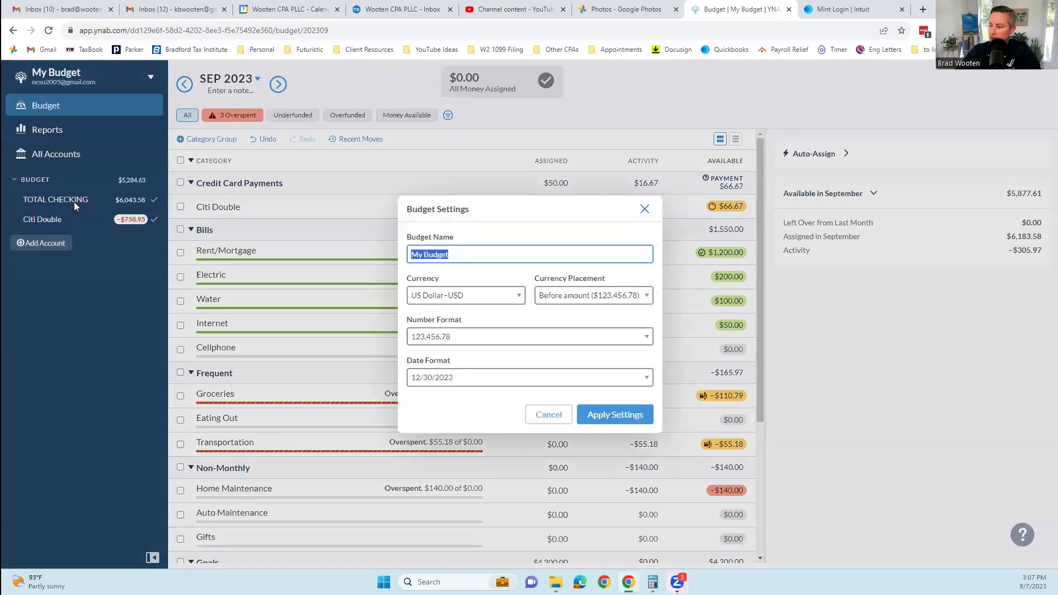
{"action": "left_click", "coordinate": [488, 294]}
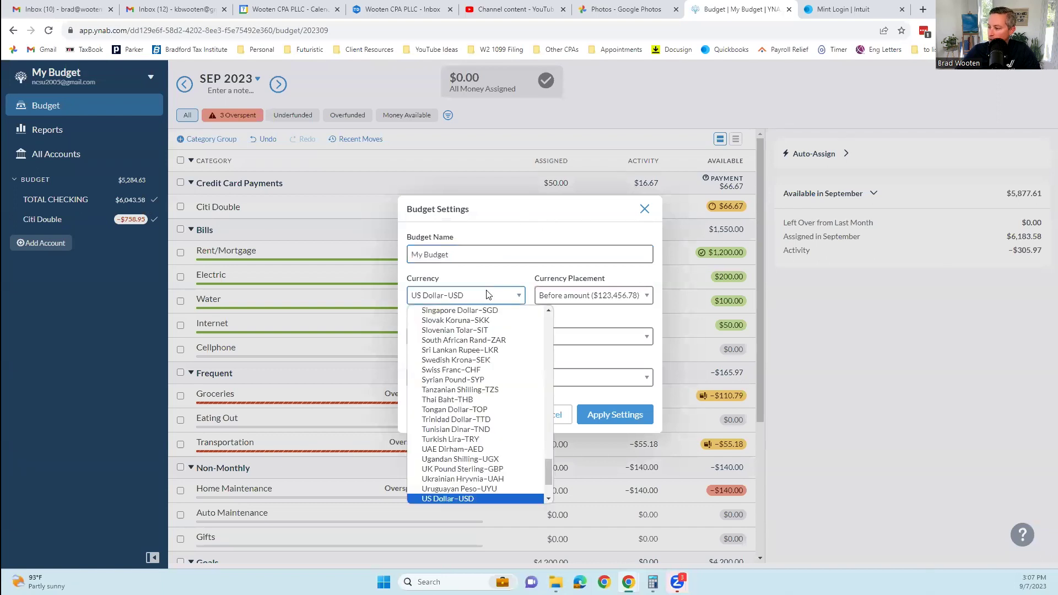
{"action": "left_click", "coordinate": [488, 295]}
{"action": "left_click", "coordinate": [575, 296]}
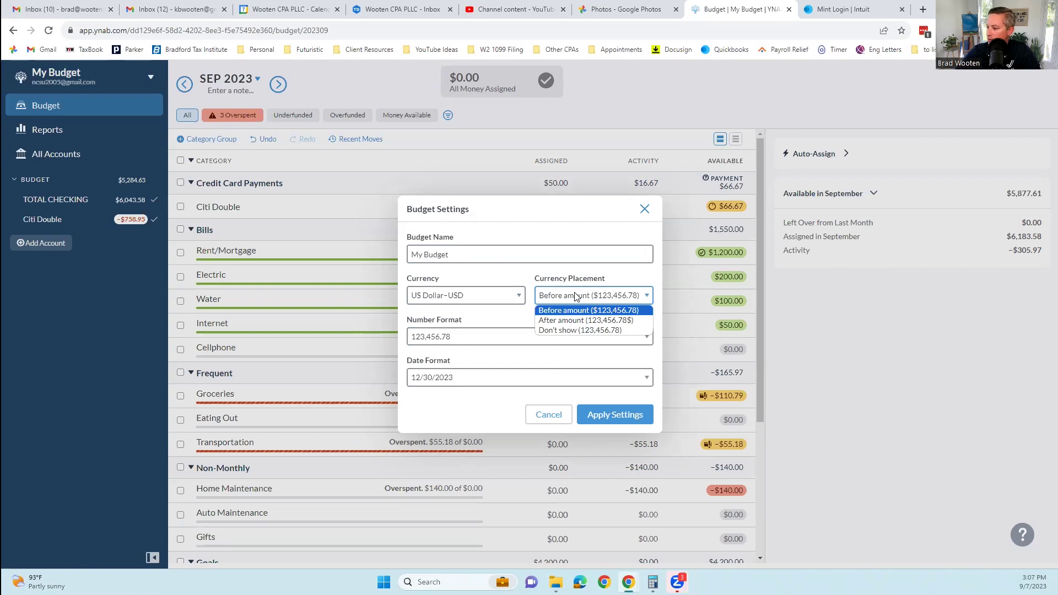
{"action": "left_click", "coordinate": [576, 297]}
{"action": "left_click", "coordinate": [449, 337]}
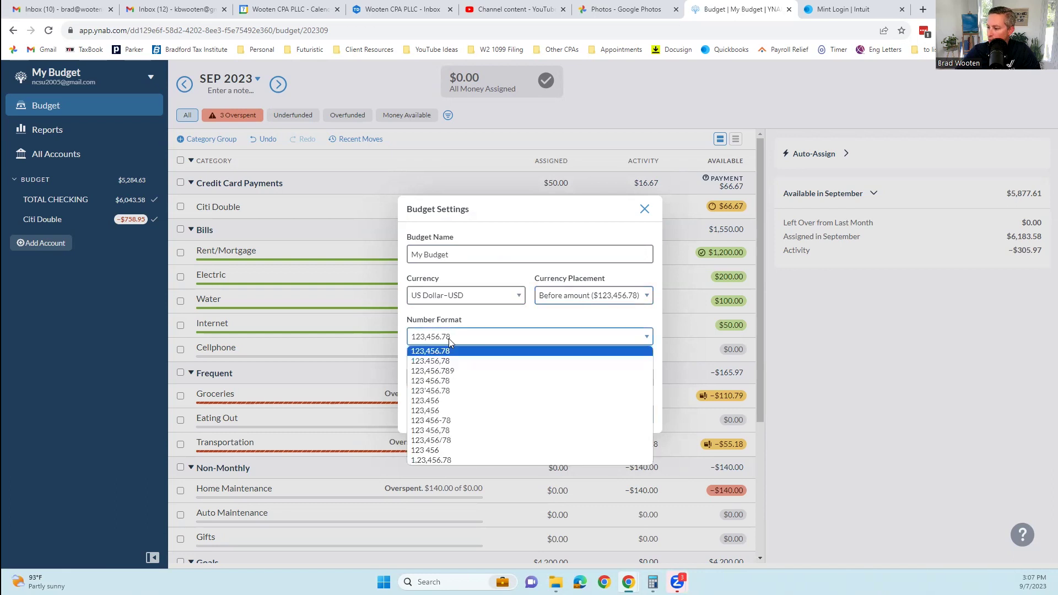
{"action": "left_click", "coordinate": [456, 336]}
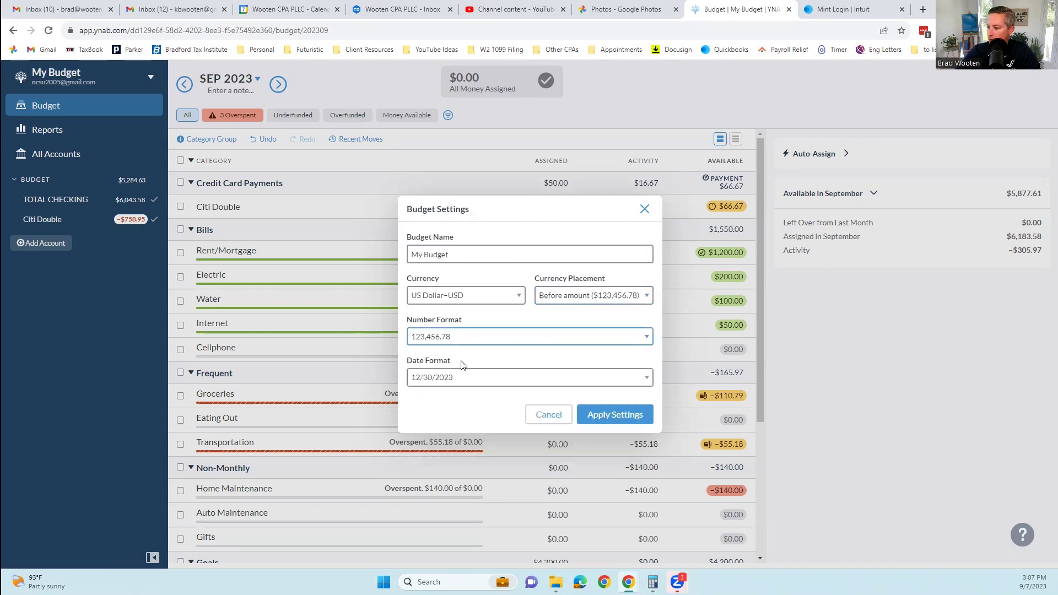
{"action": "left_click", "coordinate": [616, 413]}
{"action": "left_click", "coordinate": [127, 73]}
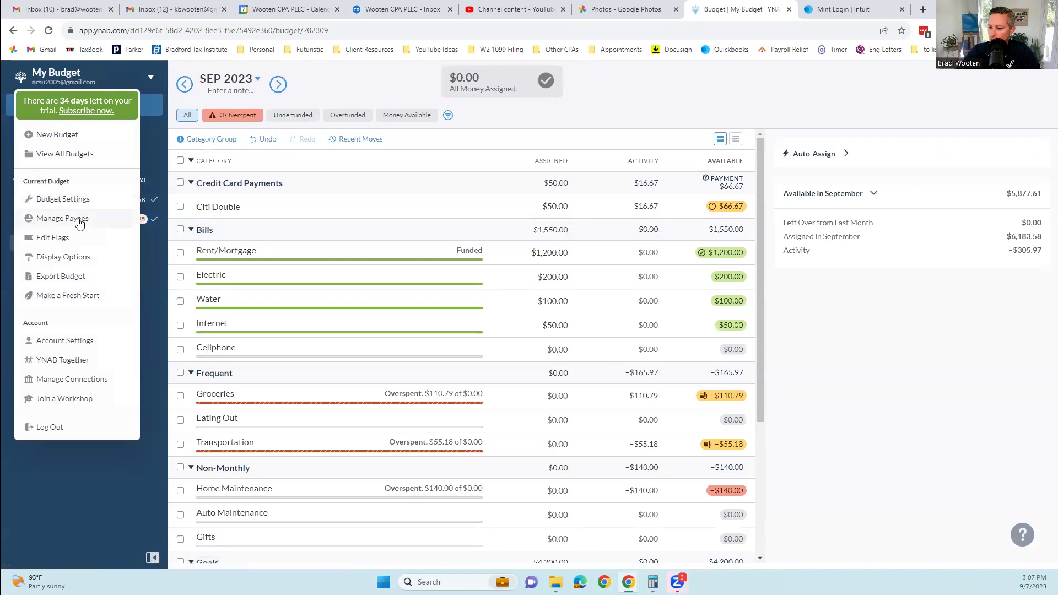
- Turn category progress bars off in Display Options and apply
{"action": "left_click", "coordinate": [78, 257]}
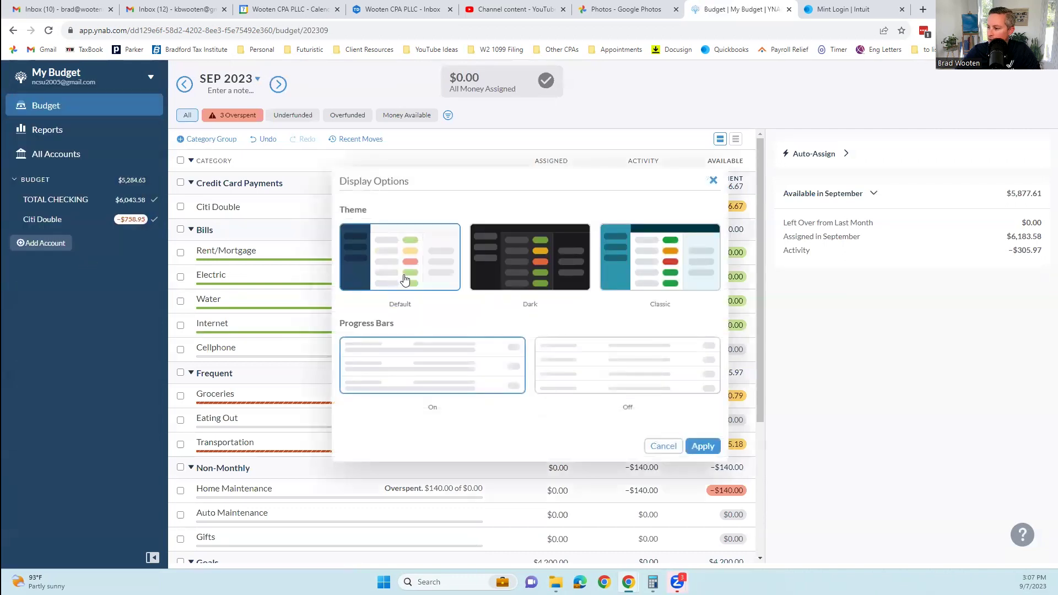
{"action": "left_click", "coordinate": [652, 271]}
{"action": "left_click", "coordinate": [603, 367]}
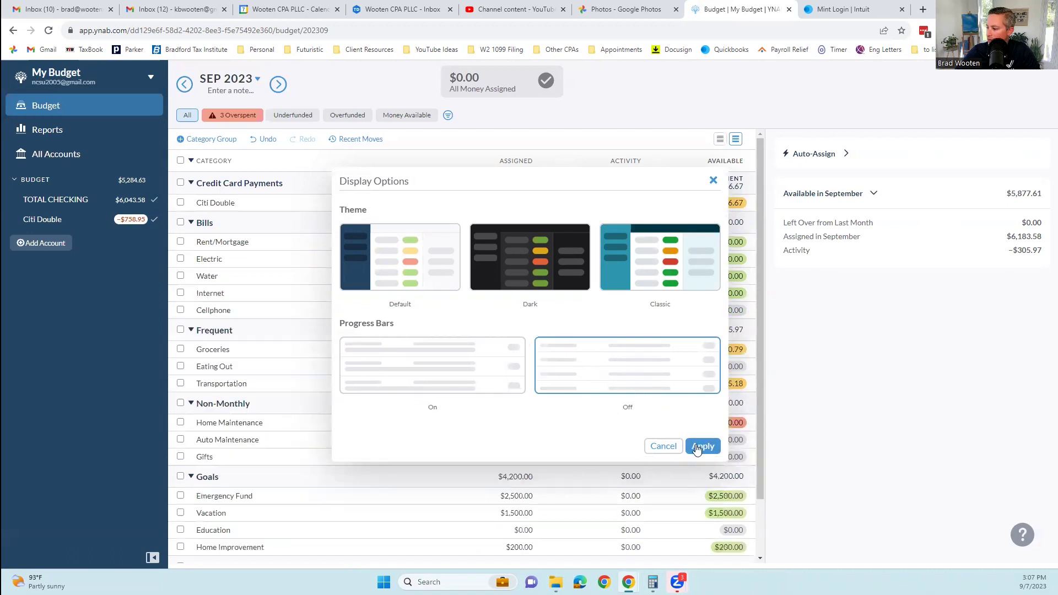
{"action": "left_click", "coordinate": [702, 446]}
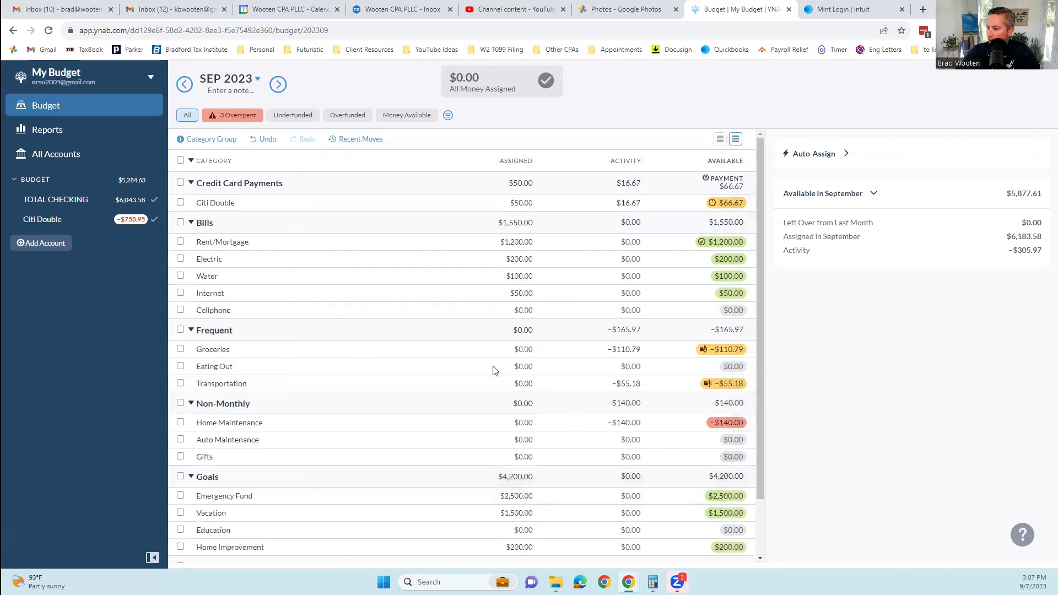
- Switch the budget back to the expanded view with category progress bars
{"action": "left_click", "coordinate": [720, 140]}
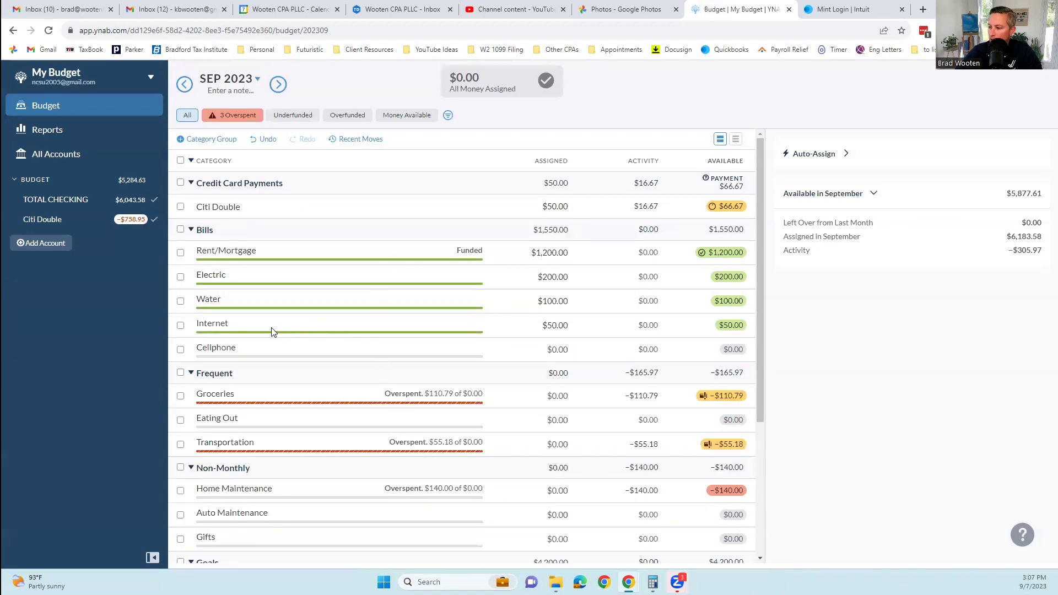
{"action": "left_click", "coordinate": [560, 325]}
{"action": "left_click", "coordinate": [498, 300]}
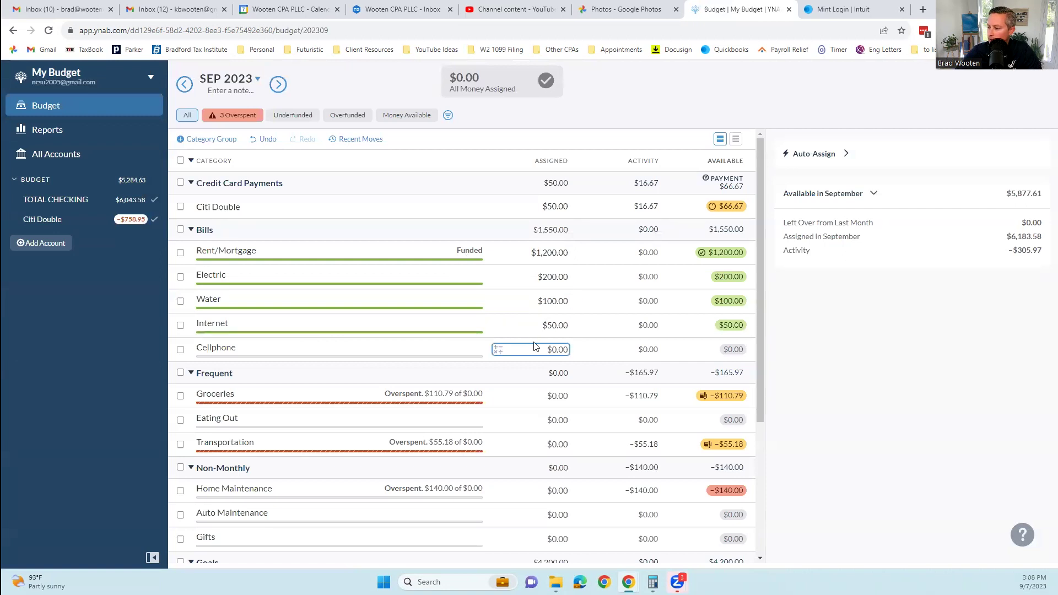
{"action": "scroll", "coordinate": [532, 337], "scroll_direction": "down", "scroll_amount": 4}
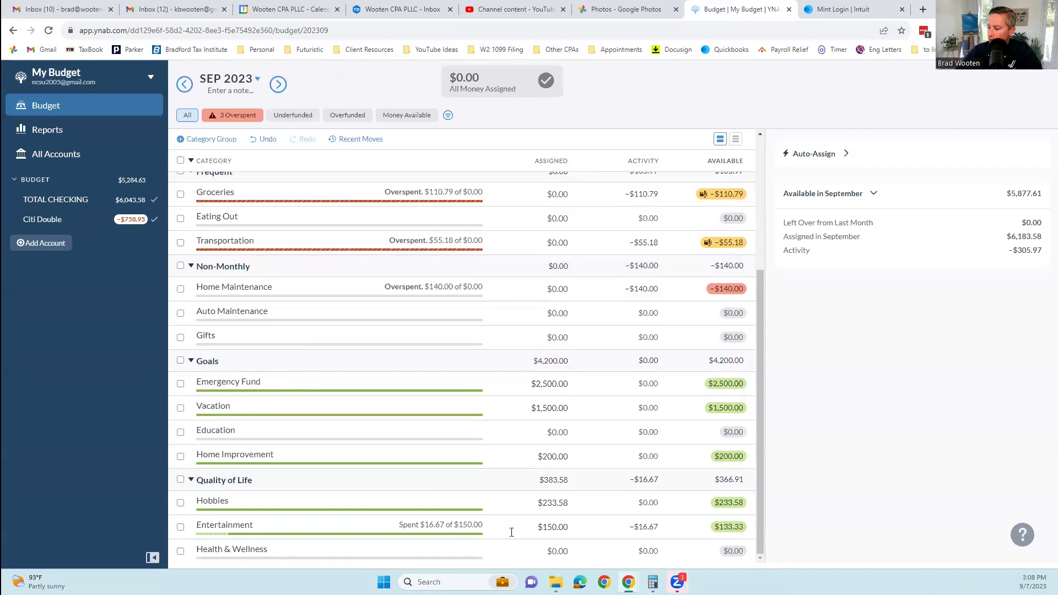
- Inspect Entertainment: $150.00 assigned, a $16.67 Netflix charge, $133.33 available
{"action": "left_click", "coordinate": [539, 530]}
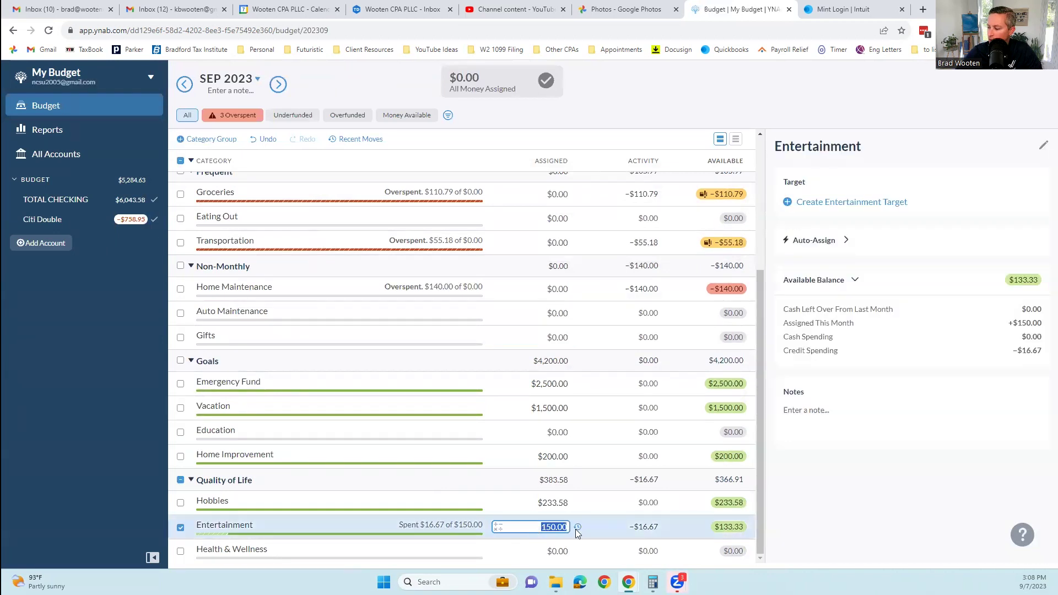
{"action": "left_click", "coordinate": [643, 532]}
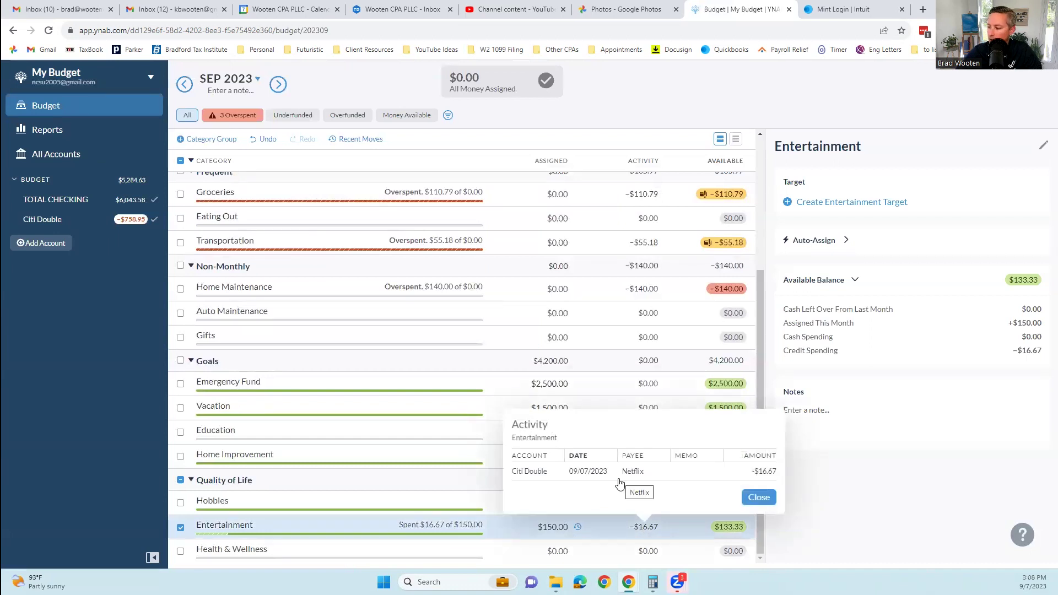
{"action": "left_click", "coordinate": [765, 496]}
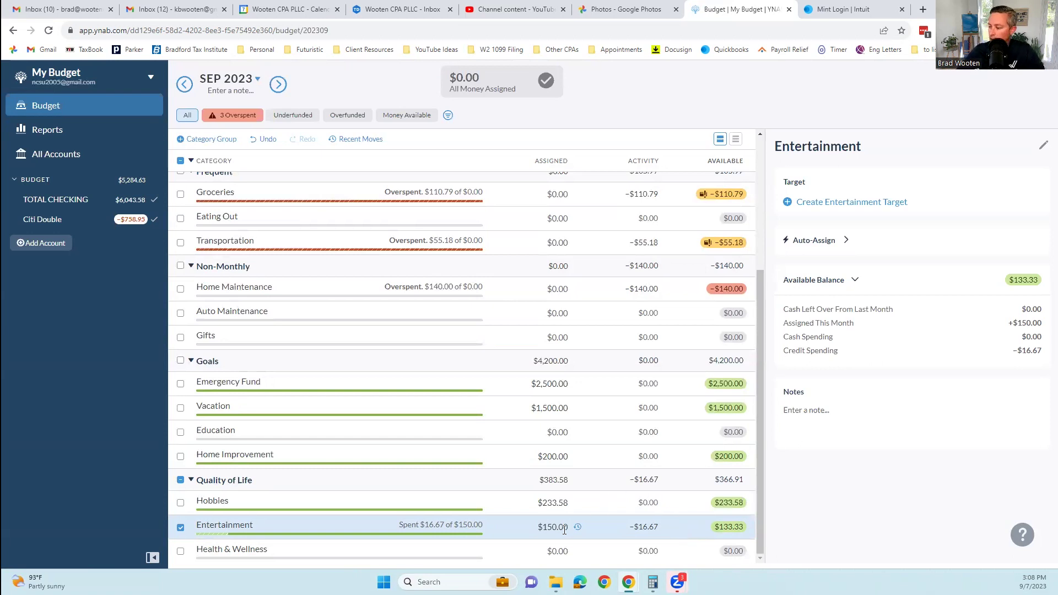
{"action": "left_click", "coordinate": [490, 526]}
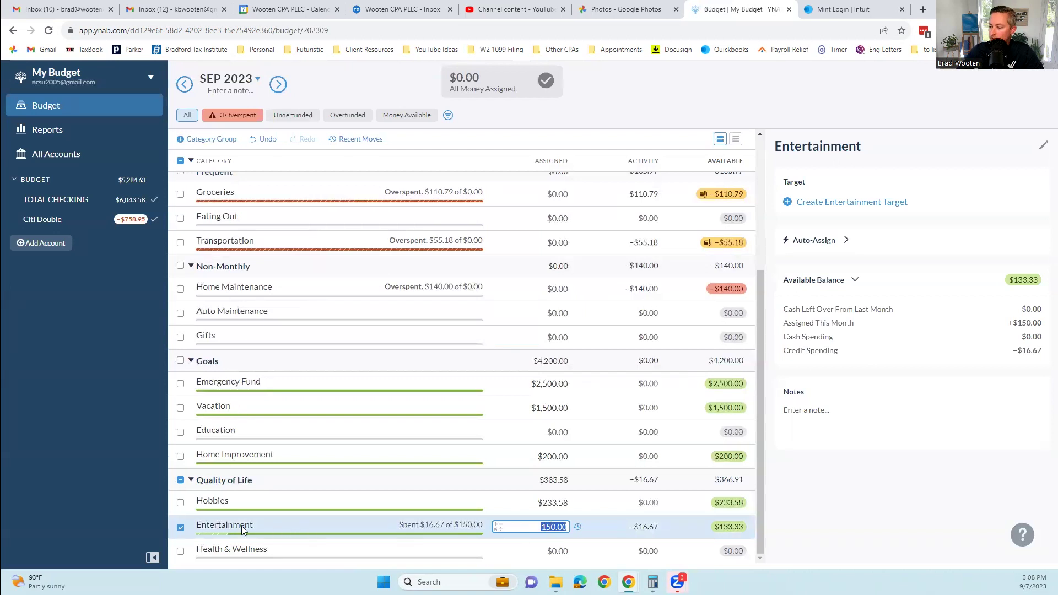
{"action": "left_click", "coordinate": [644, 530]}
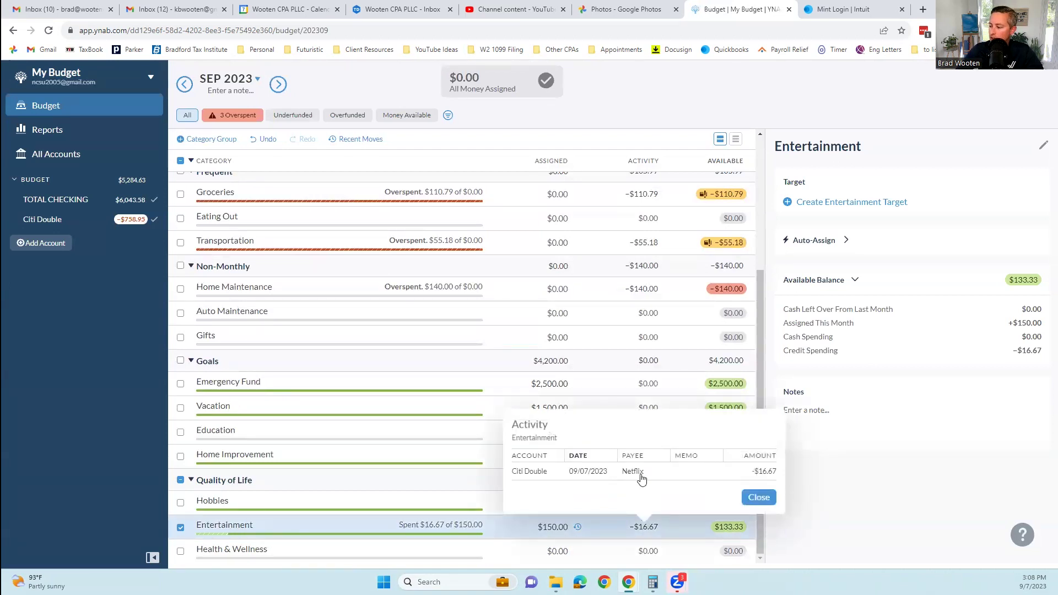
{"action": "left_click", "coordinate": [758, 498]}
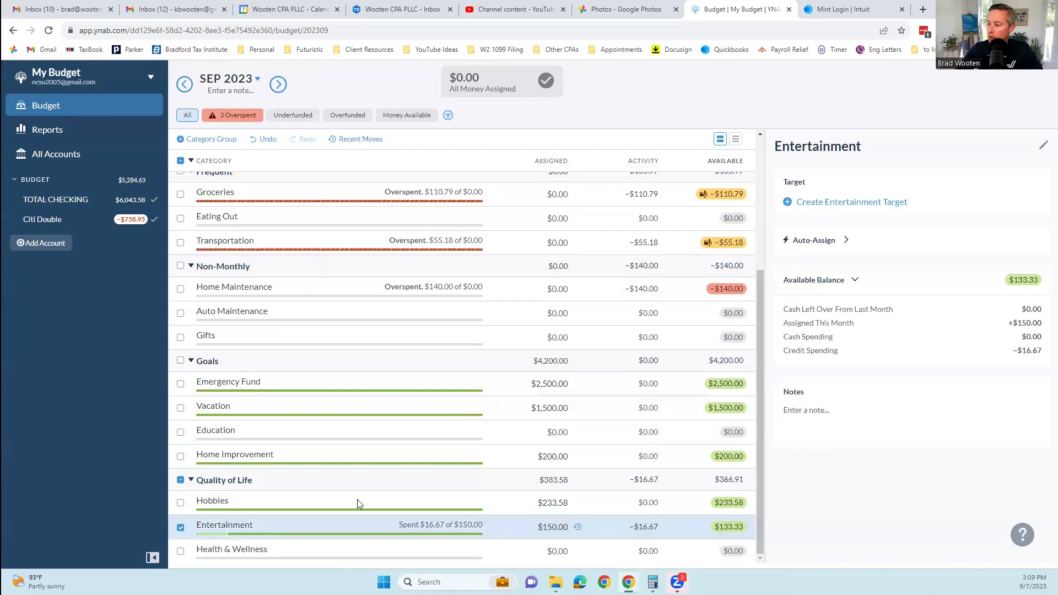
{"action": "left_click", "coordinate": [552, 528]}
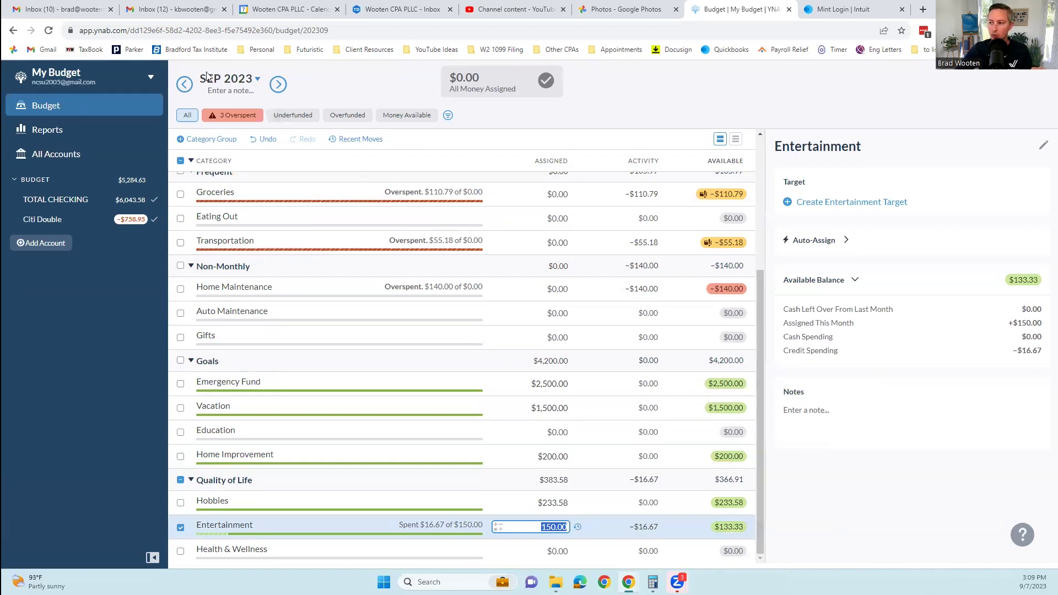
{"action": "left_click", "coordinate": [277, 86]}
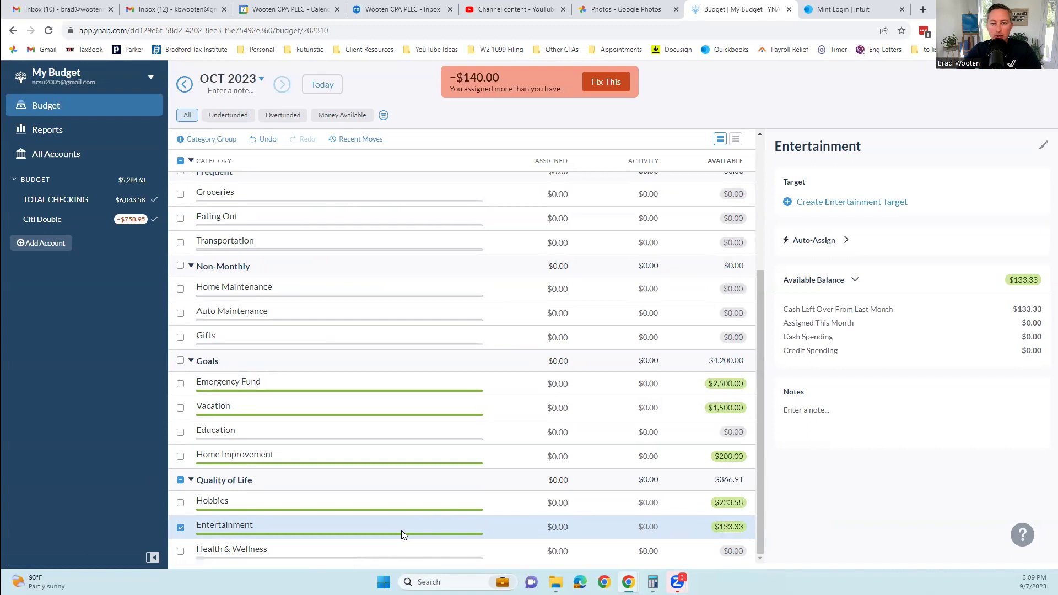
{"action": "left_click", "coordinate": [541, 526]}
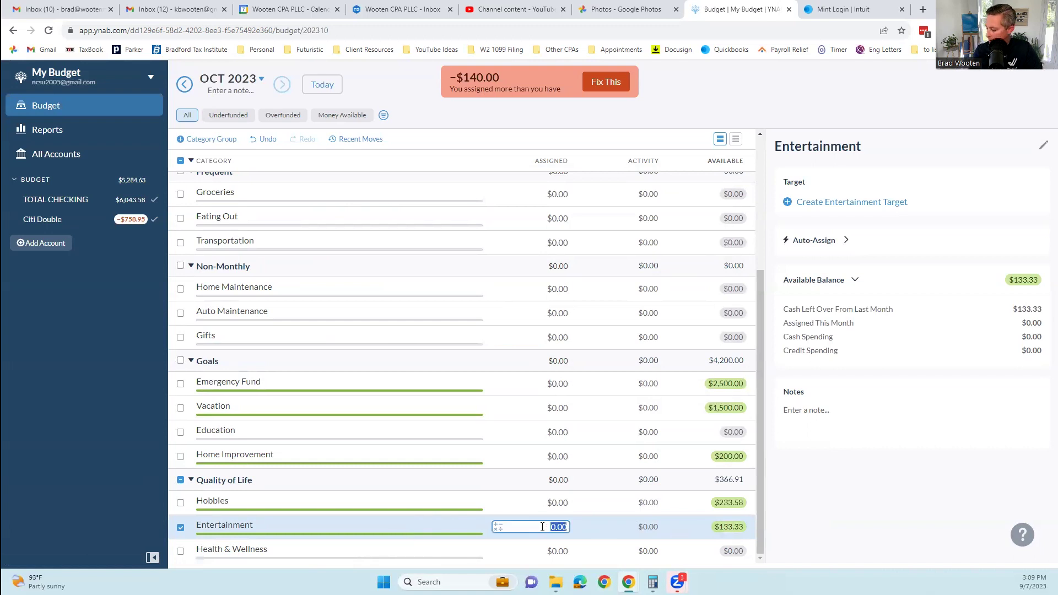
{"action": "type", "text": "250"}
{"action": "left_click", "coordinate": [535, 499]}
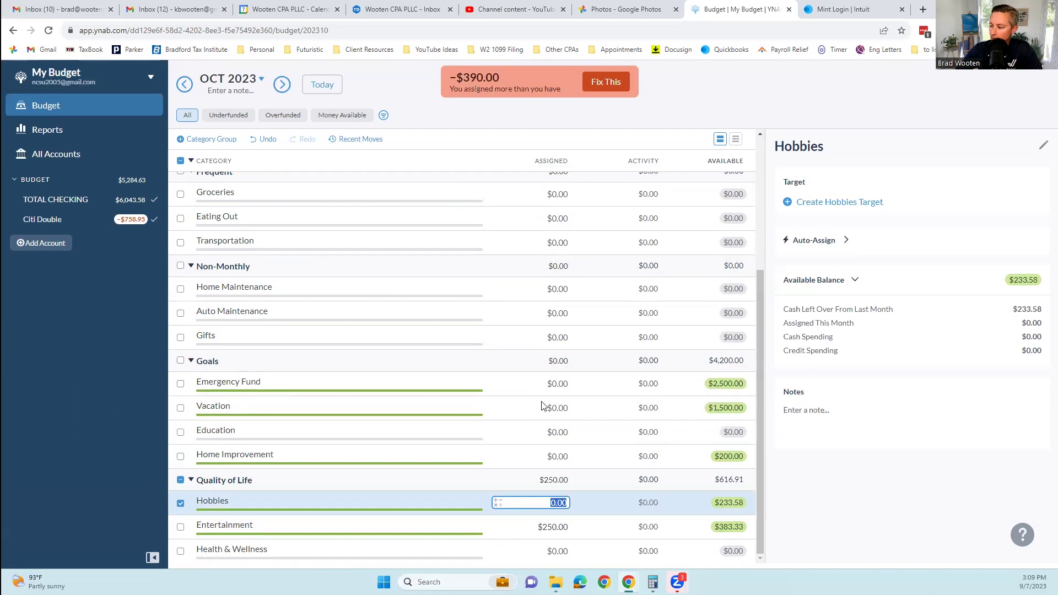
{"action": "left_click", "coordinate": [539, 527]}
{"action": "key", "text": "BackSpace"}
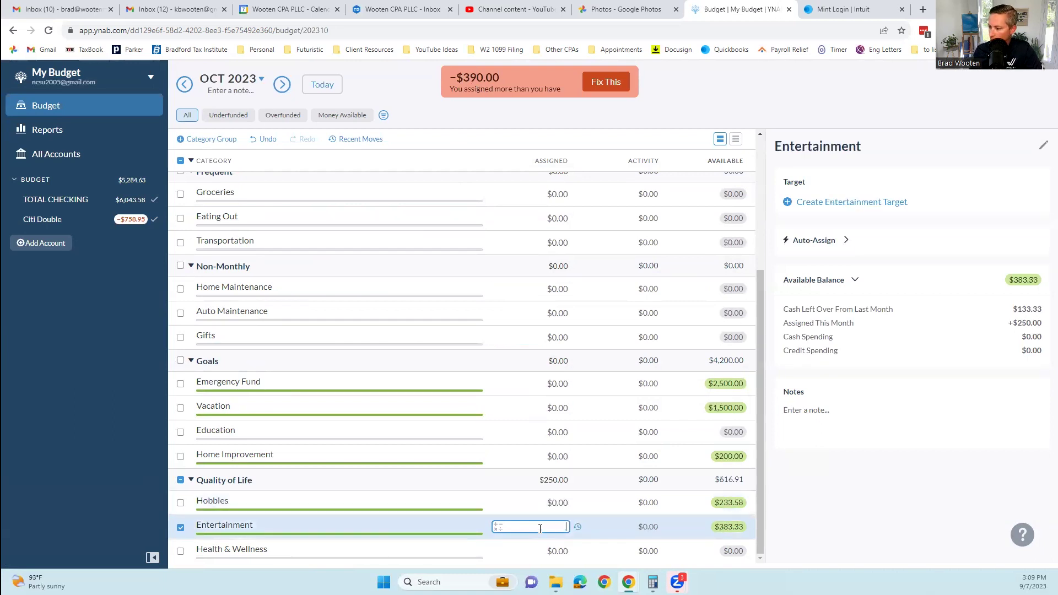
{"action": "key", "text": "Up"}
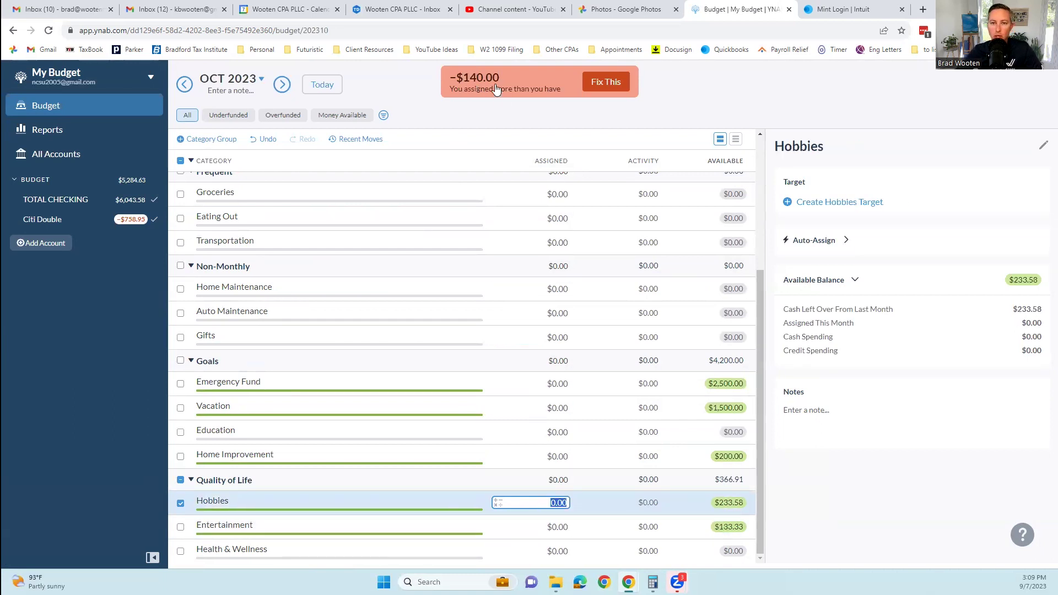
{"action": "left_click", "coordinate": [193, 86]}
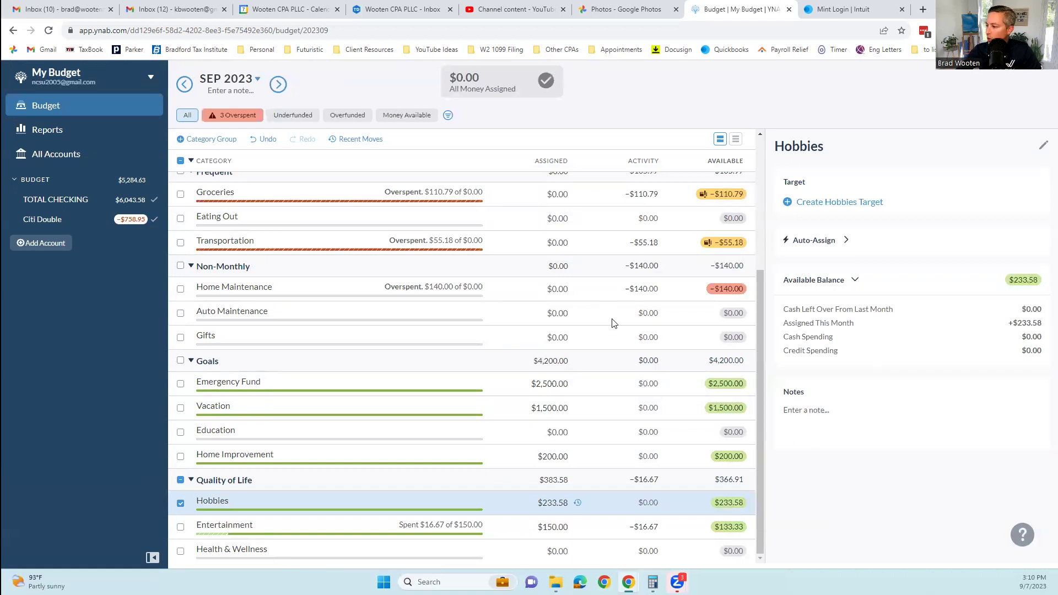
{"action": "scroll", "coordinate": [614, 323], "scroll_direction": "up", "scroll_amount": 4}
- Filter the budget to the 3 overspent categories, then return to All
{"action": "scroll", "coordinate": [650, 307], "scroll_direction": "down", "scroll_amount": 2}
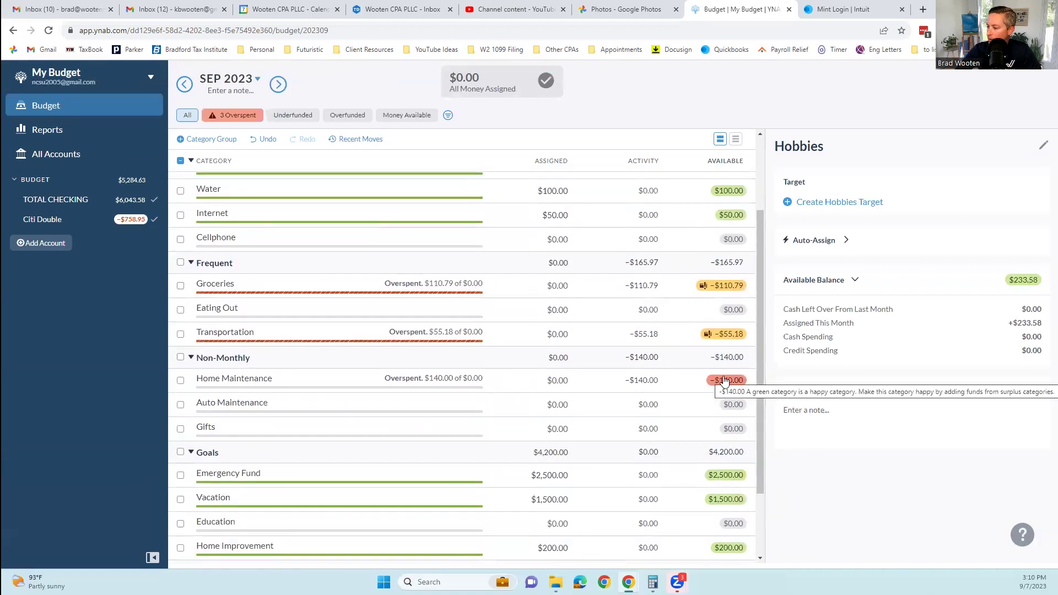
{"action": "left_click", "coordinate": [238, 117]}
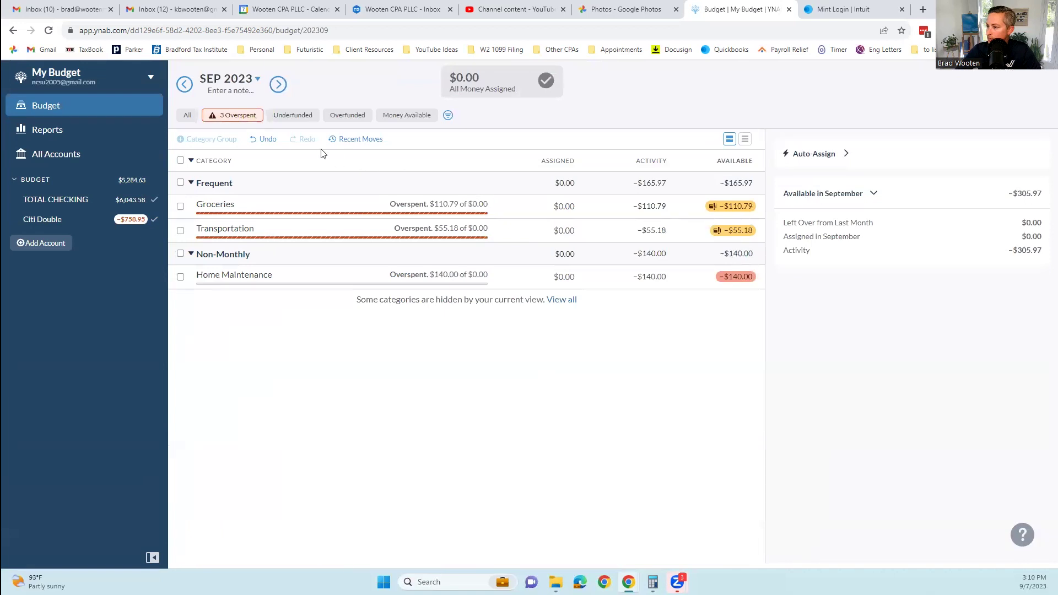
{"action": "left_click", "coordinate": [522, 206]}
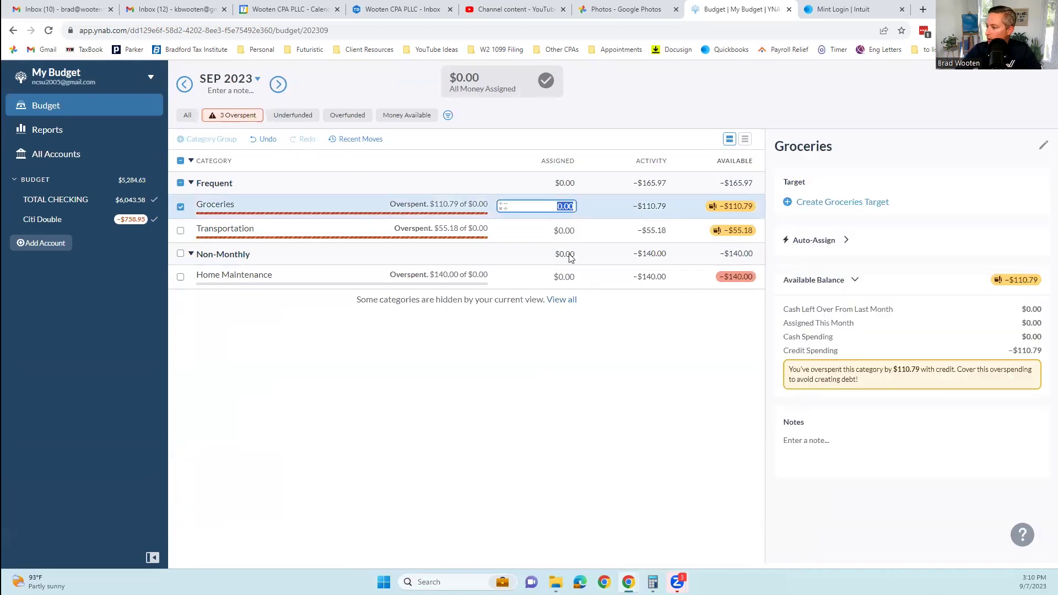
{"action": "left_click", "coordinate": [554, 231]}
{"action": "left_click", "coordinate": [557, 276]}
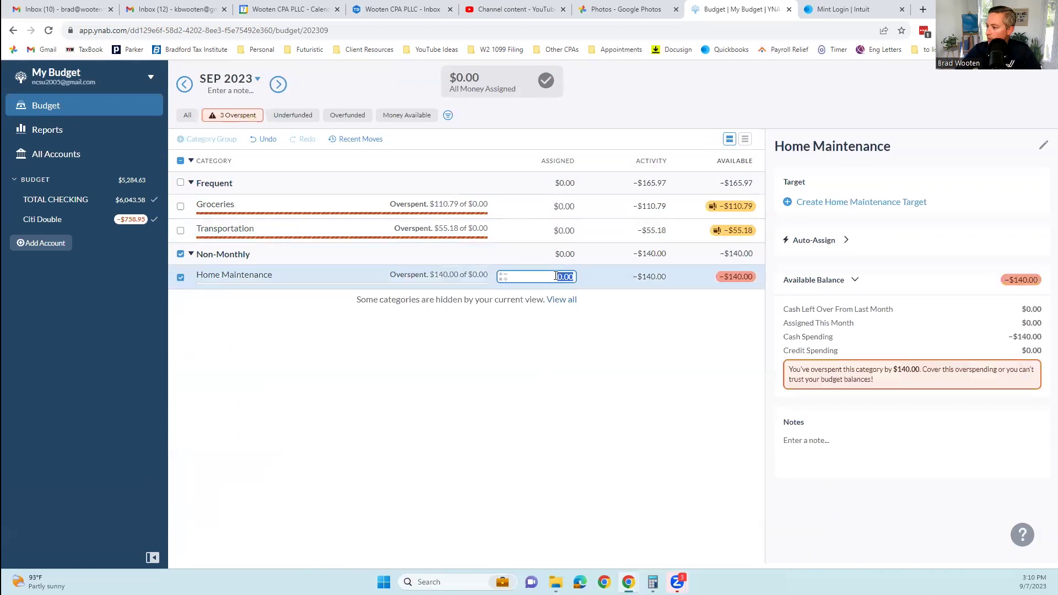
{"action": "left_click", "coordinate": [556, 206]}
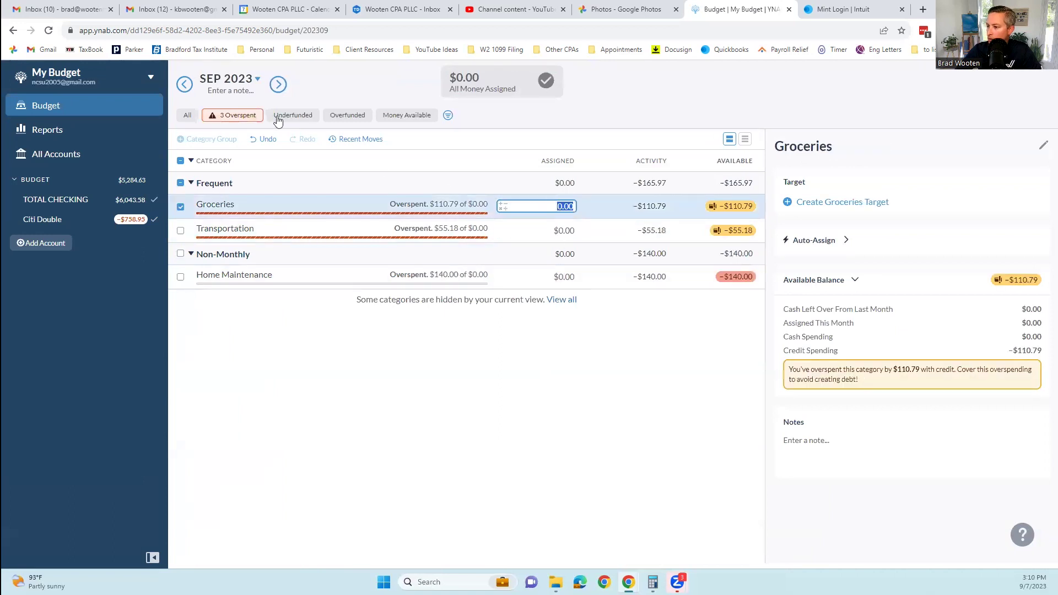
{"action": "left_click", "coordinate": [209, 131]}
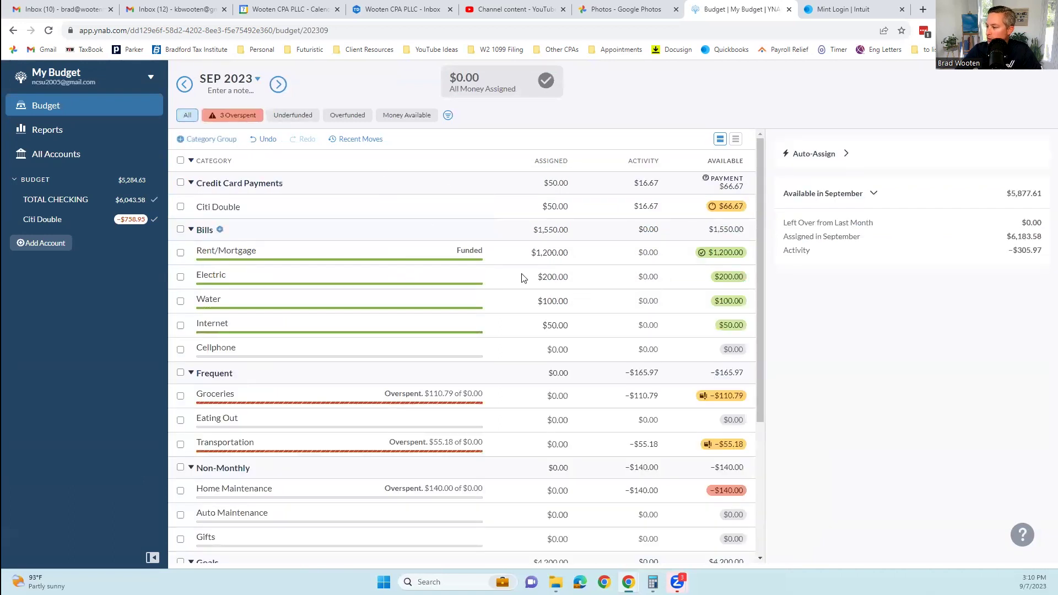
{"action": "left_click", "coordinate": [526, 277]}
- Assign $110.79 to Groceries and $140.00 to Home Maintenance
{"action": "scroll", "coordinate": [539, 283], "scroll_direction": "down", "scroll_amount": 2}
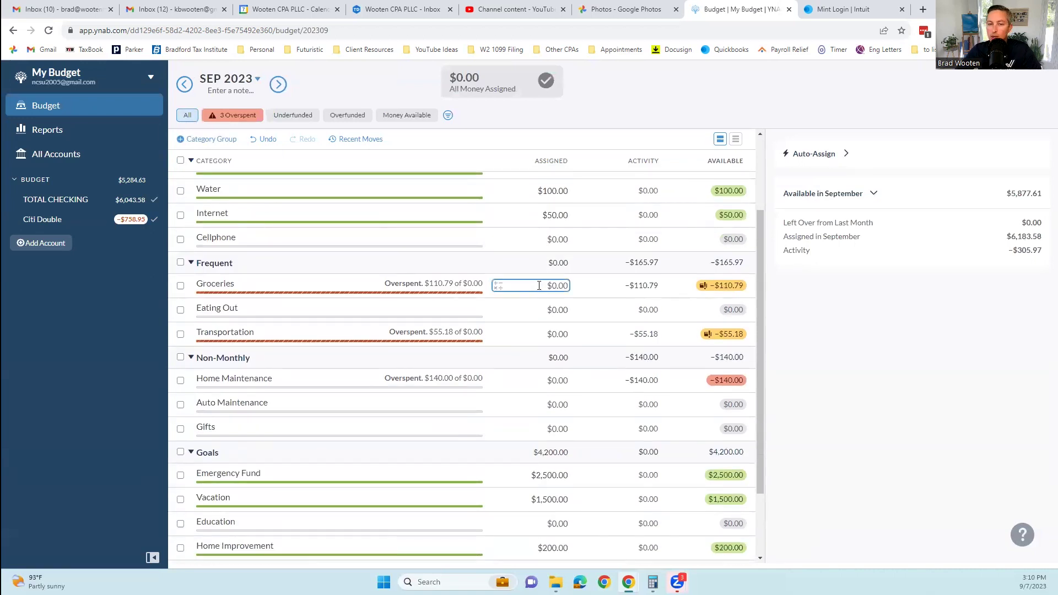
{"action": "left_click", "coordinate": [549, 286]}
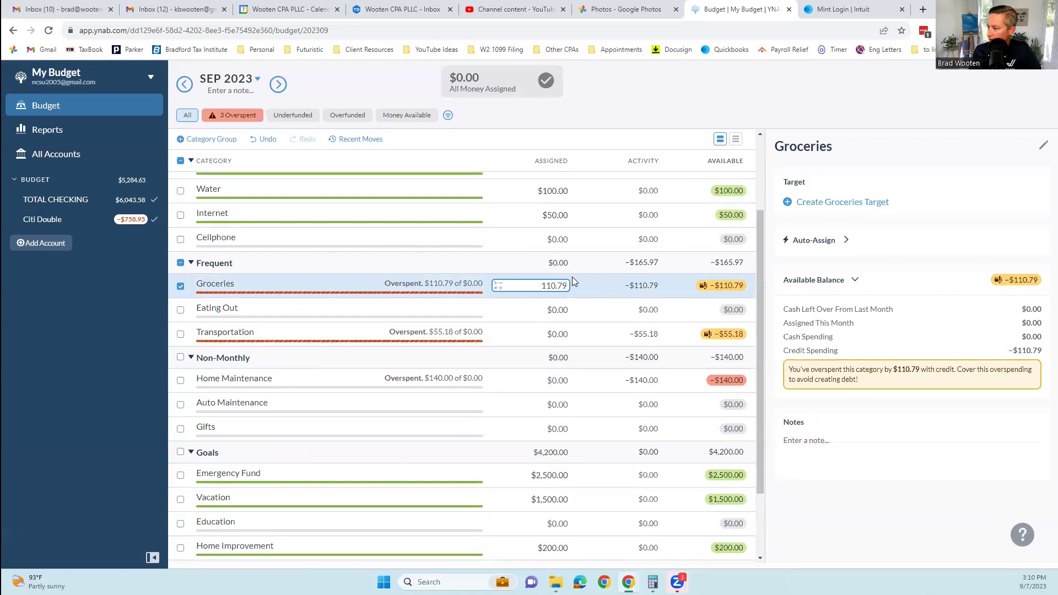
{"action": "key", "text": "Return"}
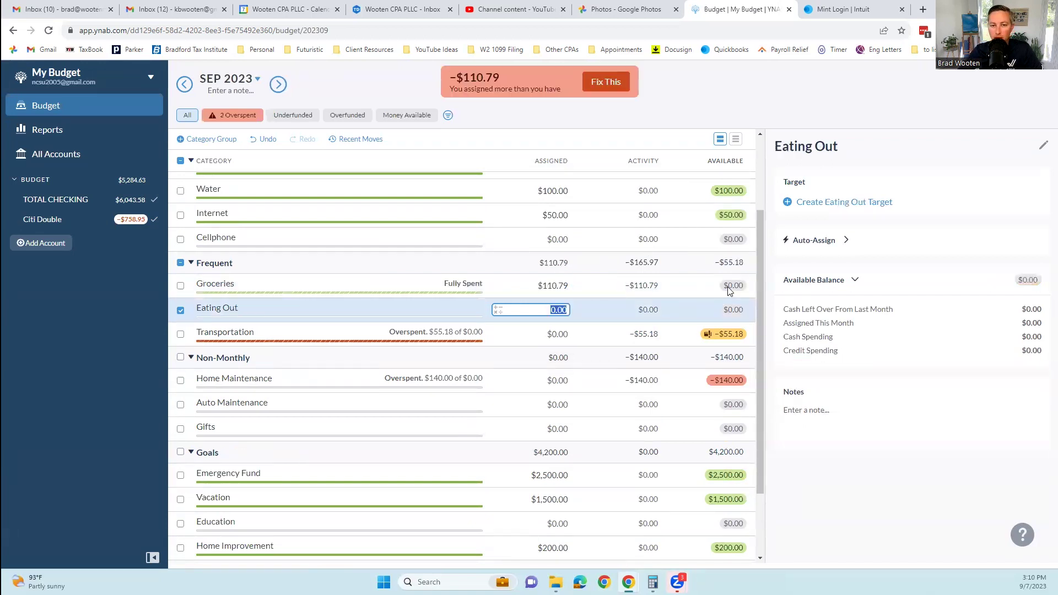
{"action": "left_click", "coordinate": [554, 380]}
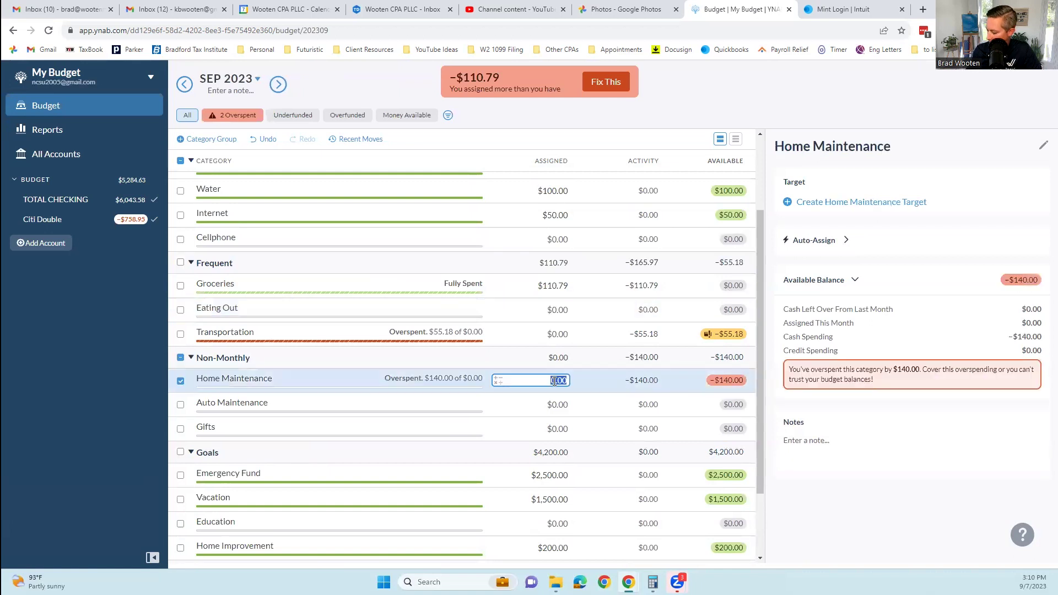
{"action": "type", "text": "140"}
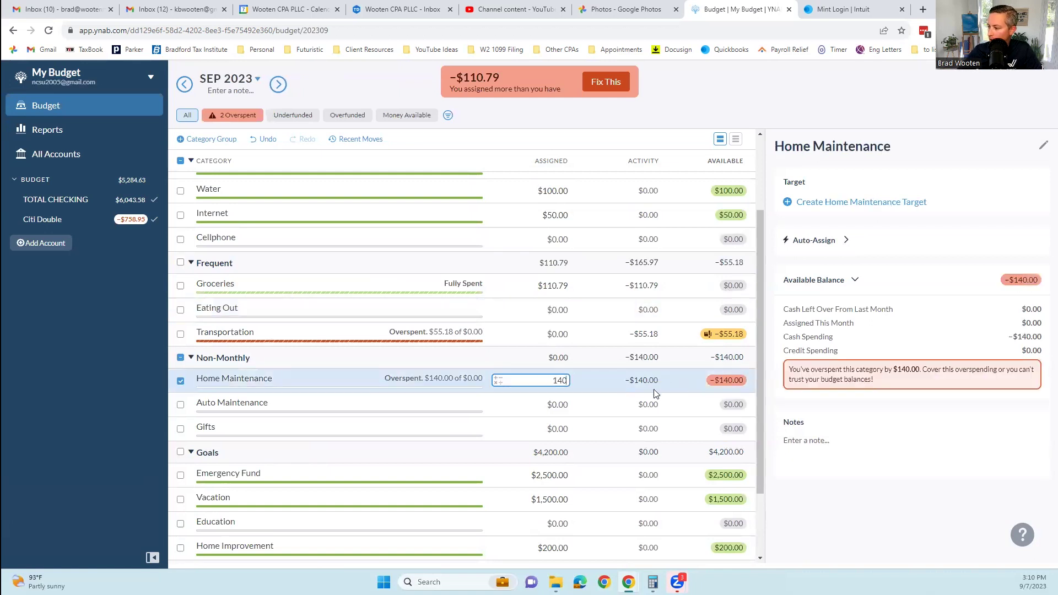
{"action": "left_click", "coordinate": [497, 401]}
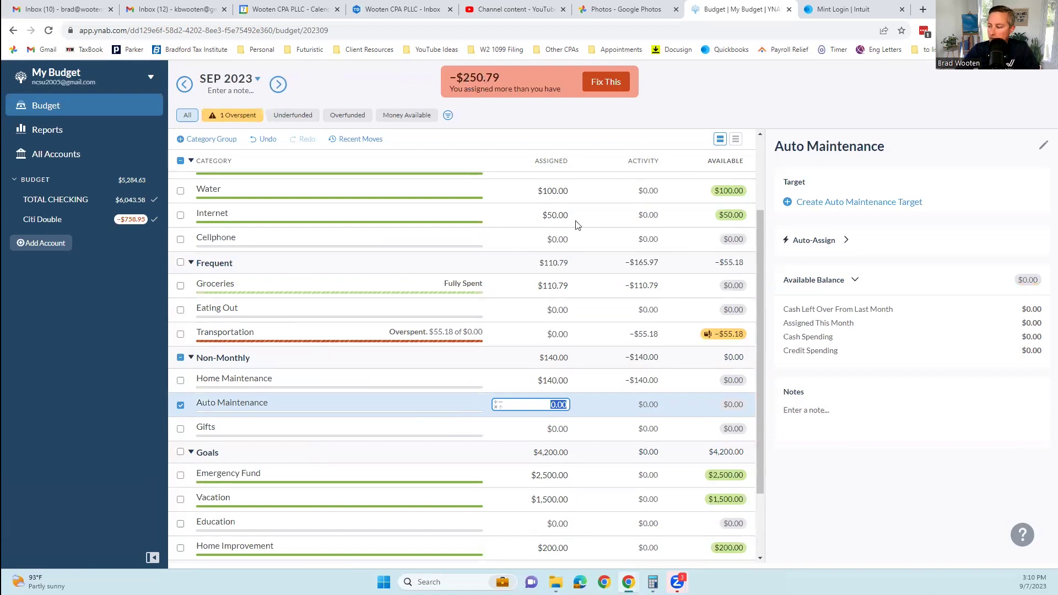
{"action": "scroll", "coordinate": [601, 288], "scroll_direction": "down", "scroll_amount": 2}
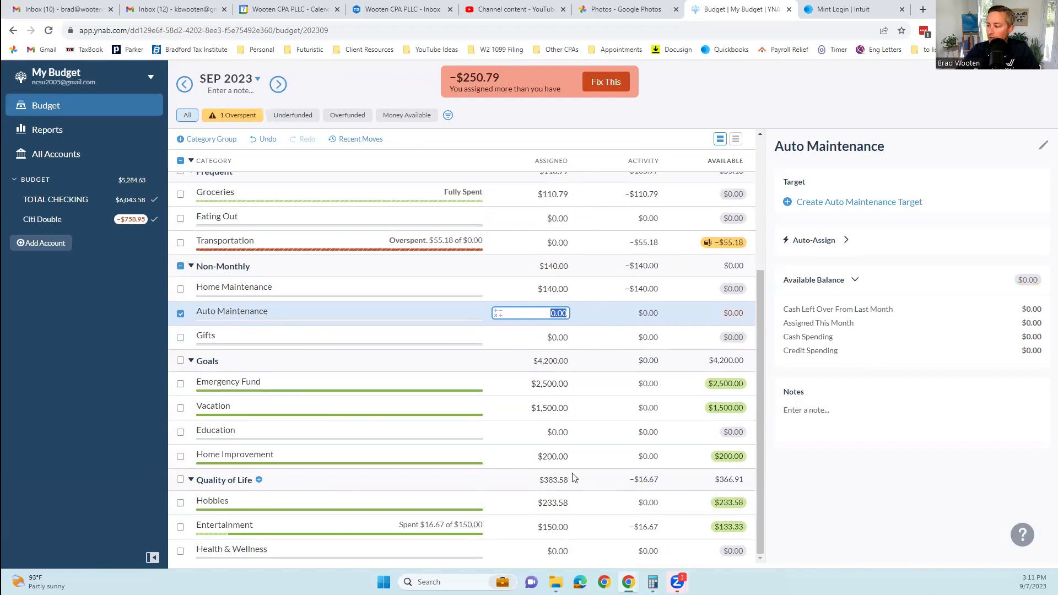
- Subtract 250.79 from Vacation's $1,500.00, leaving $1,249.21 assigned
{"action": "left_click", "coordinate": [542, 408]}
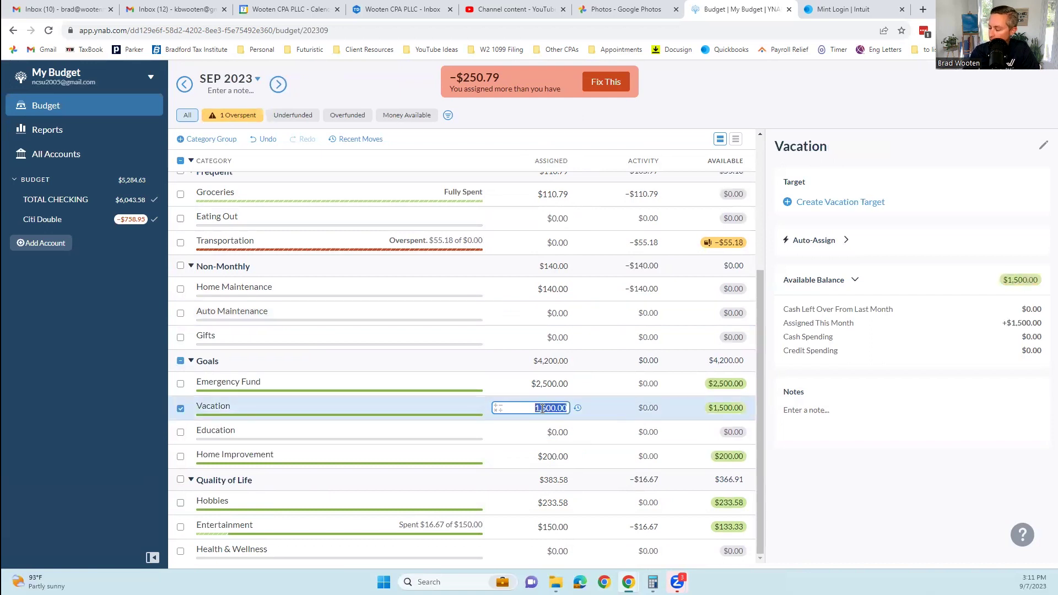
{"action": "key", "text": "End"}
{"action": "type", "text": "-250.79"}
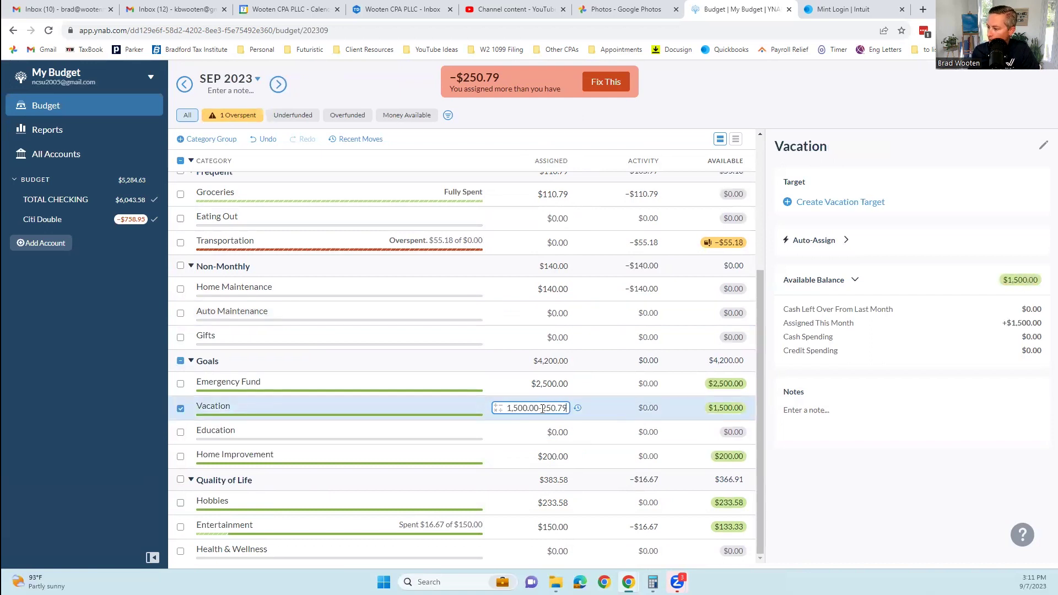
{"action": "key", "text": "Return"}
{"action": "left_click", "coordinate": [542, 409]}
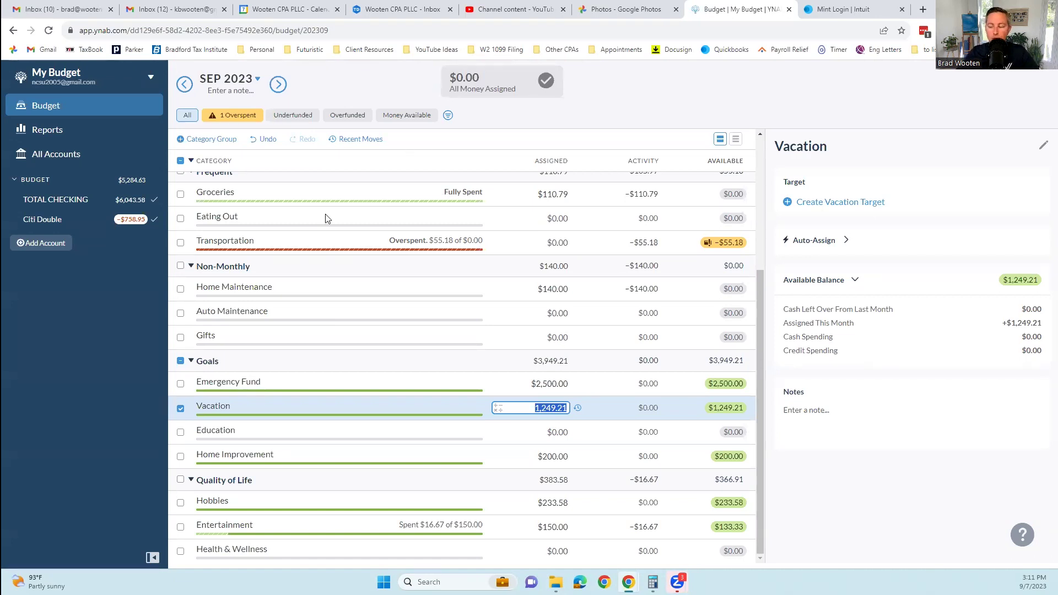
- Check Home Maintenance's assigned amount in the budget
{"action": "scroll", "coordinate": [449, 338], "scroll_direction": "up", "scroll_amount": 3}
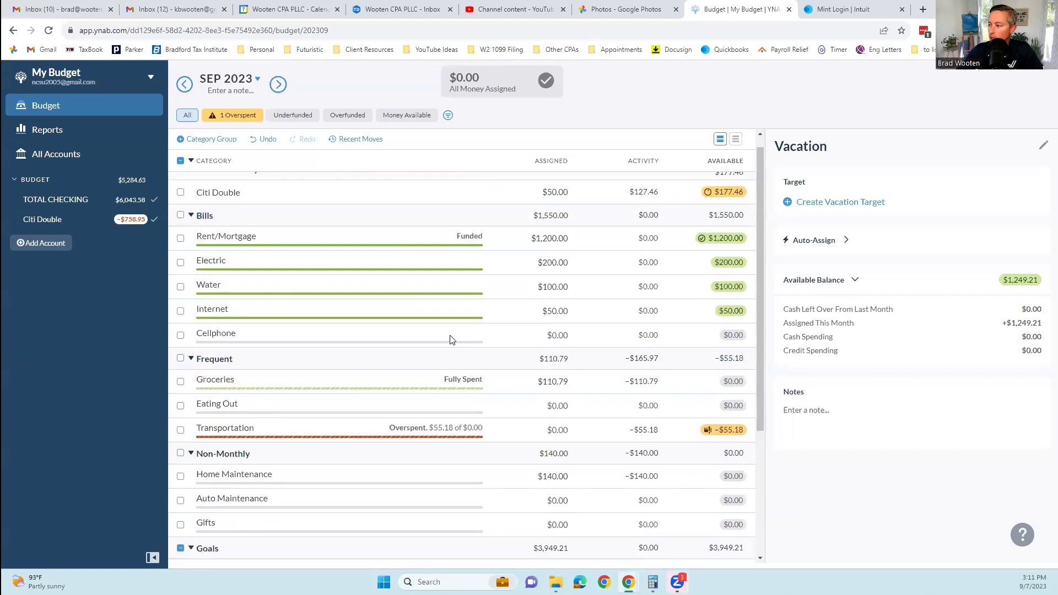
{"action": "scroll", "coordinate": [542, 259], "scroll_direction": "down", "scroll_amount": 1}
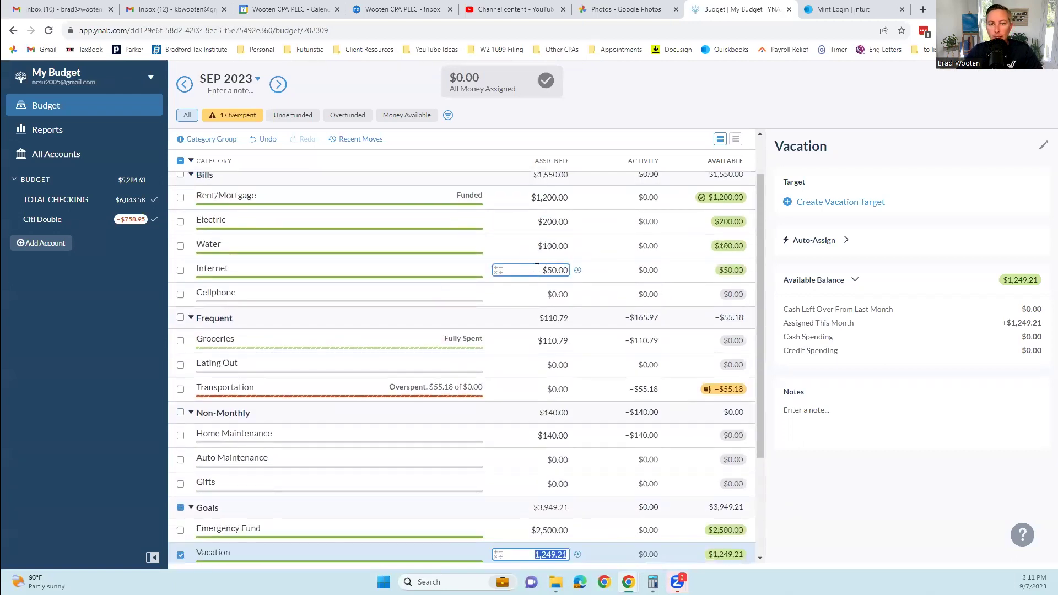
{"action": "scroll", "coordinate": [537, 268], "scroll_direction": "down", "scroll_amount": 2}
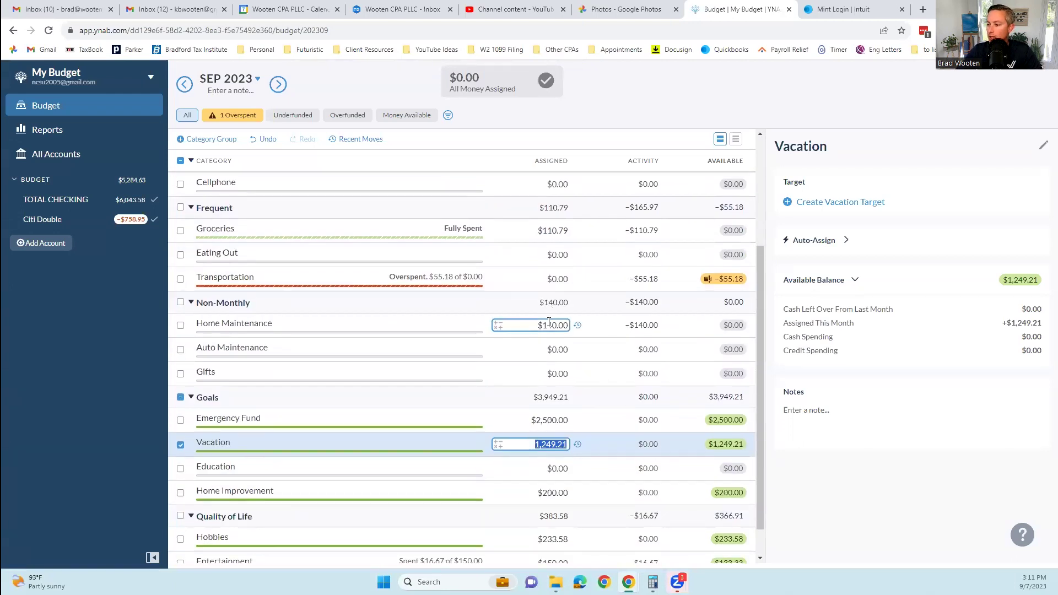
{"action": "left_click", "coordinate": [548, 324]}
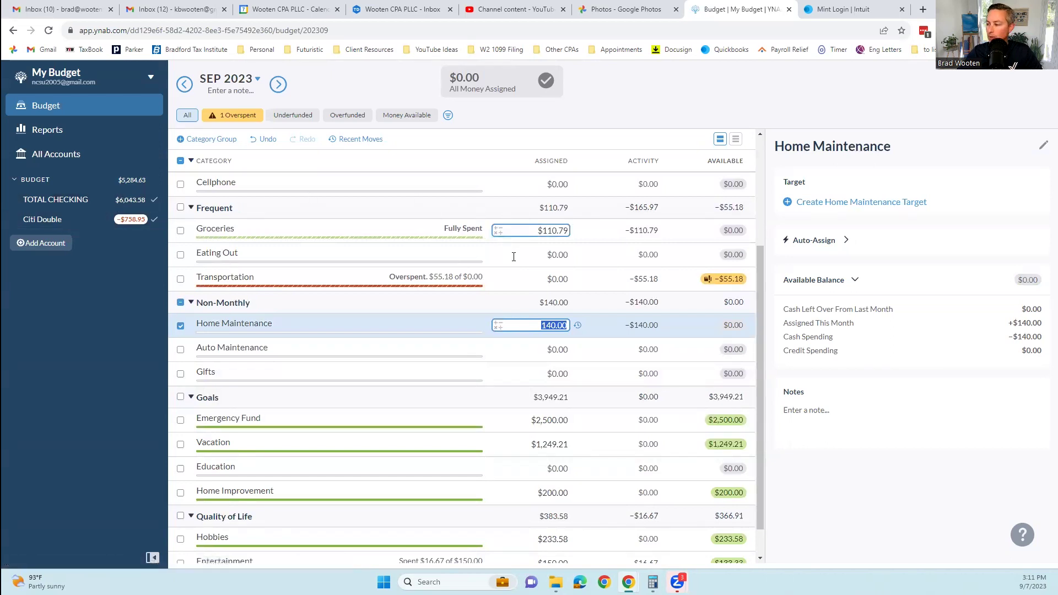
- Show Citi Double's payoff target: $631.49 by March 2024, $50.00 funded
{"action": "scroll", "coordinate": [499, 254], "scroll_direction": "up", "scroll_amount": 3}
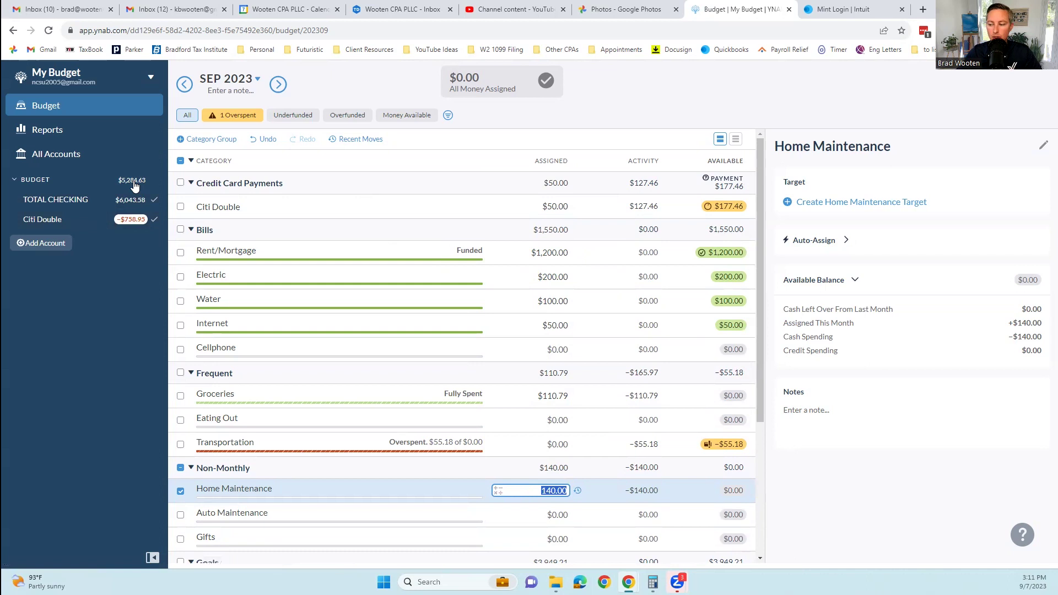
{"action": "left_click", "coordinate": [378, 203]}
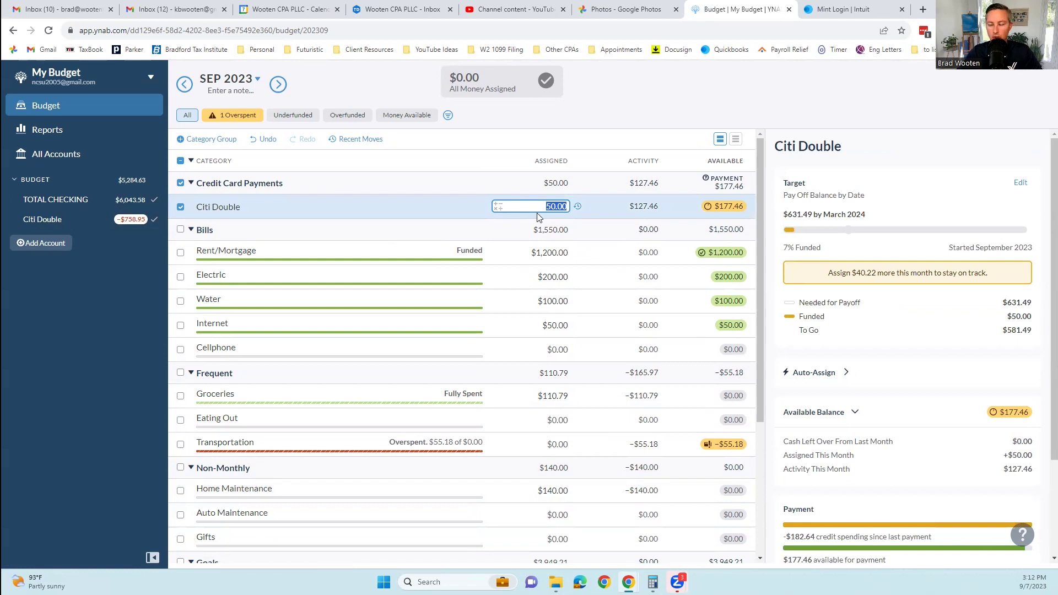
{"action": "left_click", "coordinate": [650, 207]}
- Close the card activity details and return to Citi Double's $50.00 assigned payment
{"action": "left_click", "coordinate": [758, 399]}
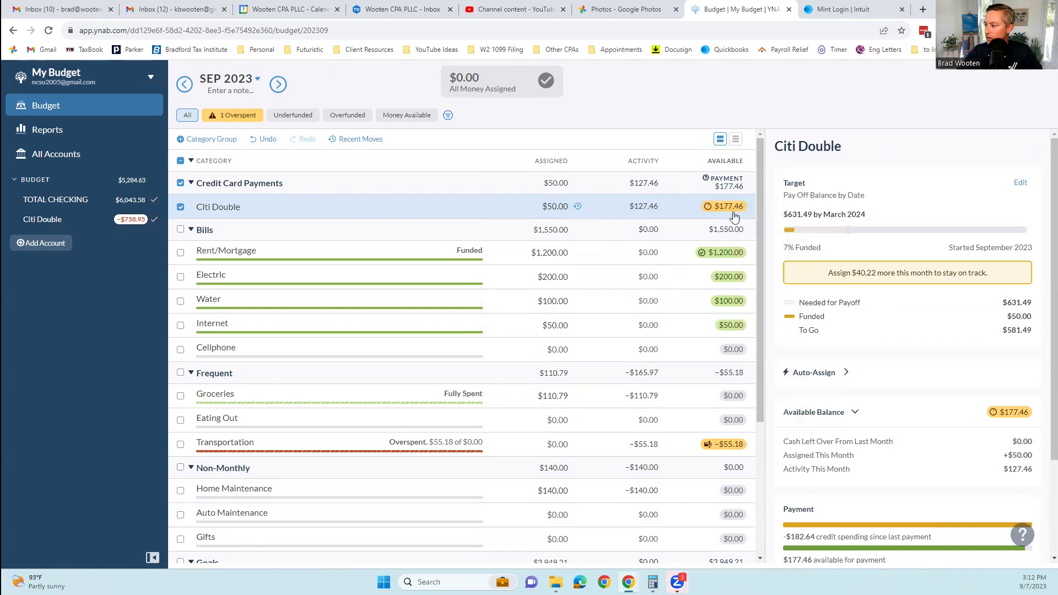
{"action": "left_click", "coordinate": [271, 208]}
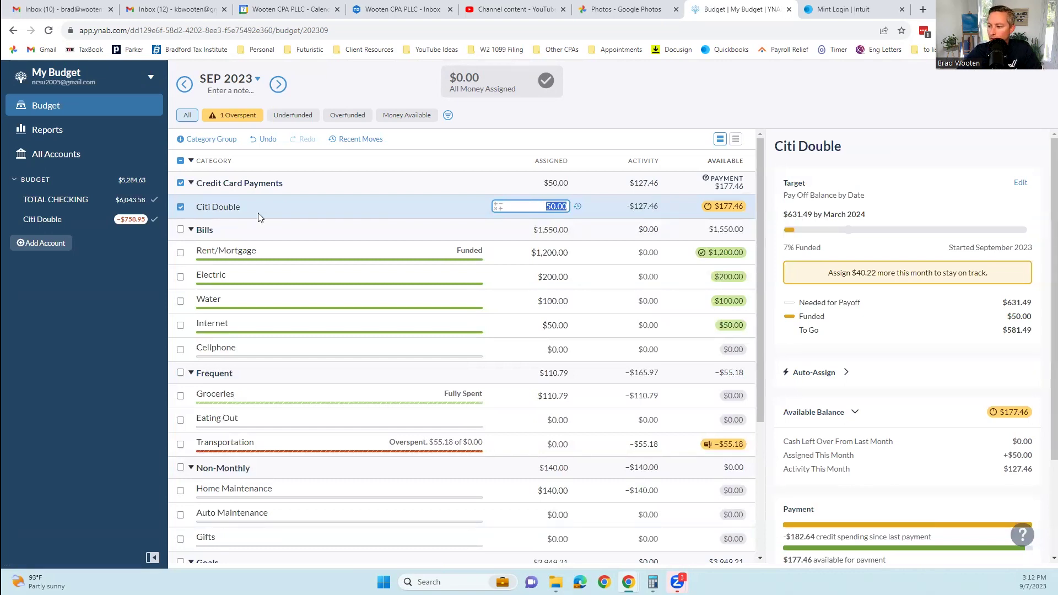
- Open the Income v Expense report via the TOTAL CHECKING register and Reports
{"action": "left_click", "coordinate": [74, 200]}
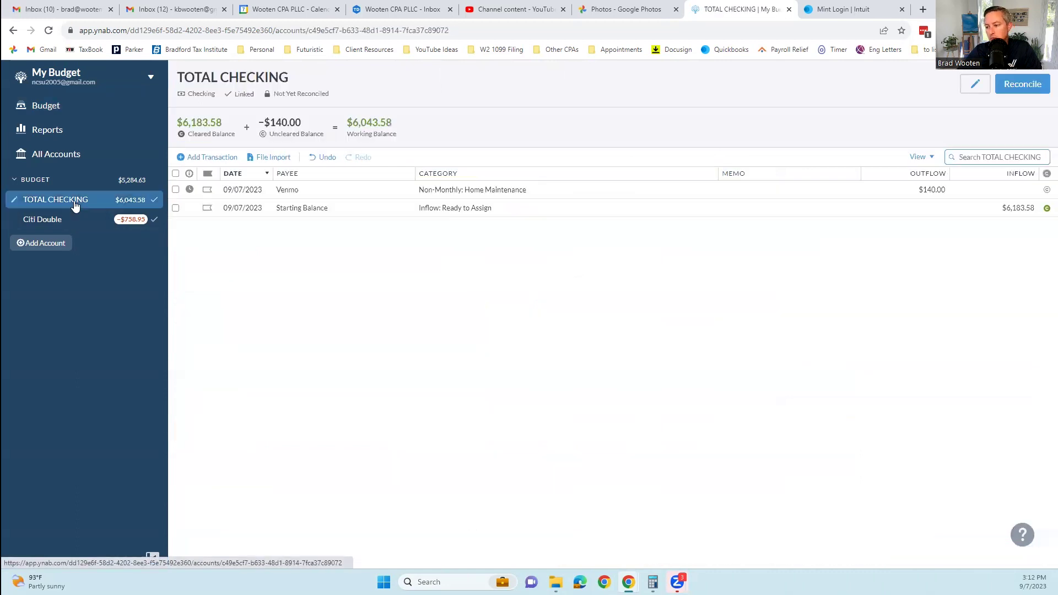
{"action": "left_click", "coordinate": [47, 130]}
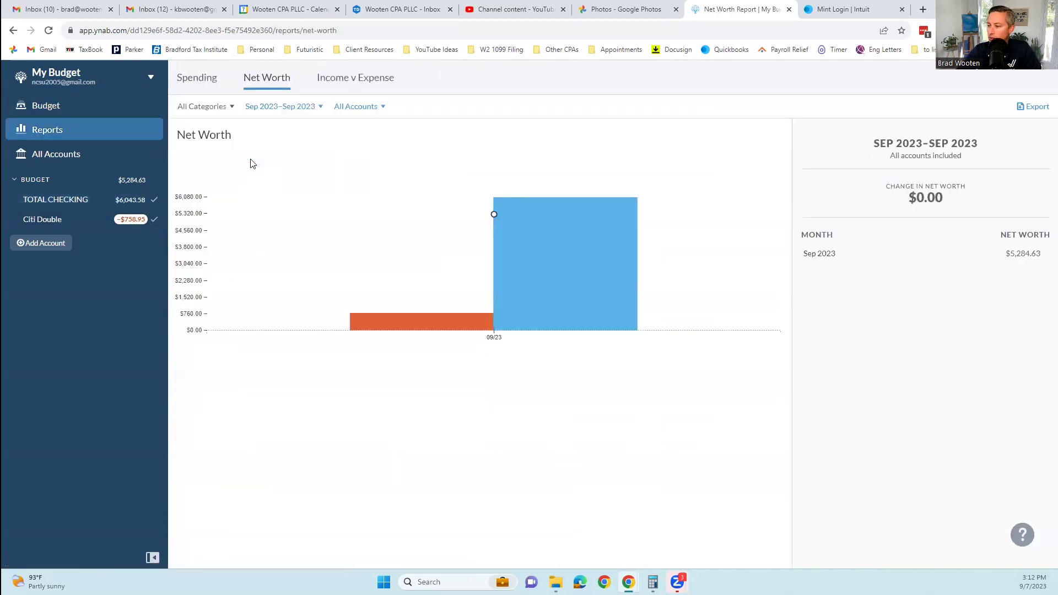
{"action": "left_click", "coordinate": [348, 80]}
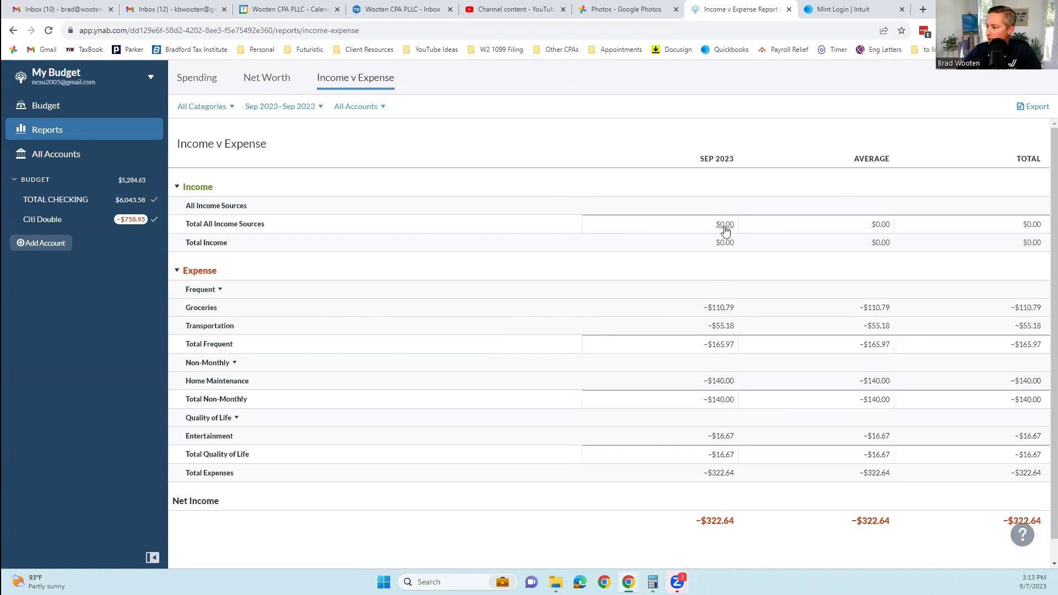
- Review September transaction lists for Groceries, Transportation and Home Maintenance
{"action": "left_click", "coordinate": [719, 307]}
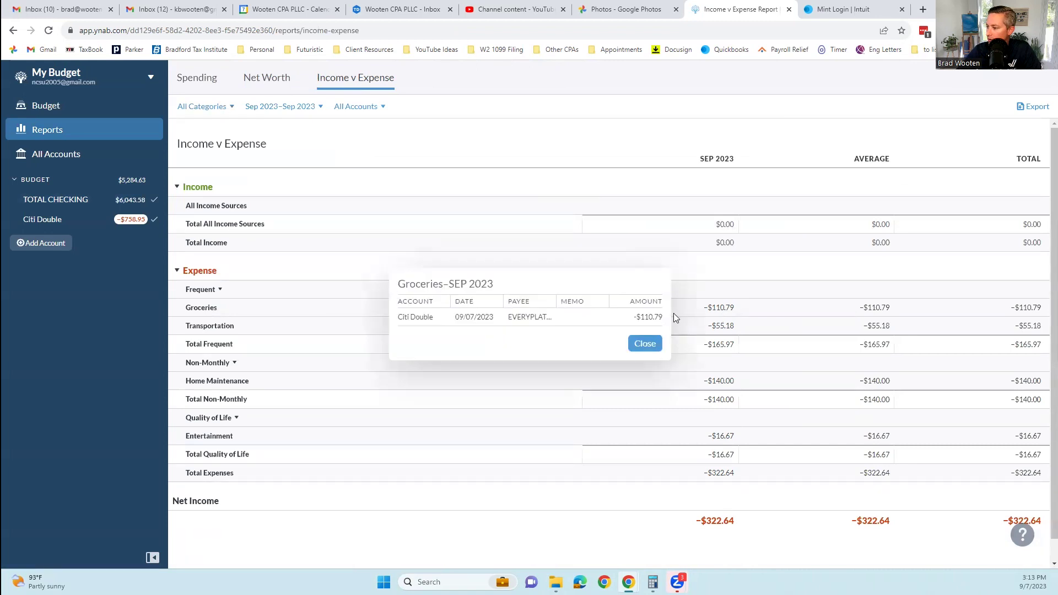
{"action": "left_click", "coordinate": [644, 343]}
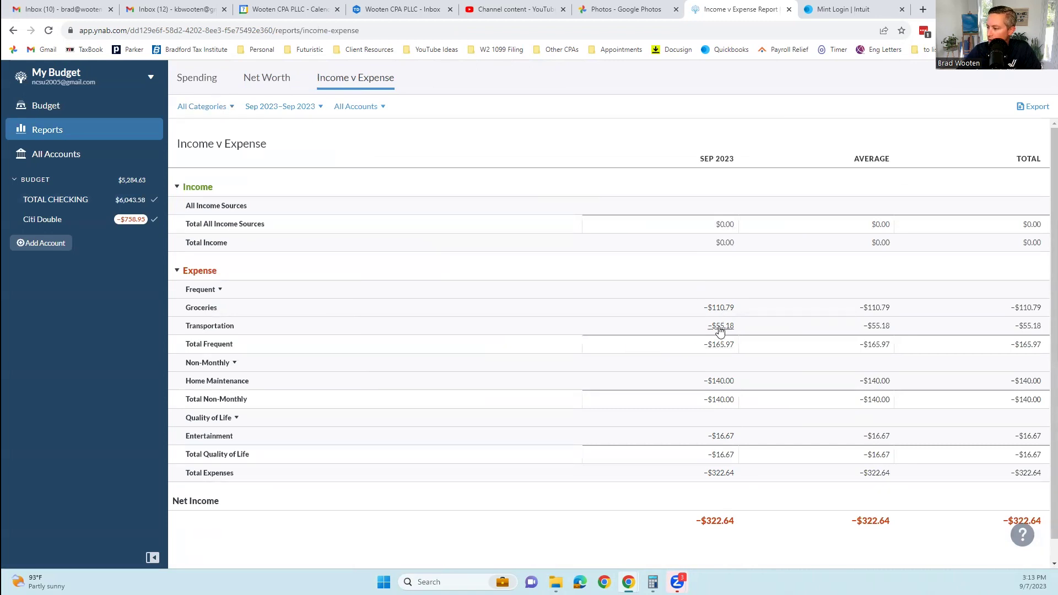
{"action": "left_click", "coordinate": [720, 326]}
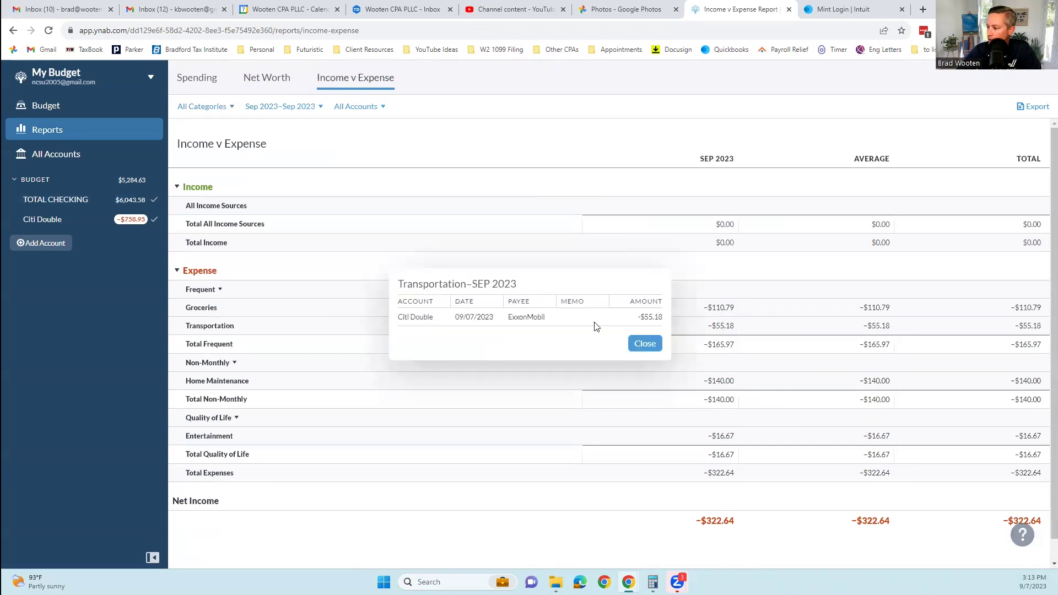
{"action": "left_click", "coordinate": [675, 366]}
{"action": "left_click", "coordinate": [719, 381]}
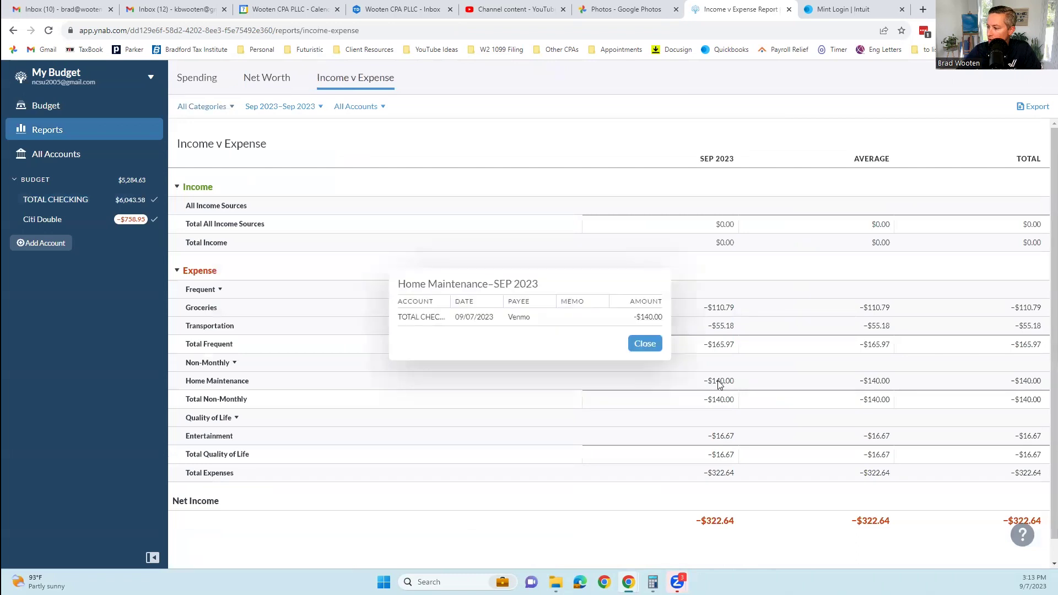
{"action": "left_click", "coordinate": [698, 427]}
- Review Entertainment and total expense lists, then open Groceries' -$110.79 EVERYPLATE charge
{"action": "left_click", "coordinate": [724, 437]}
{"action": "left_click", "coordinate": [642, 345]}
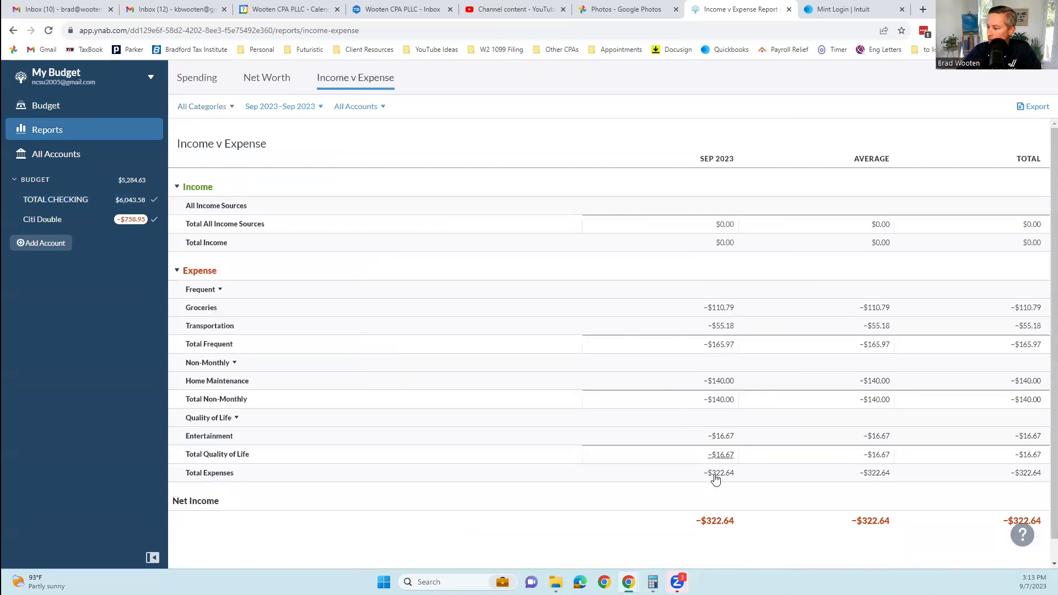
{"action": "left_click", "coordinate": [717, 473]}
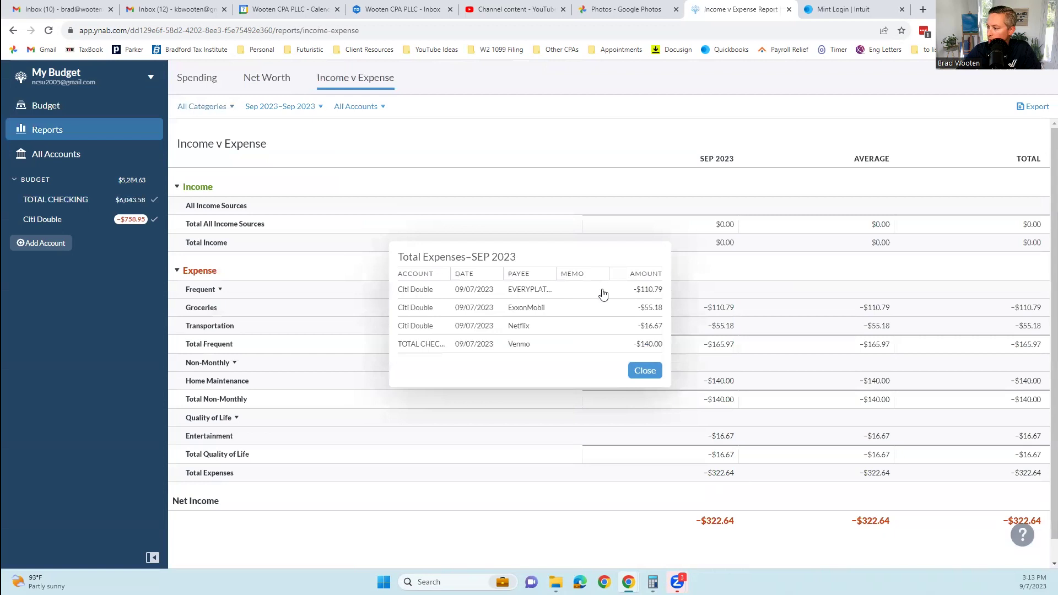
{"action": "left_click", "coordinate": [643, 370]}
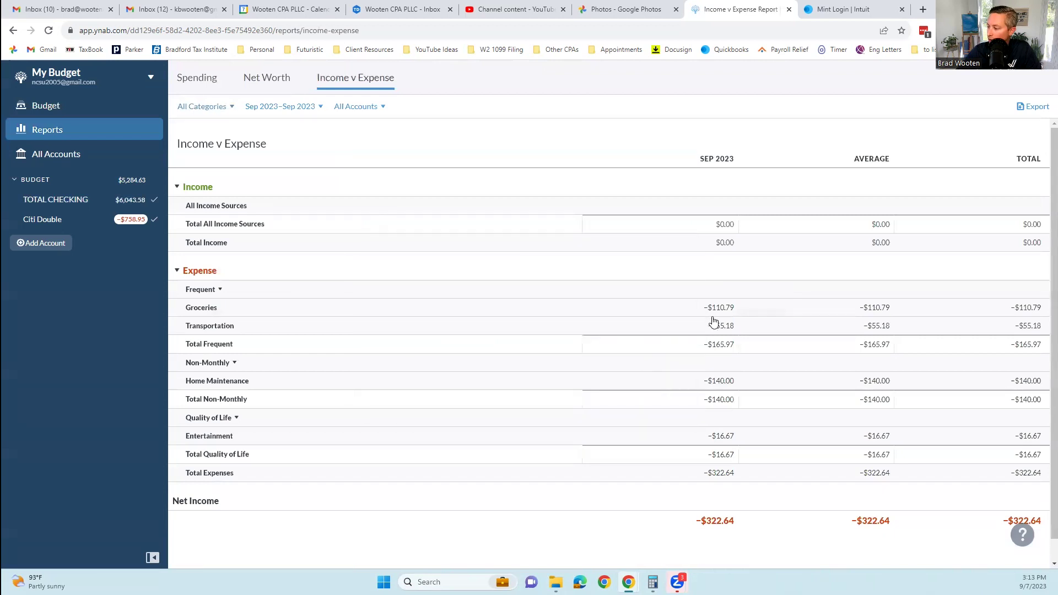
{"action": "left_click", "coordinate": [713, 312]}
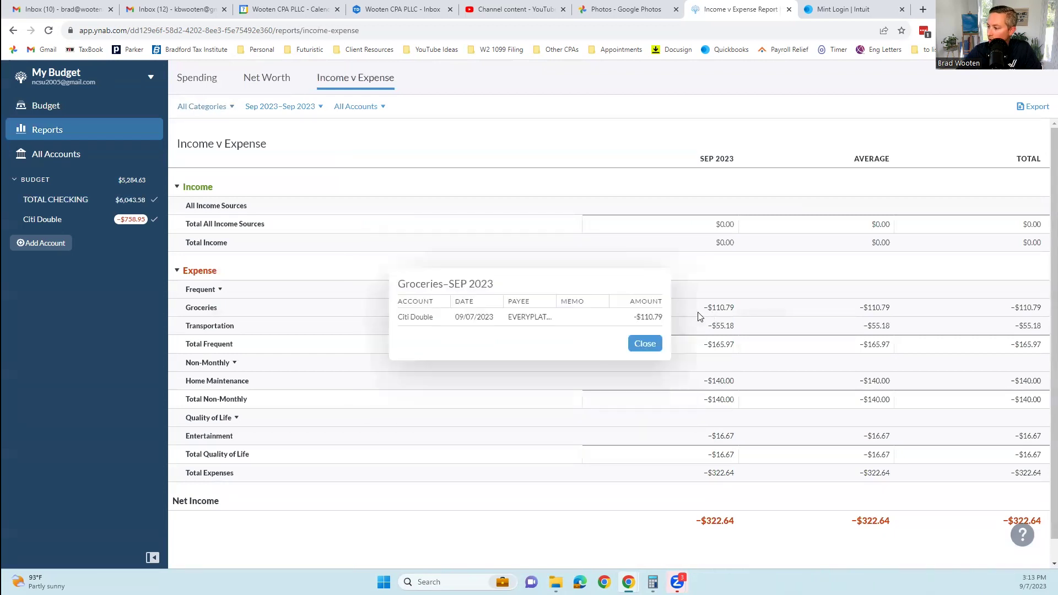
{"action": "left_click", "coordinate": [524, 319]}
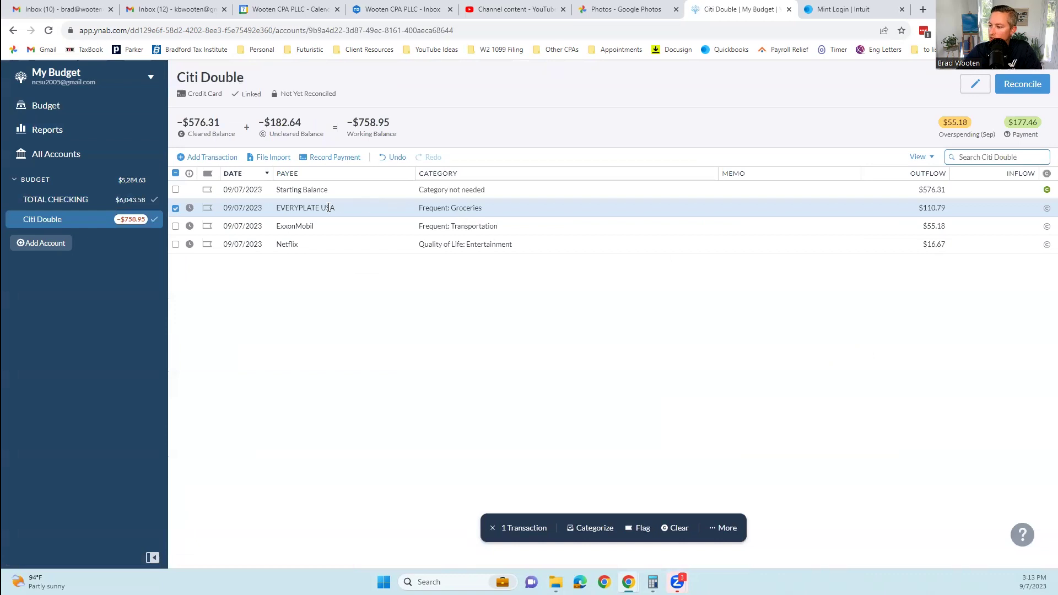
- Inspect the EVERYPLATE USA transaction's payee and category choices without changing them
{"action": "left_click", "coordinate": [393, 208]}
{"action": "left_click", "coordinate": [508, 214]}
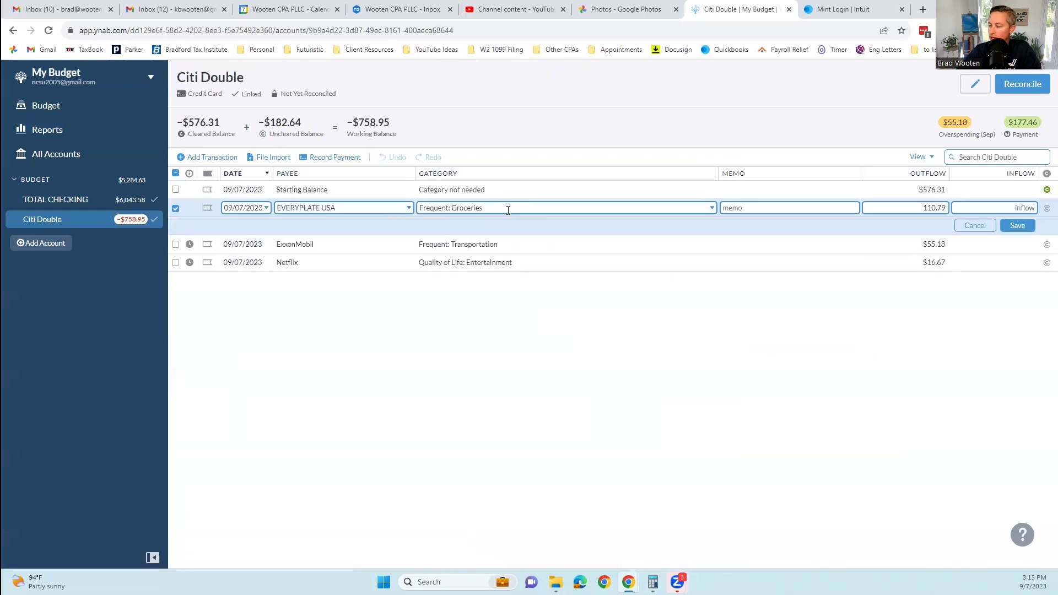
{"action": "left_click", "coordinate": [508, 210]}
{"action": "left_click", "coordinate": [161, 174]}
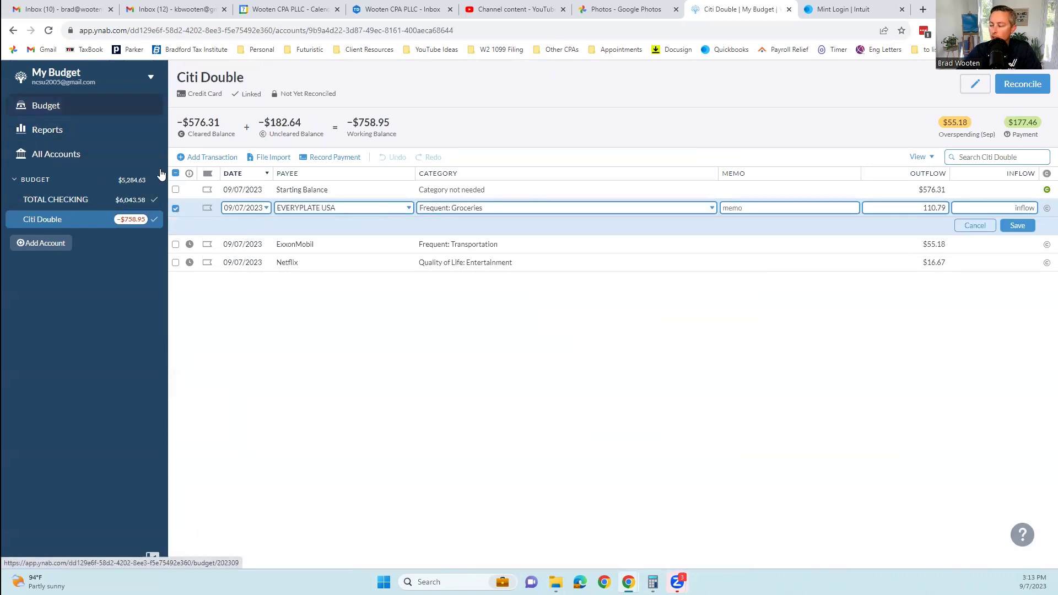
{"action": "left_click", "coordinate": [161, 174]}
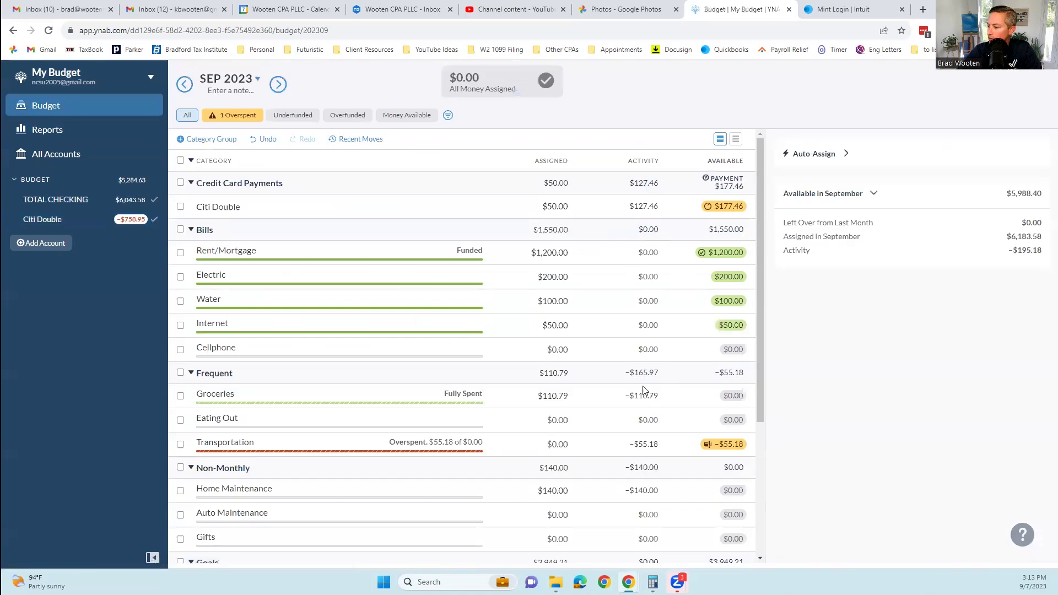
- Trace Groceries' EVERYPLATE charge, then return to the September 2023 budget
{"action": "left_click", "coordinate": [642, 395]}
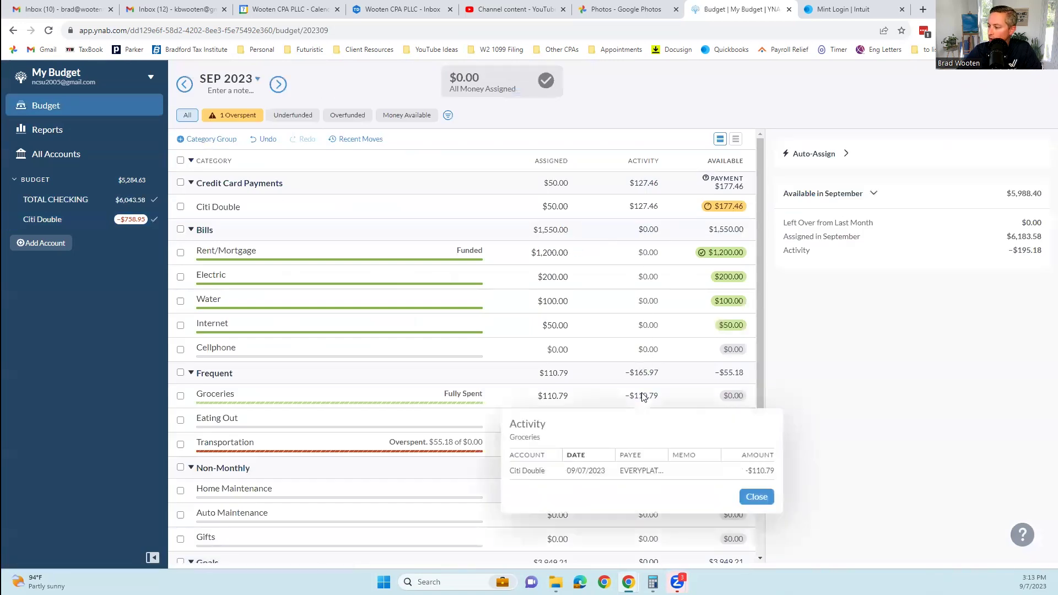
{"action": "left_click", "coordinate": [636, 472]}
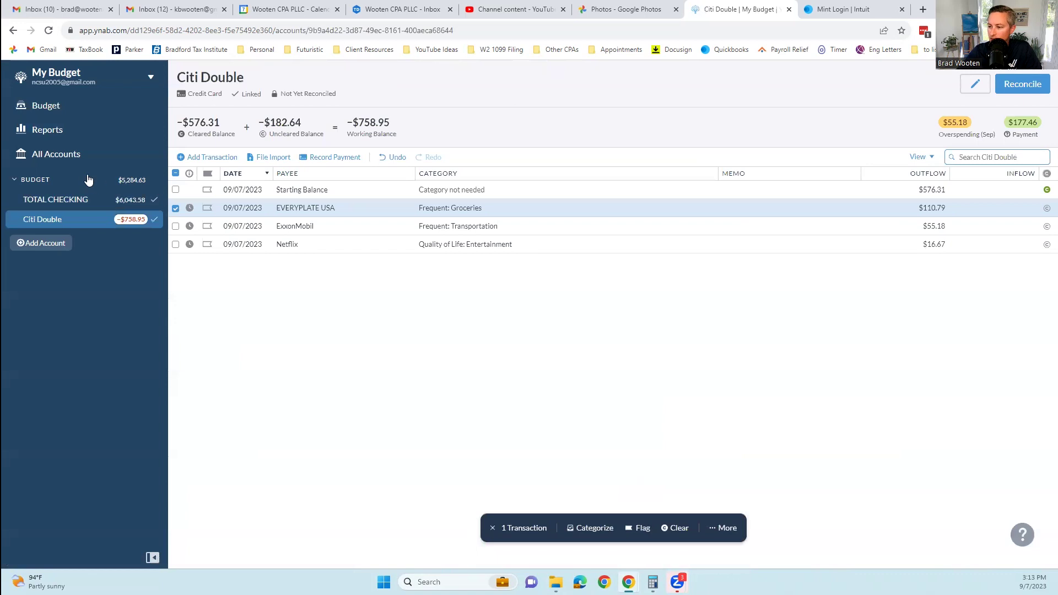
{"action": "left_click", "coordinate": [52, 130]}
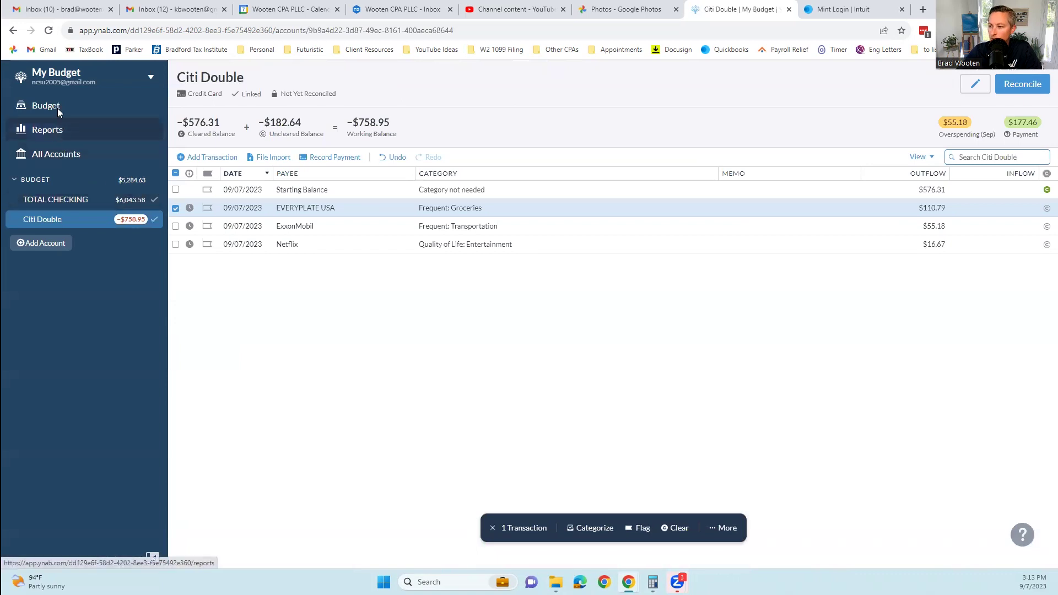
{"action": "left_click", "coordinate": [58, 107]}
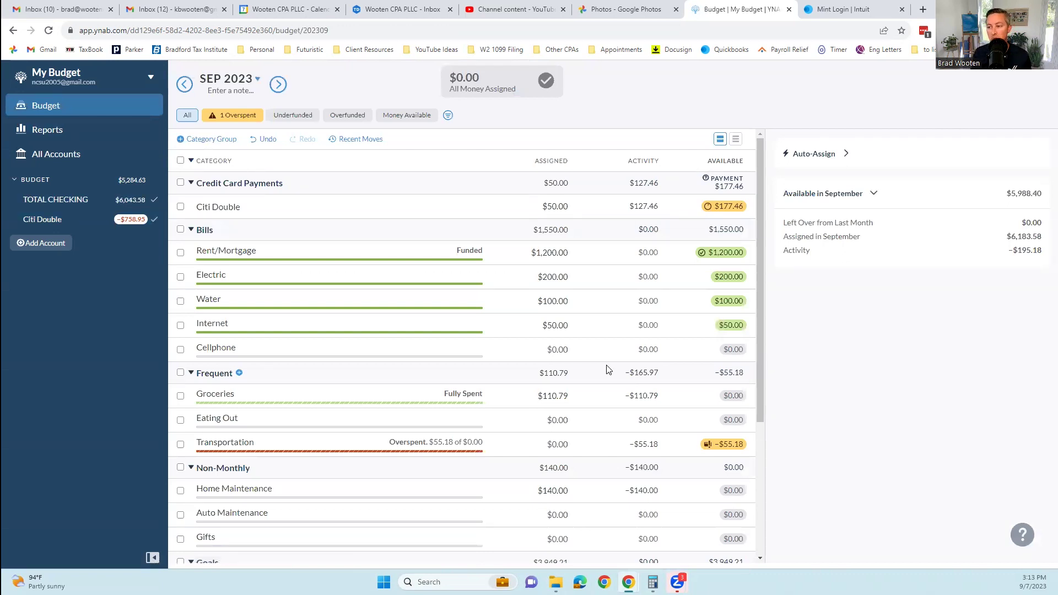
{"action": "left_click", "coordinate": [25, 243]}
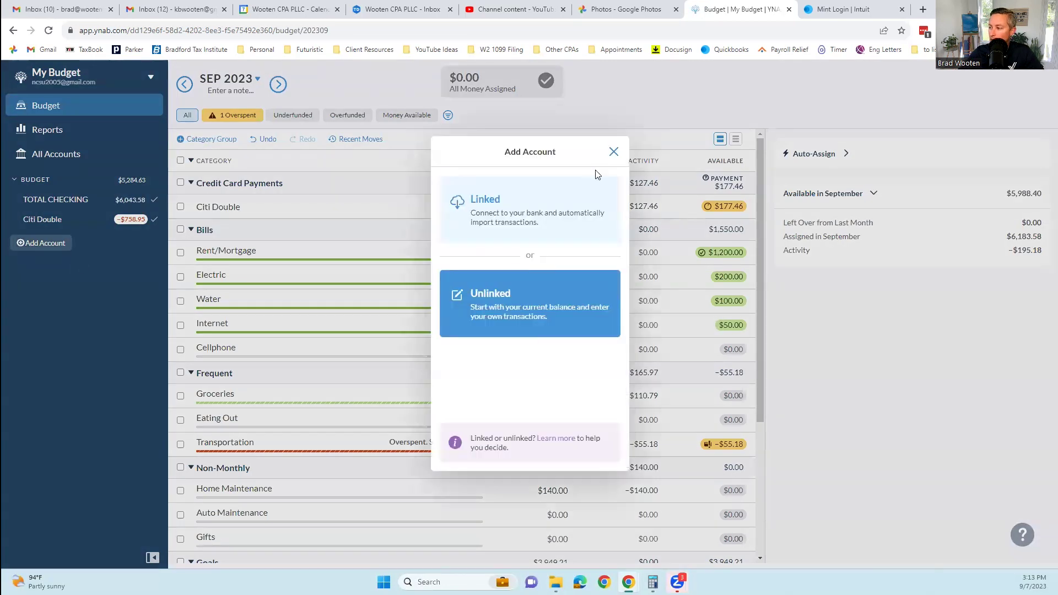
{"action": "left_click", "coordinate": [614, 152]}
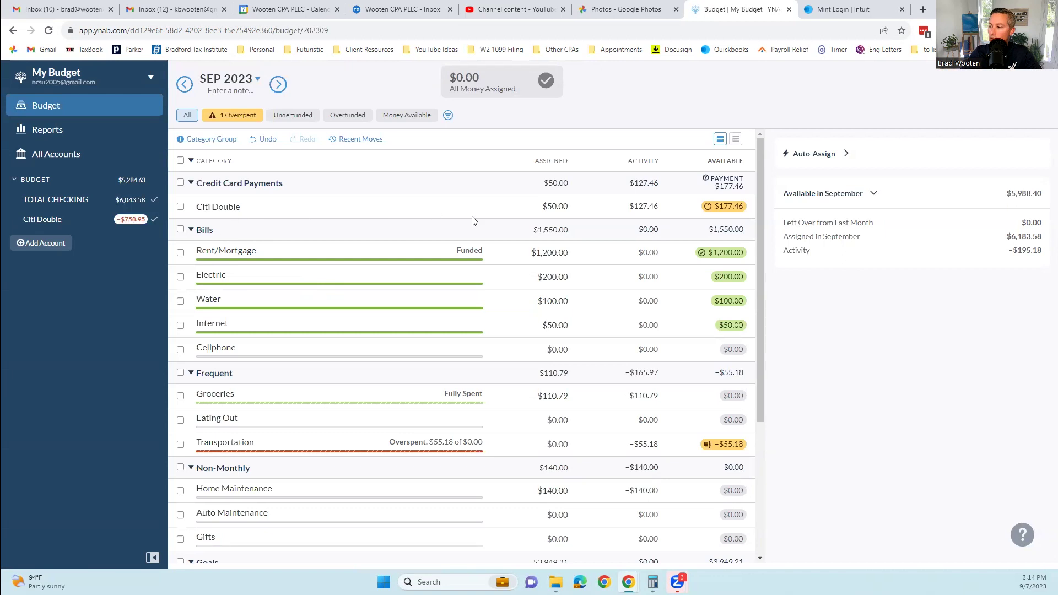
{"action": "left_click", "coordinate": [554, 204]}
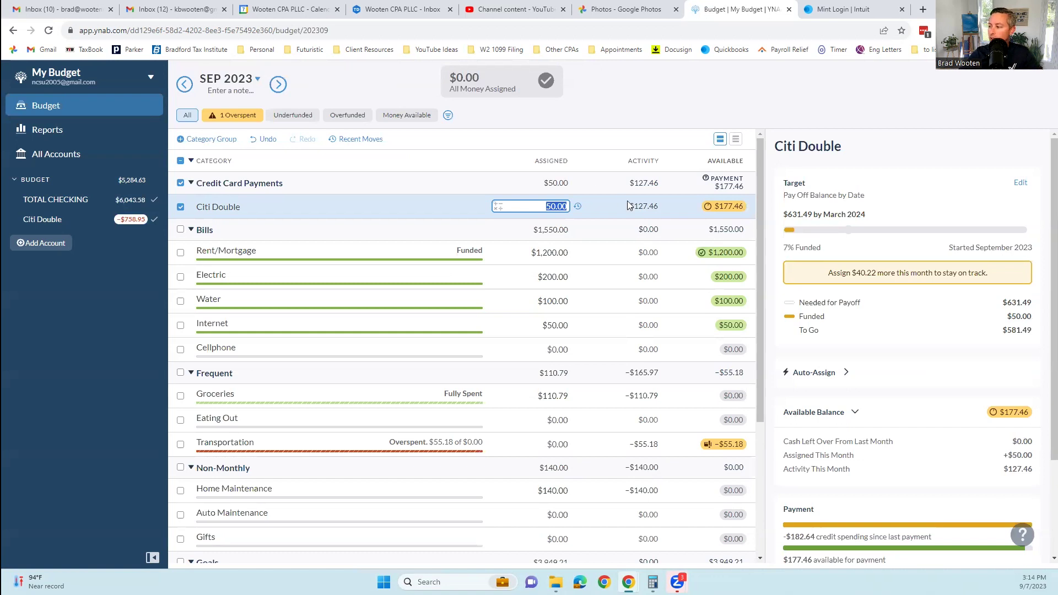
- Review Citi Double and Groceries activity details, then open the TOTAL CHECKING register
{"action": "left_click", "coordinate": [643, 208]}
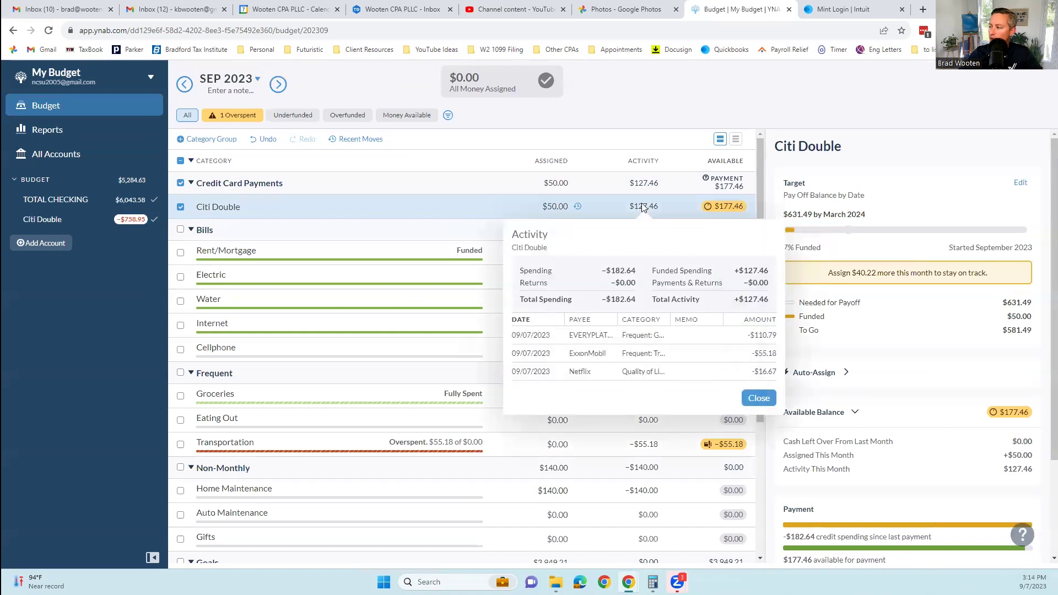
{"action": "left_click", "coordinate": [644, 207]}
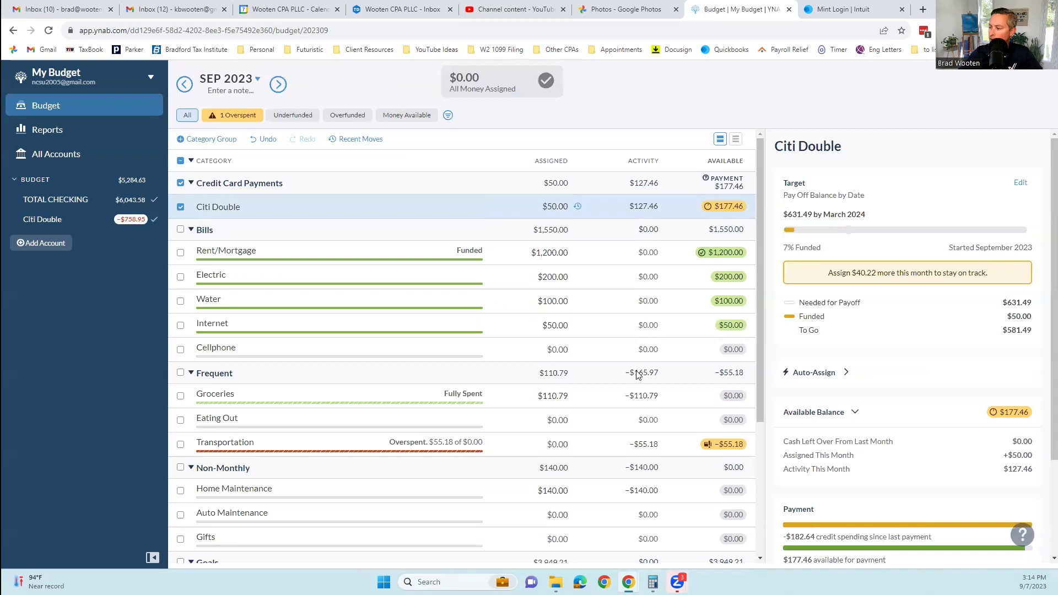
{"action": "left_click", "coordinate": [642, 397]}
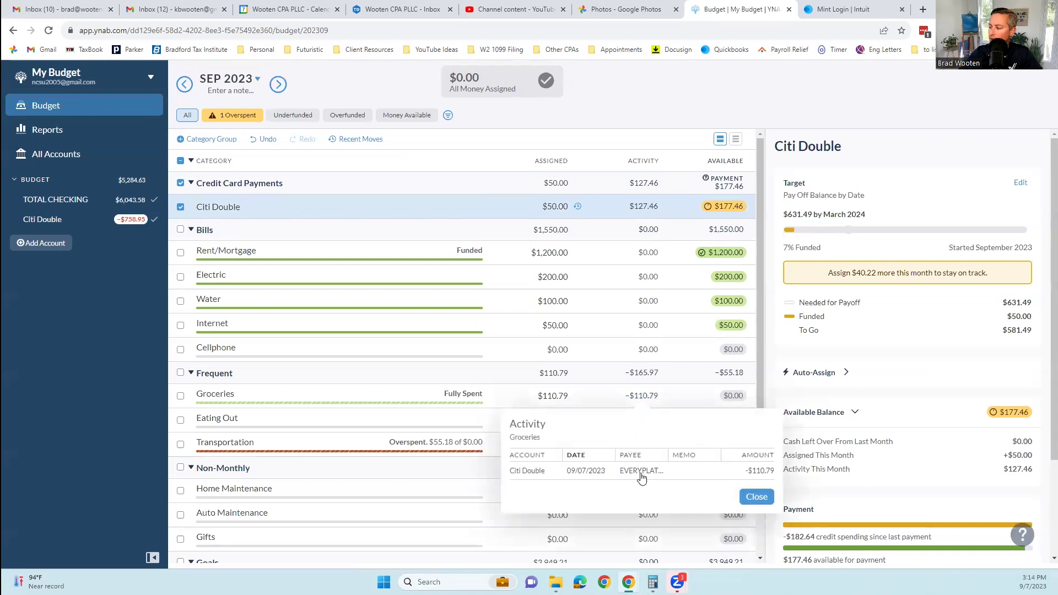
{"action": "left_click", "coordinate": [643, 209]}
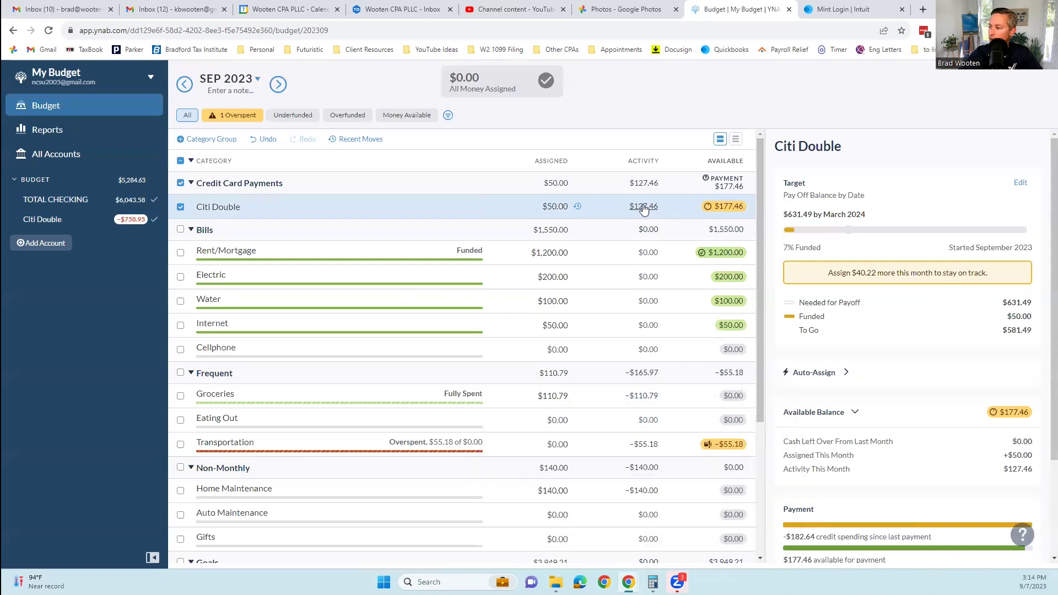
{"action": "left_click", "coordinate": [643, 207]}
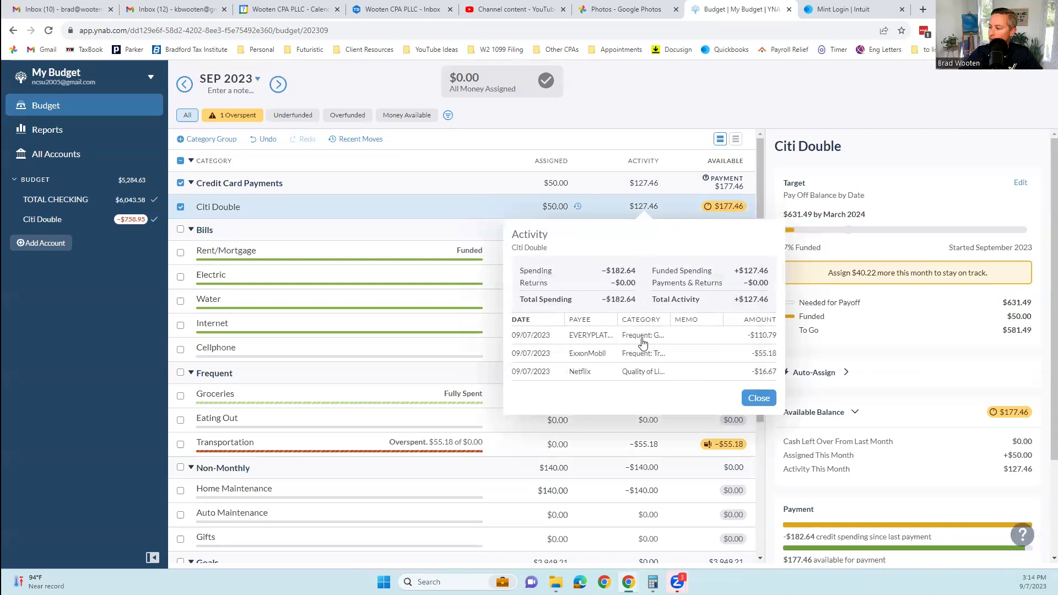
{"action": "left_click", "coordinate": [750, 399]}
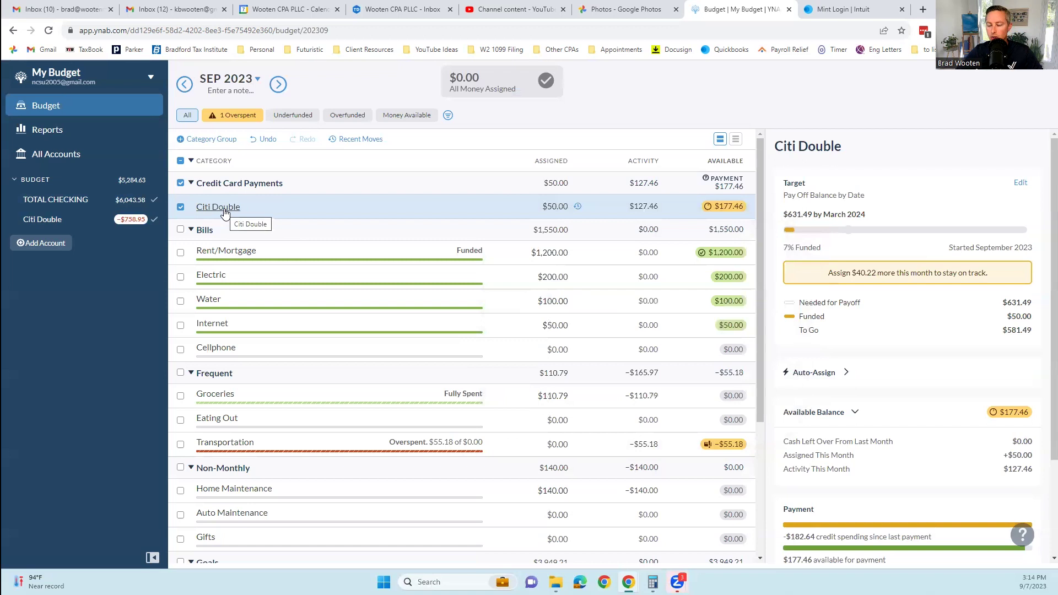
{"action": "left_click", "coordinate": [63, 206]}
- Record a $50 outflow from TOTAL CHECKING to Citi Double as a card payment
{"action": "left_click", "coordinate": [224, 158]}
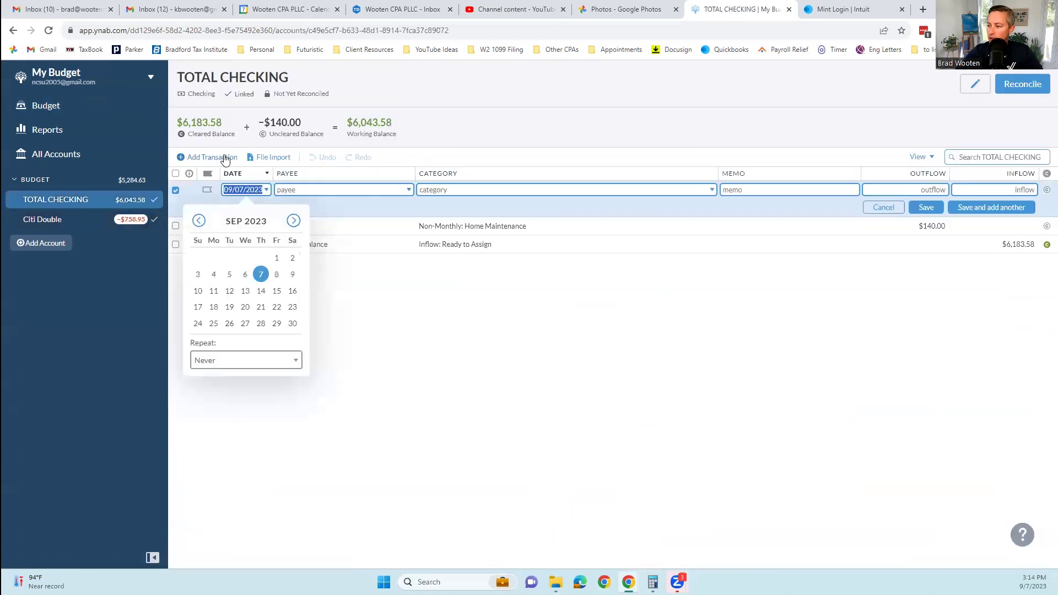
{"action": "left_click", "coordinate": [301, 189]}
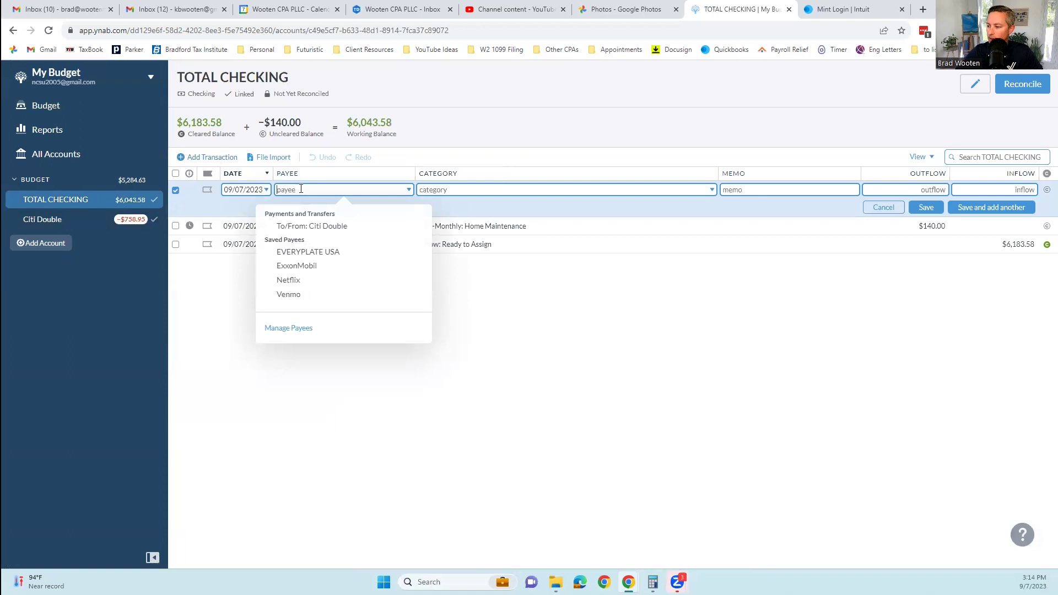
{"action": "left_click", "coordinate": [309, 226]}
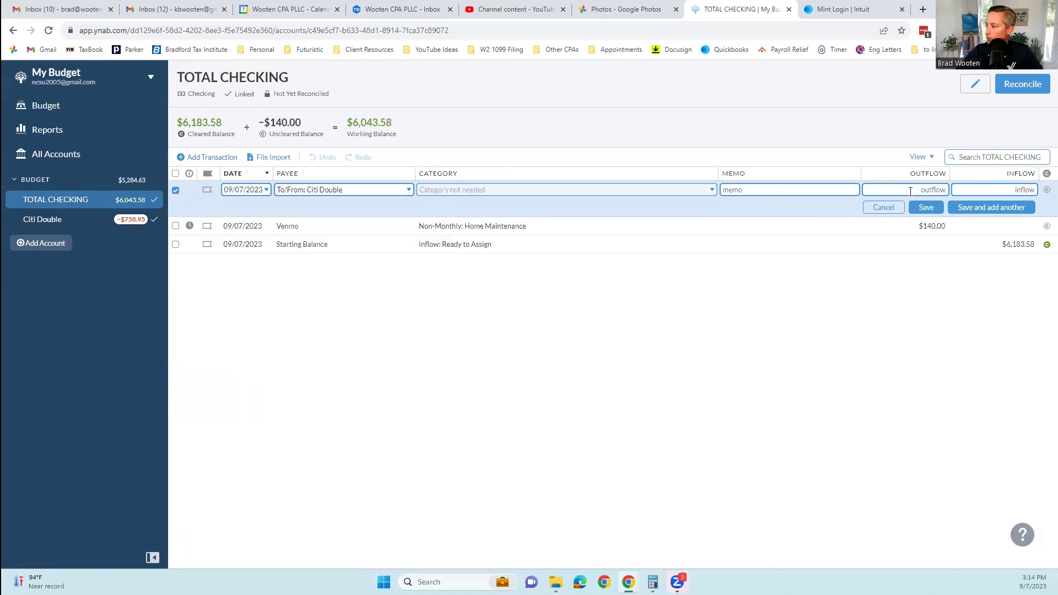
{"action": "type", "text": "50"}
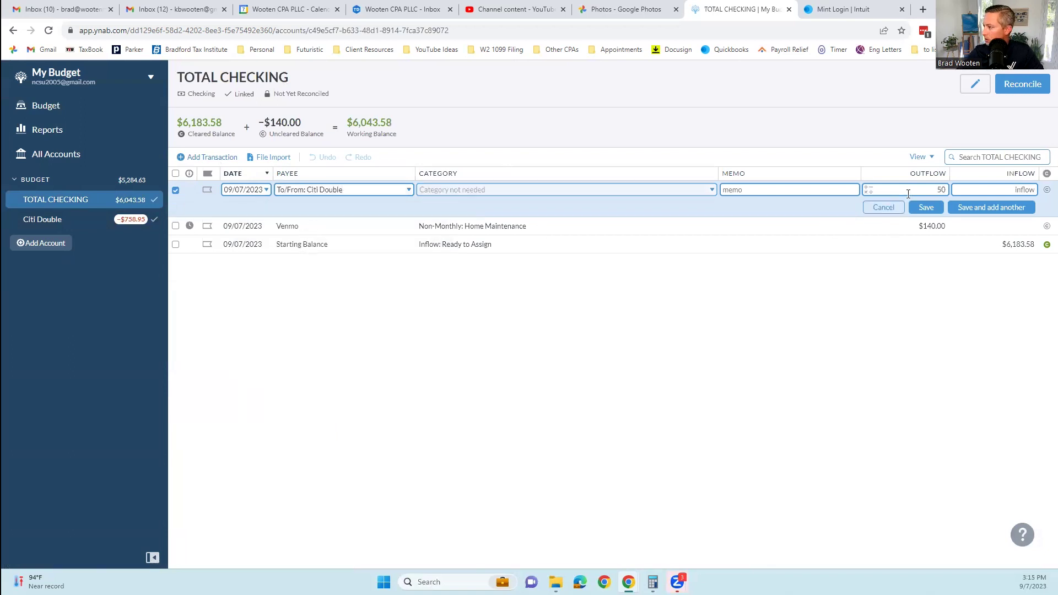
{"action": "left_click", "coordinate": [925, 208]}
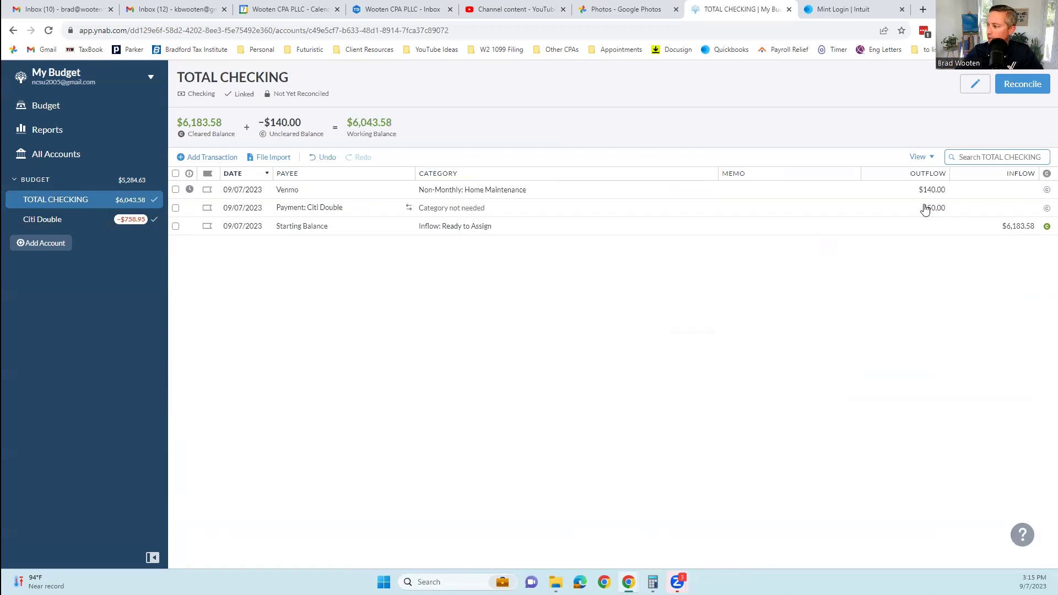
- Verify the payment in the Citi Double account, then return to the September budget
{"action": "left_click", "coordinate": [330, 208]}
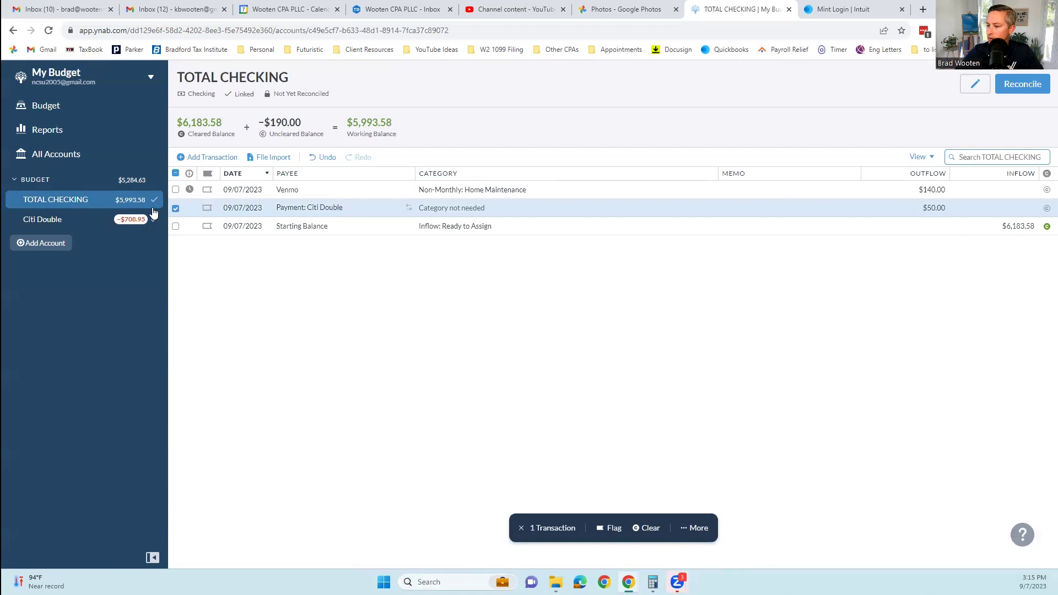
{"action": "left_click", "coordinate": [54, 219]}
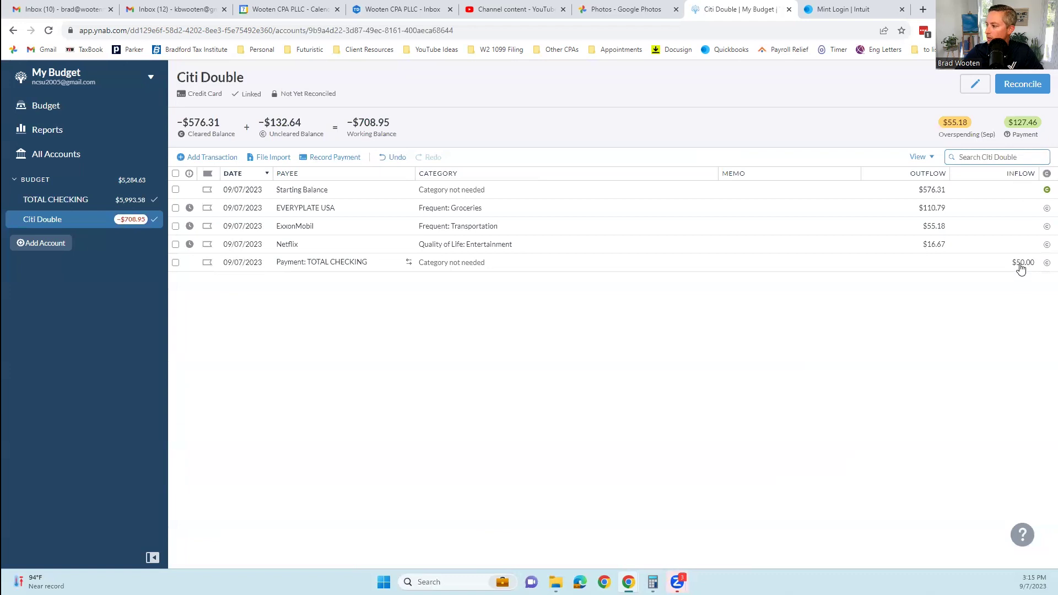
{"action": "left_click", "coordinate": [52, 199]}
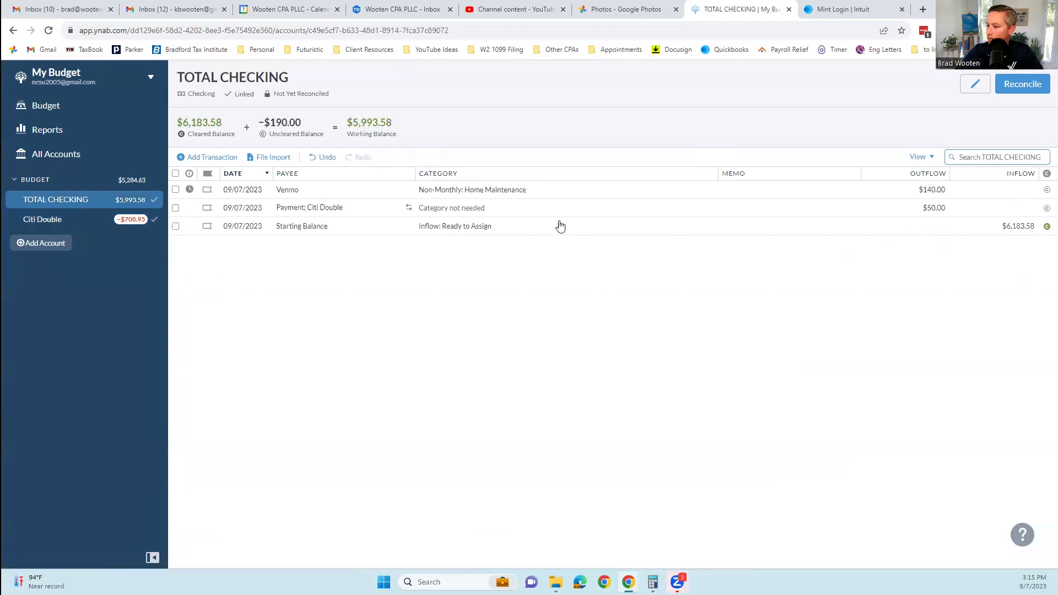
{"action": "left_click", "coordinate": [47, 107]}
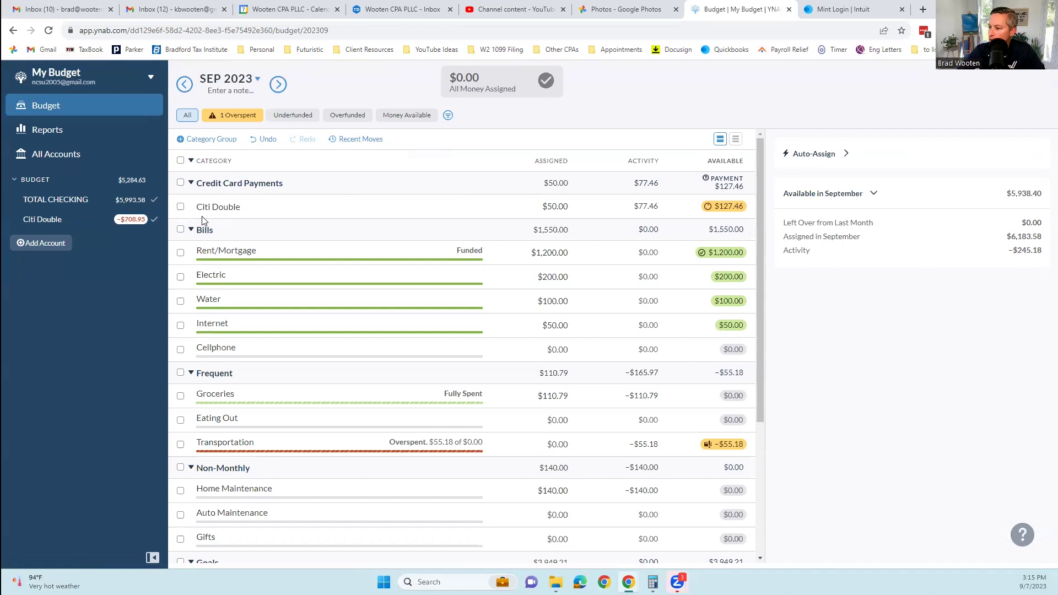
{"action": "left_click", "coordinate": [540, 207]}
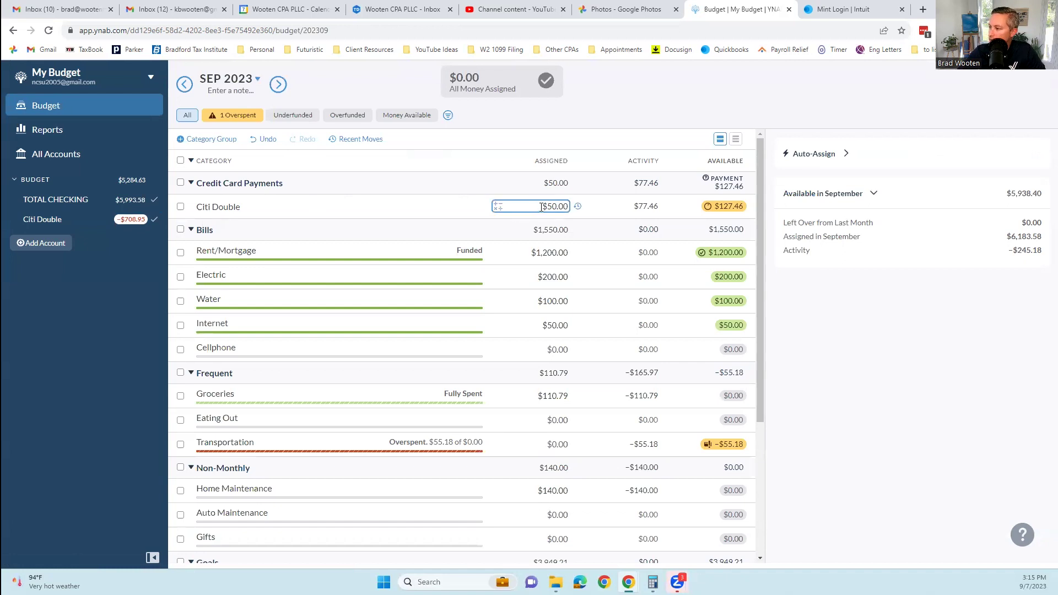
{"action": "key", "text": "Escape"}
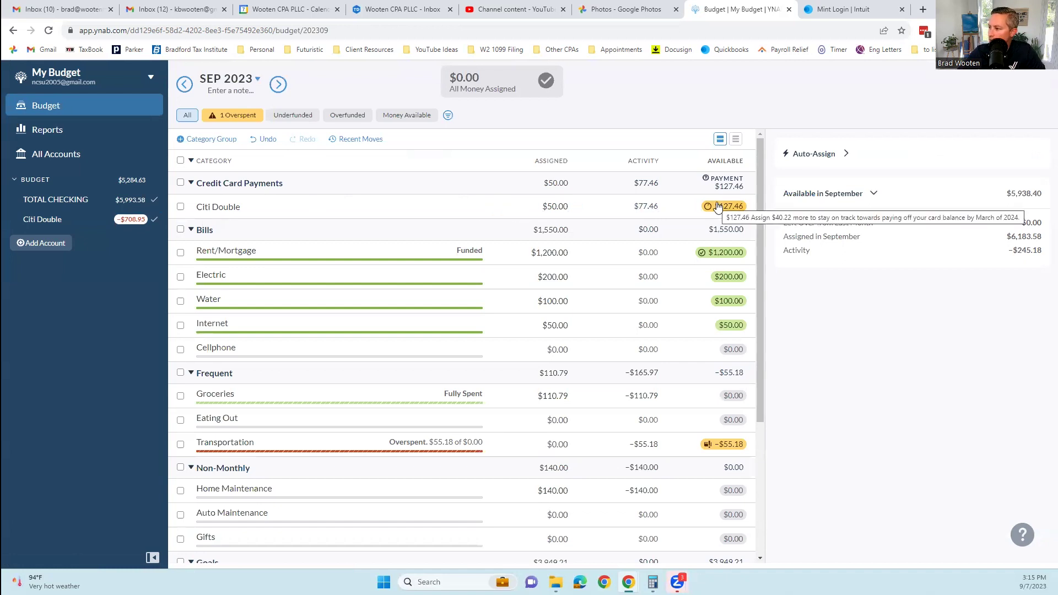
{"action": "left_click", "coordinate": [720, 206]}
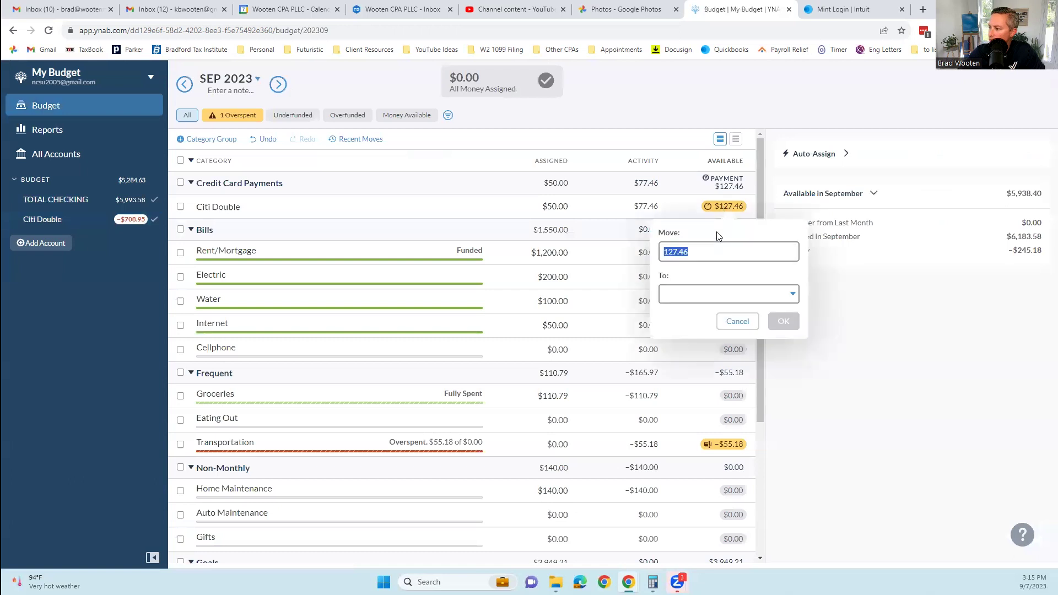
{"action": "left_click", "coordinate": [743, 321]}
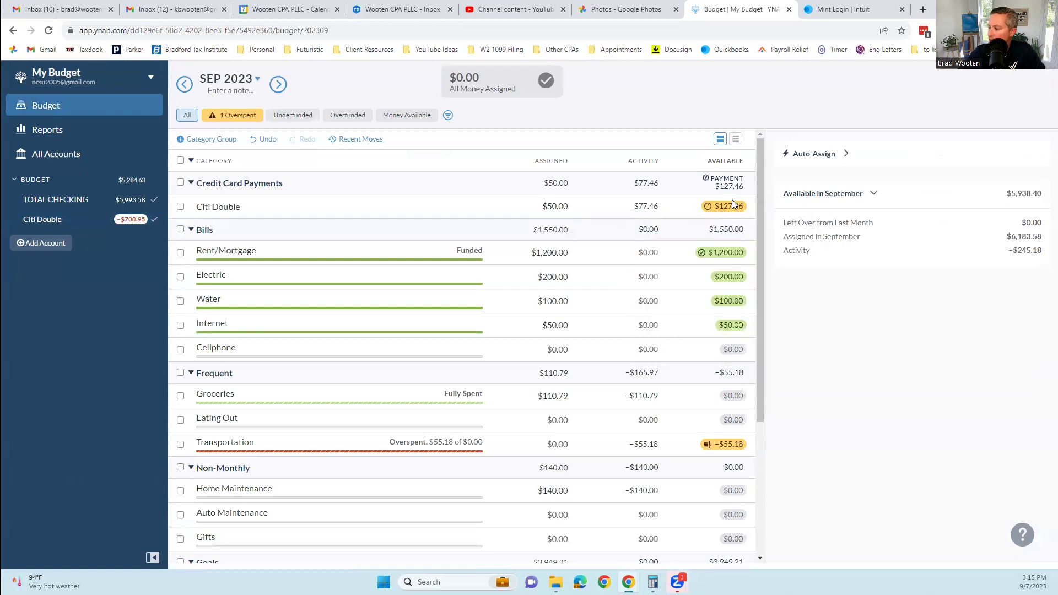
{"action": "left_click", "coordinate": [647, 206]}
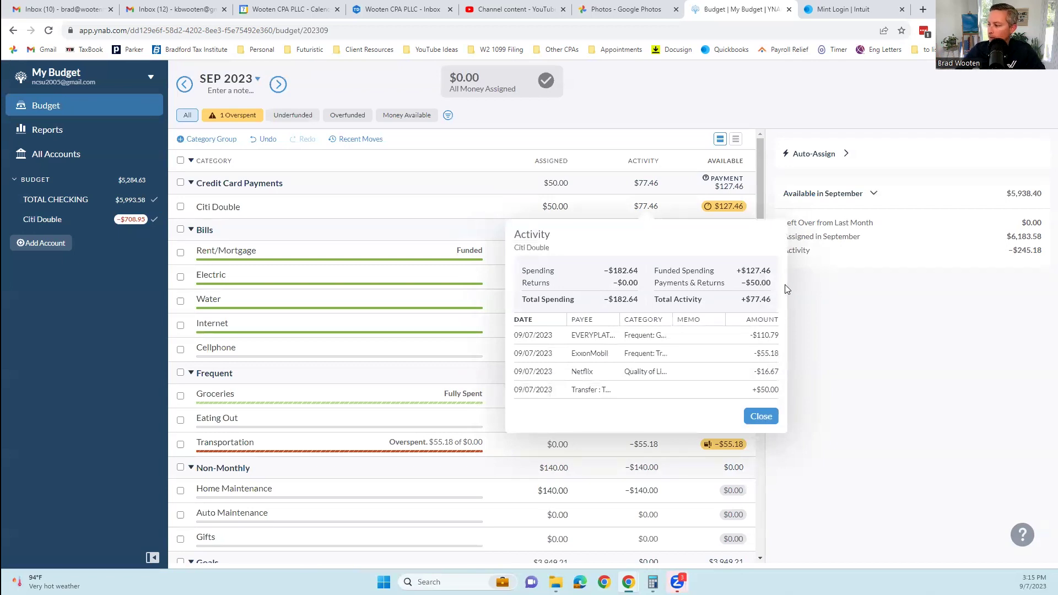
{"action": "left_click", "coordinate": [771, 416]}
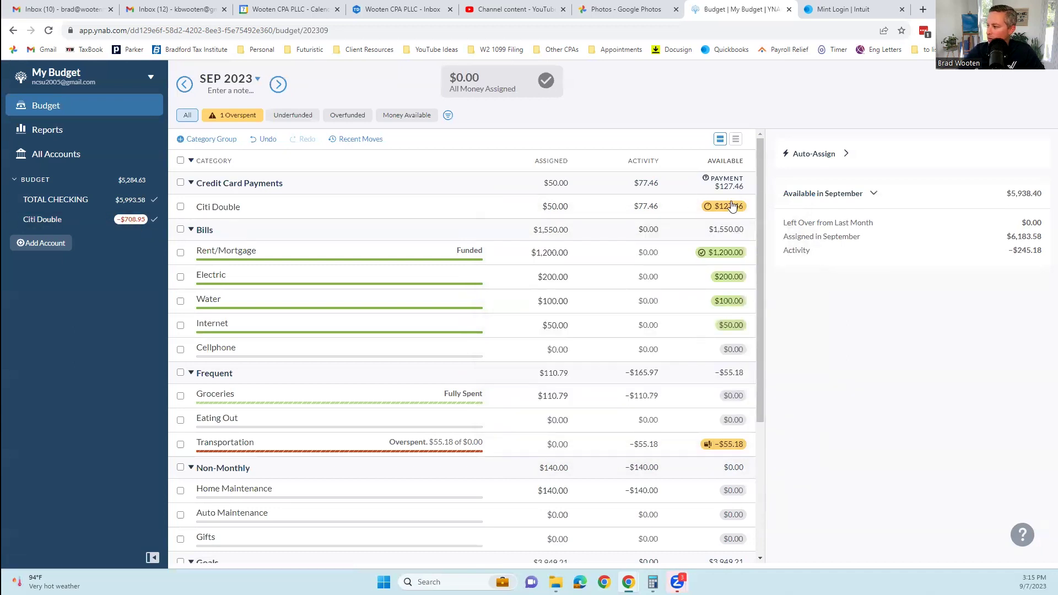
{"action": "left_click", "coordinate": [514, 206]}
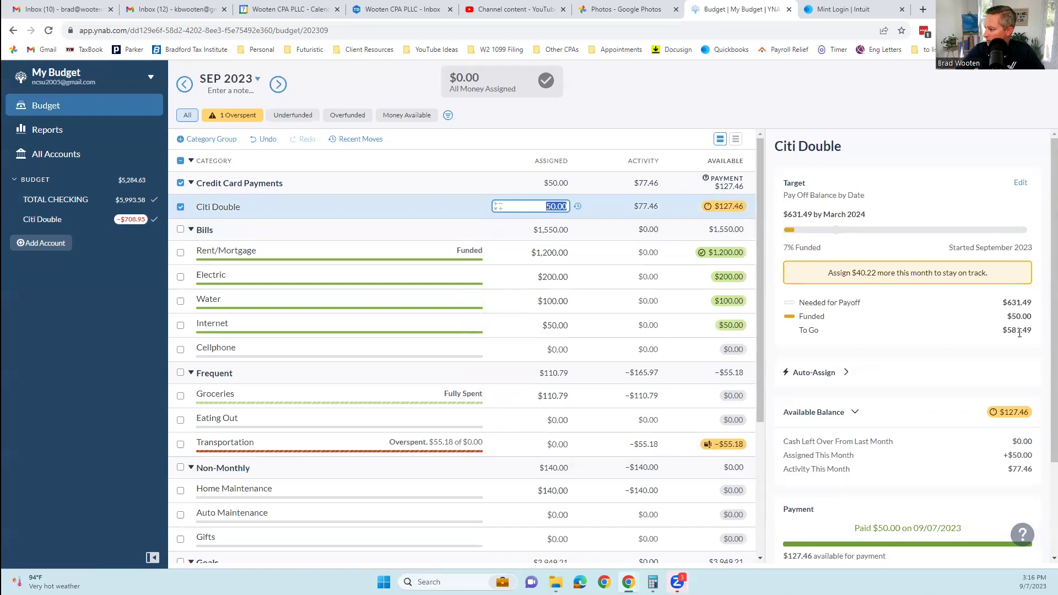
{"action": "scroll", "coordinate": [1002, 400], "scroll_direction": "down", "scroll_amount": 1}
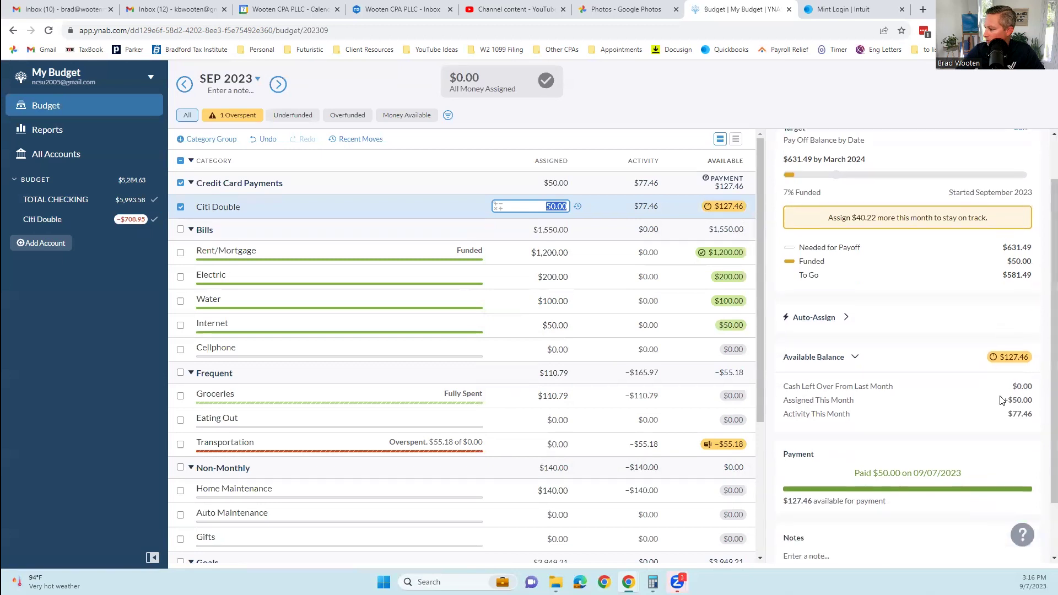
{"action": "scroll", "coordinate": [1014, 412], "scroll_direction": "down", "scroll_amount": 1}
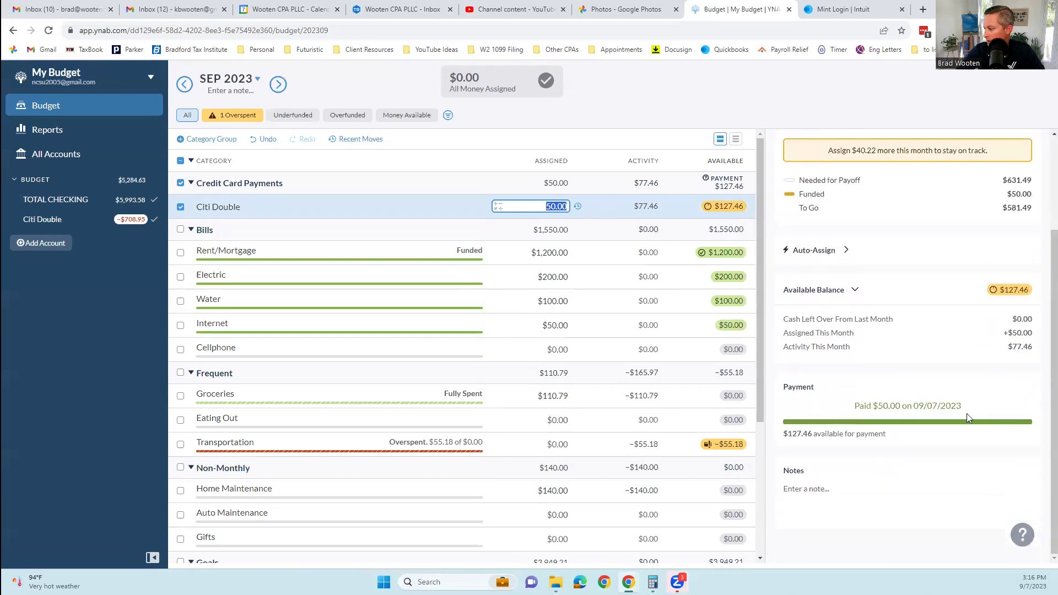
{"action": "scroll", "coordinate": [886, 359], "scroll_direction": "up", "scroll_amount": 2}
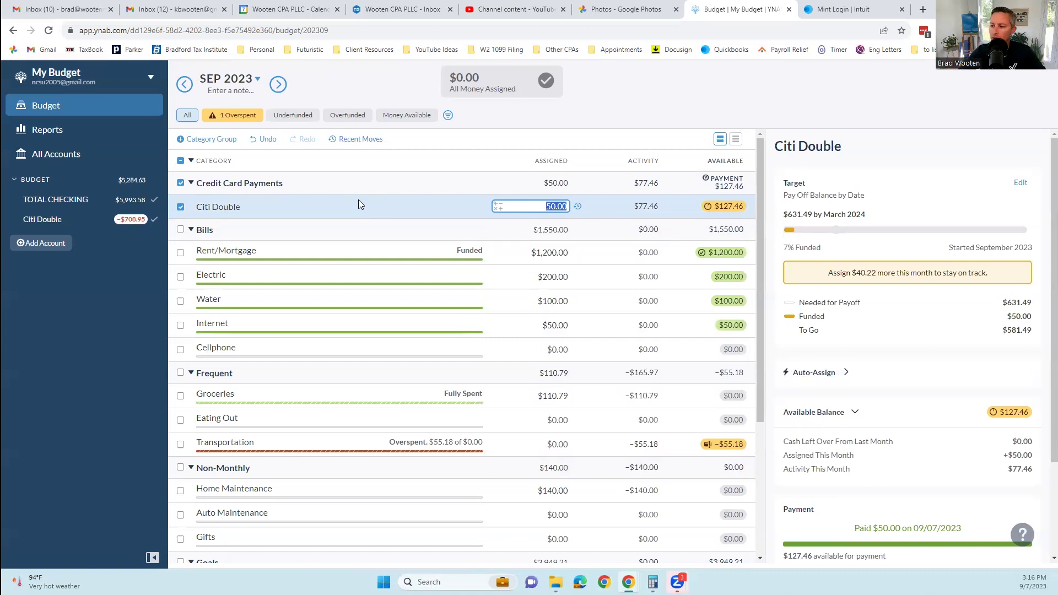
{"action": "left_click", "coordinate": [54, 135]}
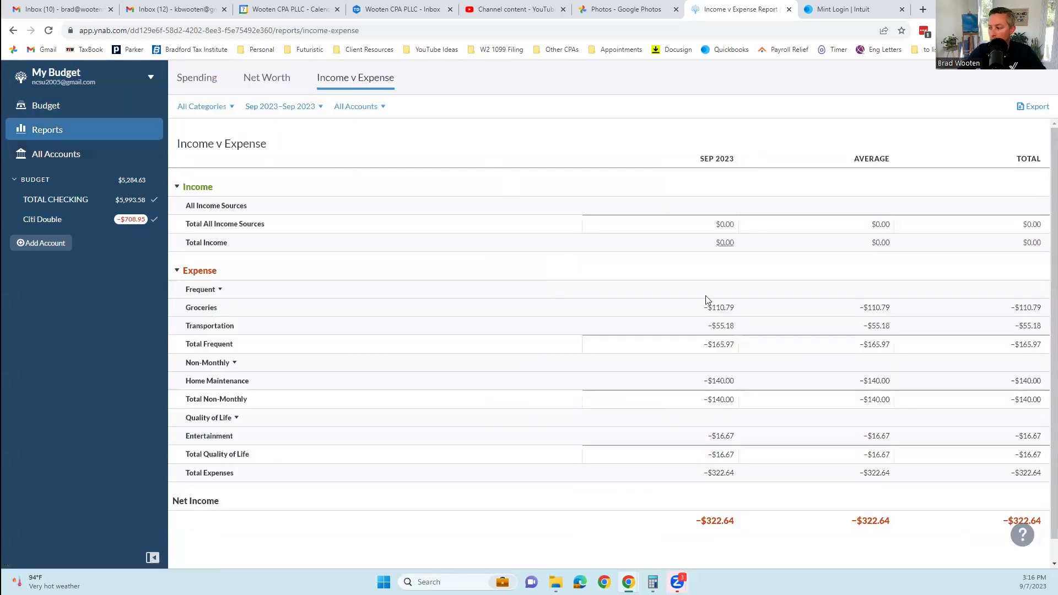
{"action": "scroll", "coordinate": [688, 358], "scroll_direction": "down", "scroll_amount": 1}
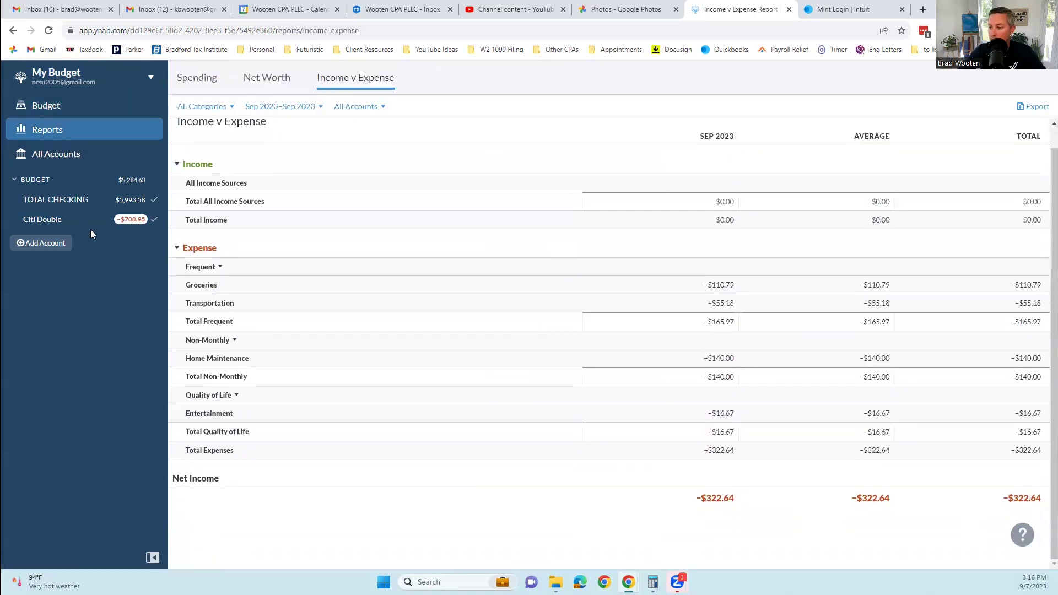
{"action": "right_click", "coordinate": [60, 128]}
{"action": "left_click", "coordinate": [47, 105]}
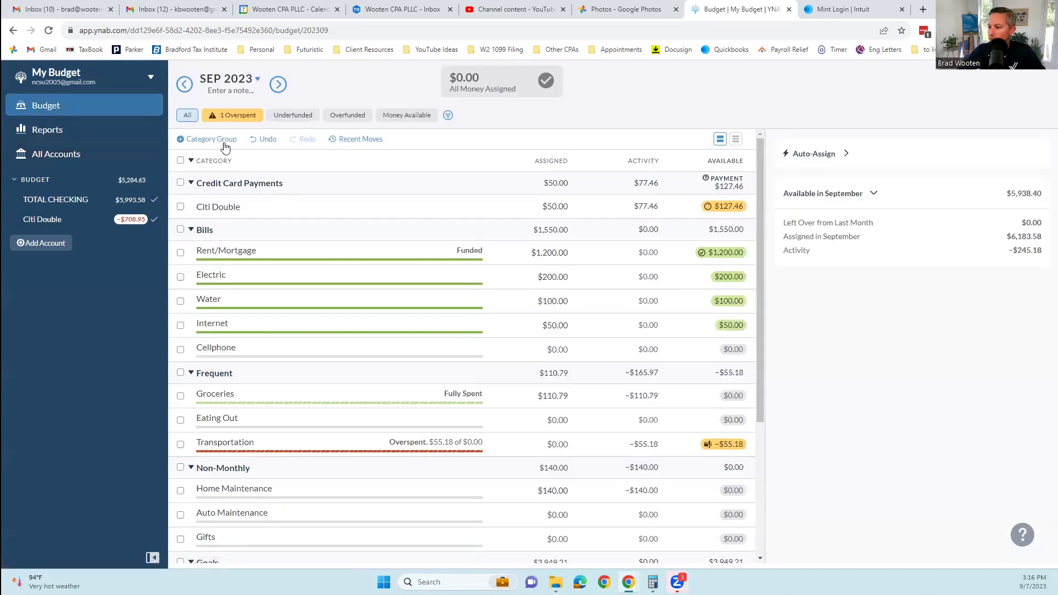
{"action": "left_click", "coordinate": [185, 141]}
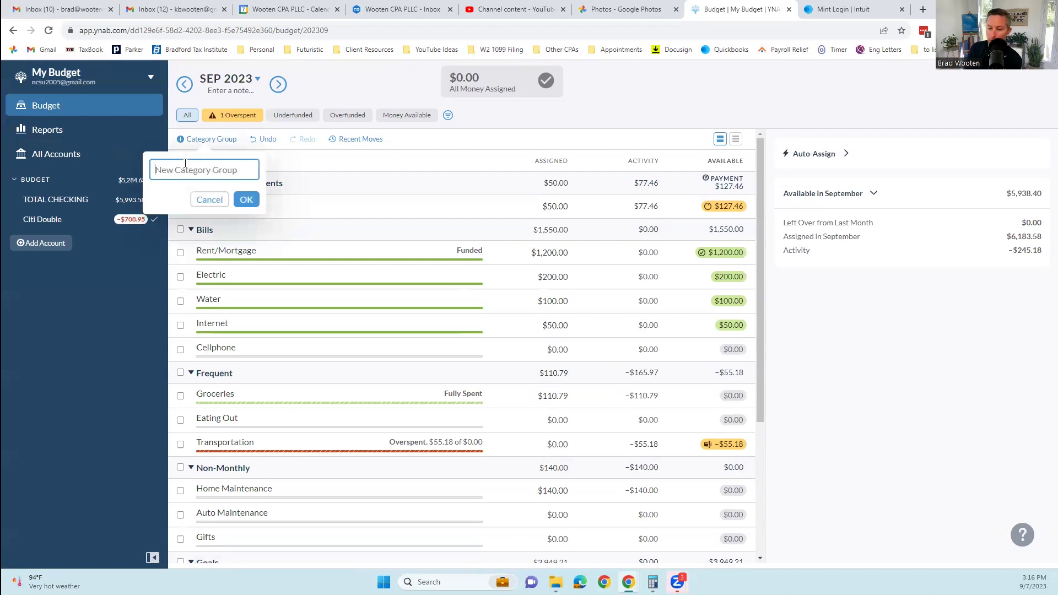
{"action": "type", "text": "Vehicle"}
{"action": "key", "text": "Return"}
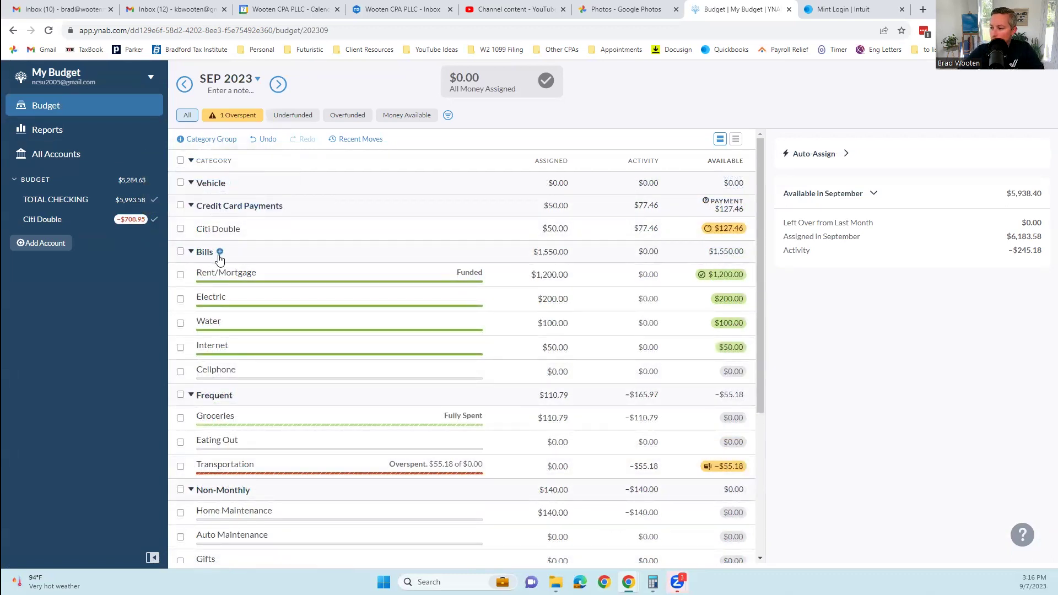
{"action": "mouse_move", "coordinate": [233, 185]}
{"action": "left_click", "coordinate": [232, 183]}
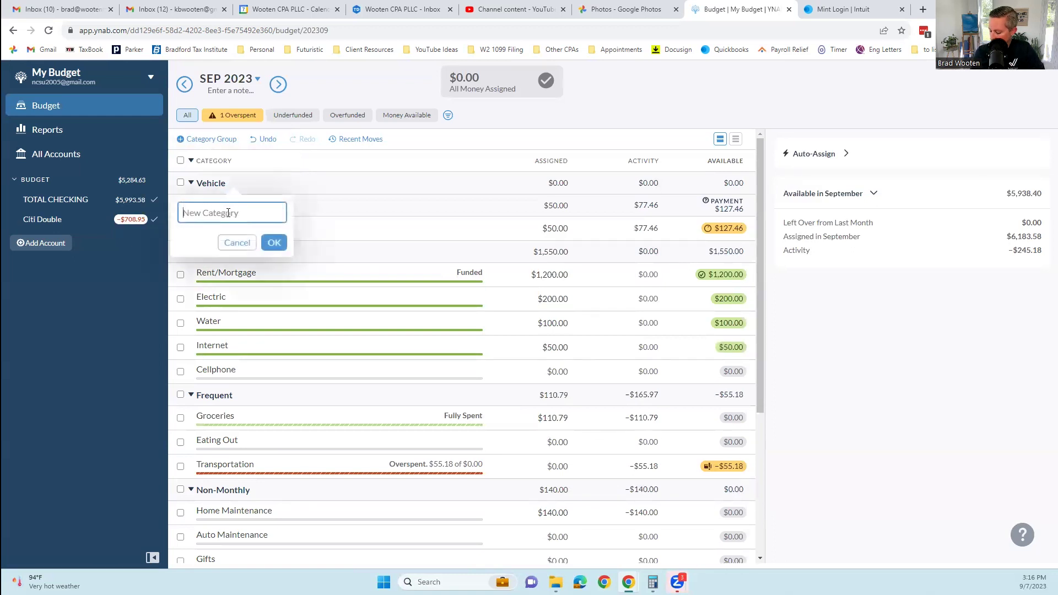
{"action": "type", "text": "gas"}
{"action": "key", "text": "Return"}
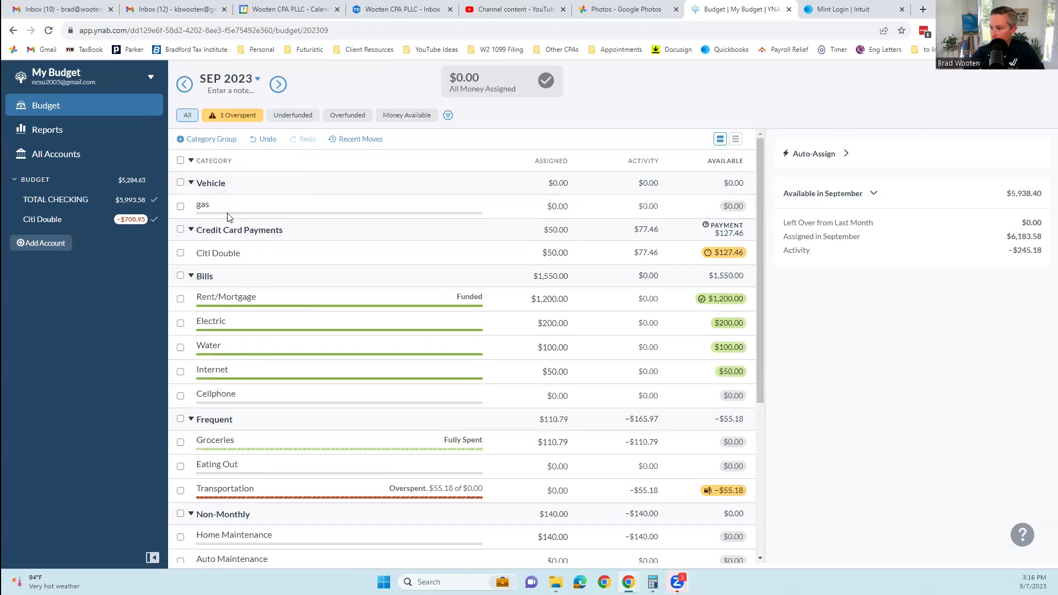
{"action": "left_click", "coordinate": [557, 206]}
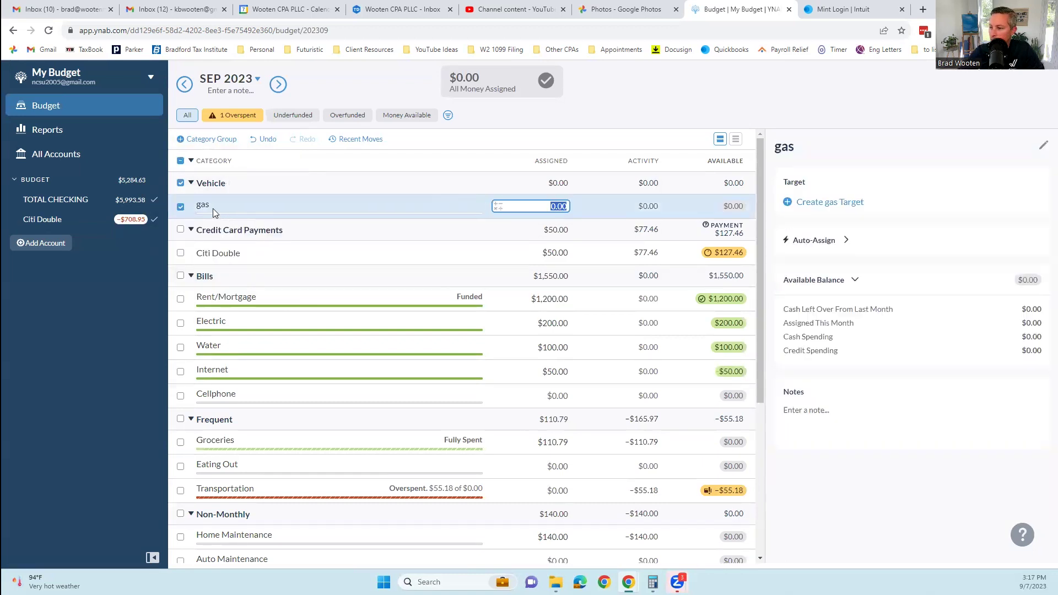
{"action": "left_click", "coordinate": [221, 277]}
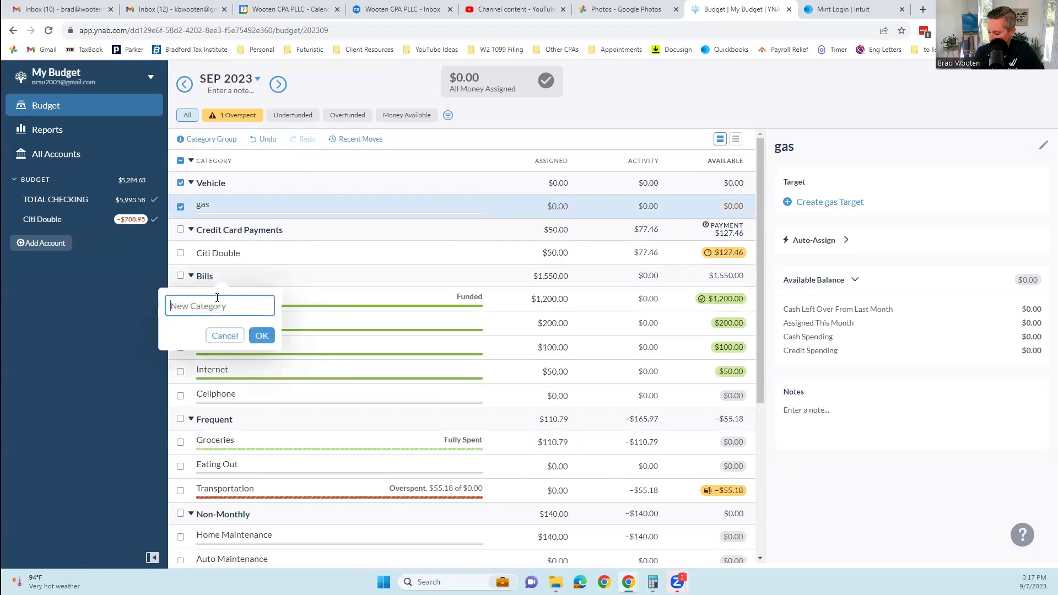
{"action": "type", "text": "home"}
{"action": "key", "text": "Return"}
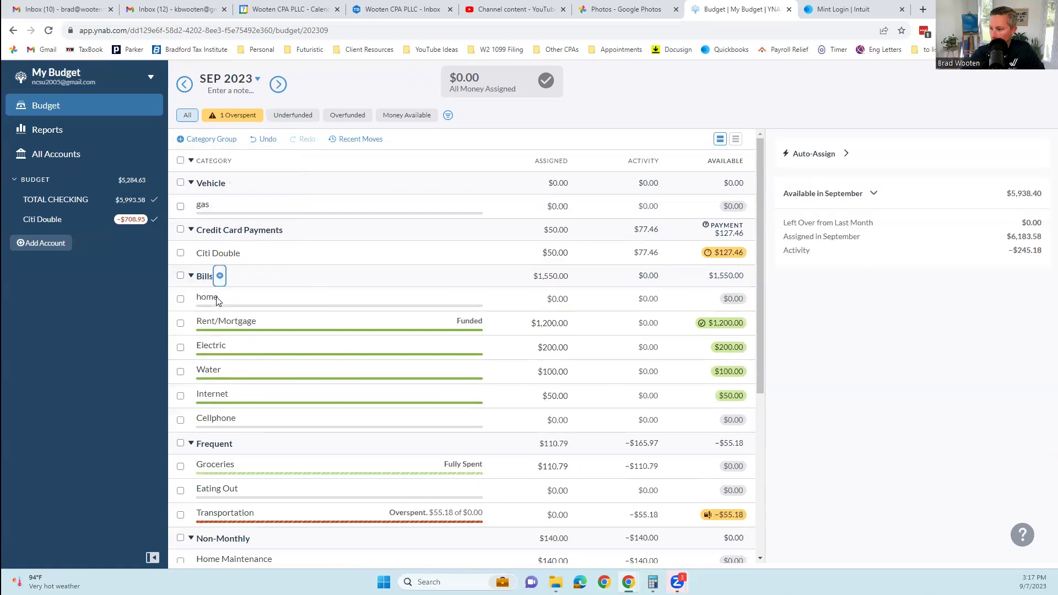
{"action": "left_click", "coordinate": [265, 304]}
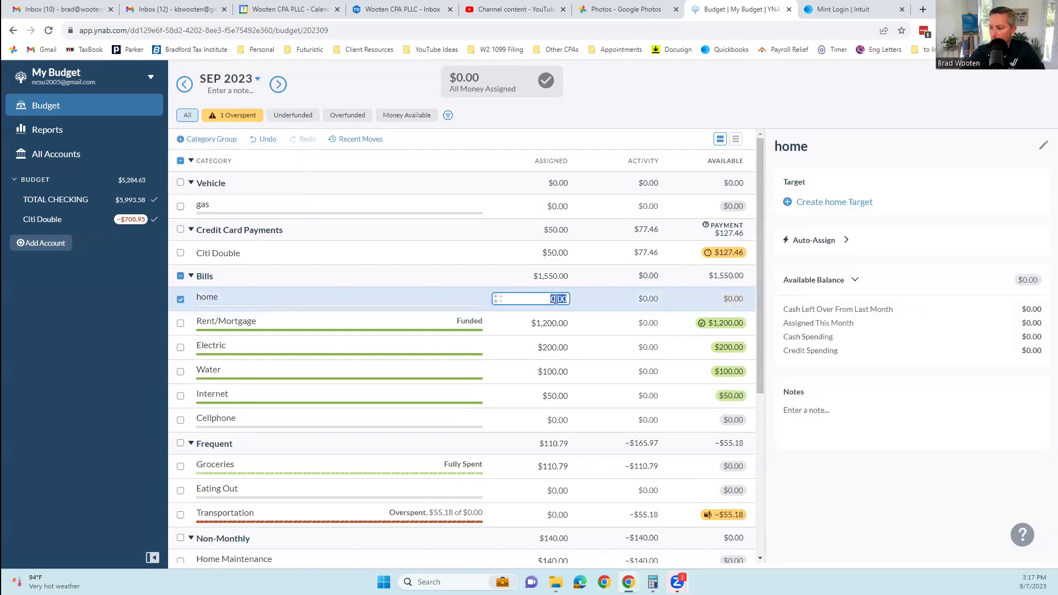
{"action": "left_click", "coordinate": [199, 301]}
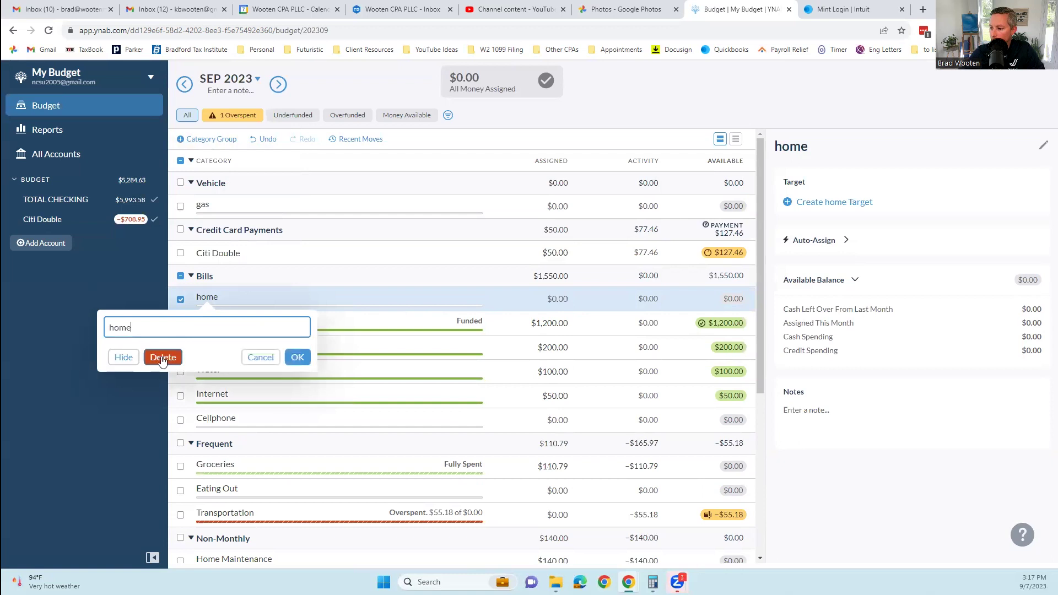
{"action": "left_click", "coordinate": [161, 358]}
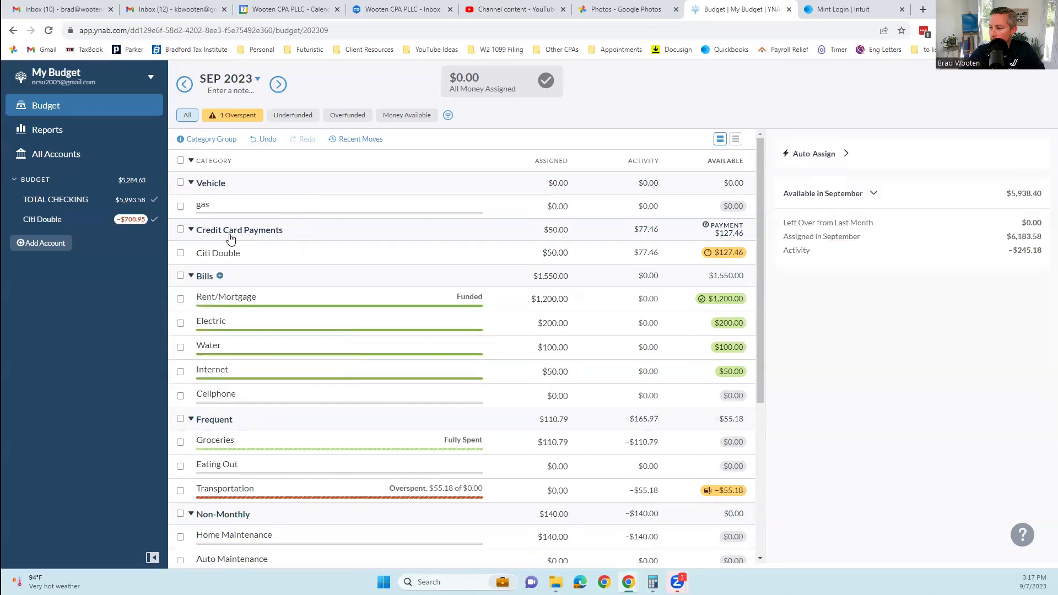
{"action": "left_click", "coordinate": [203, 205]}
{"action": "left_click", "coordinate": [202, 205]}
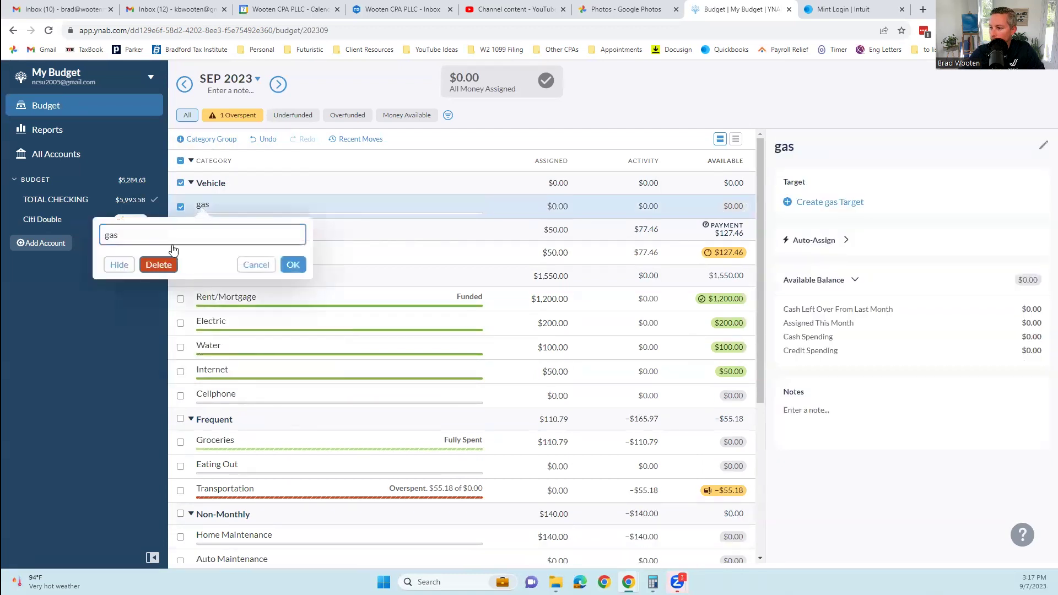
{"action": "left_click", "coordinate": [158, 265]}
{"action": "left_click", "coordinate": [215, 184]}
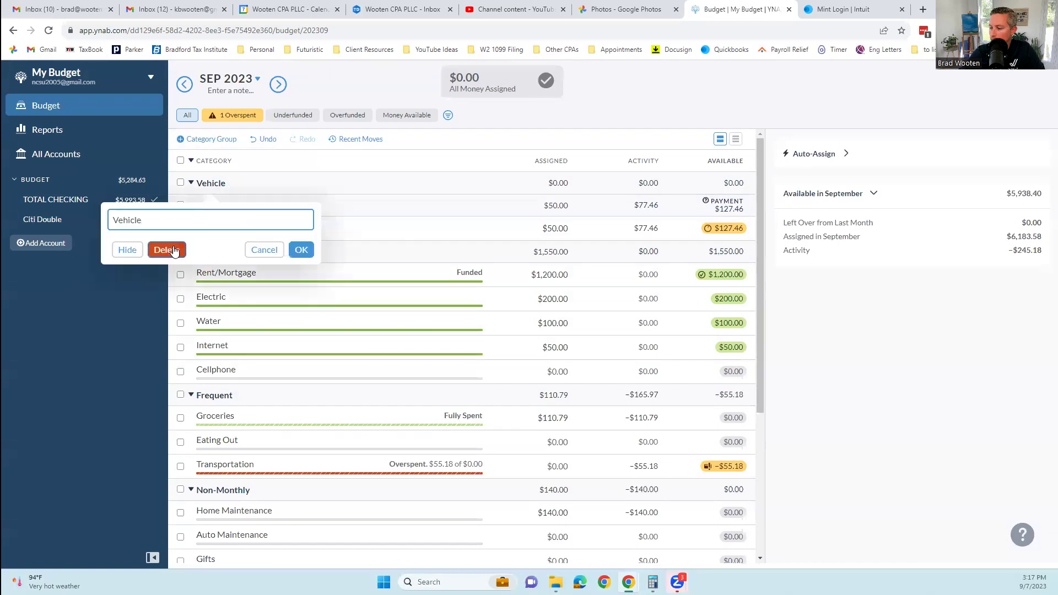
{"action": "left_click", "coordinate": [166, 250]}
{"action": "scroll", "coordinate": [386, 337], "scroll_direction": "down", "scroll_amount": 1}
- Collapse Bills, Frequent, Non-Monthly, Goals, Quality of Life and Credit Card Payments groups
{"action": "scroll", "coordinate": [386, 337], "scroll_direction": "up", "scroll_amount": 1}
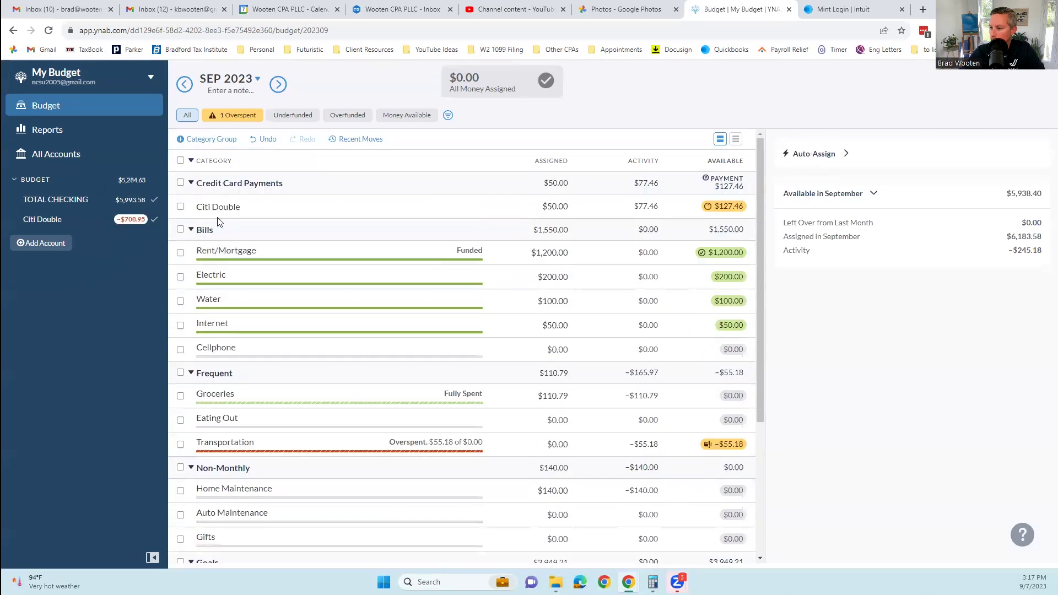
{"action": "left_click", "coordinate": [190, 230]}
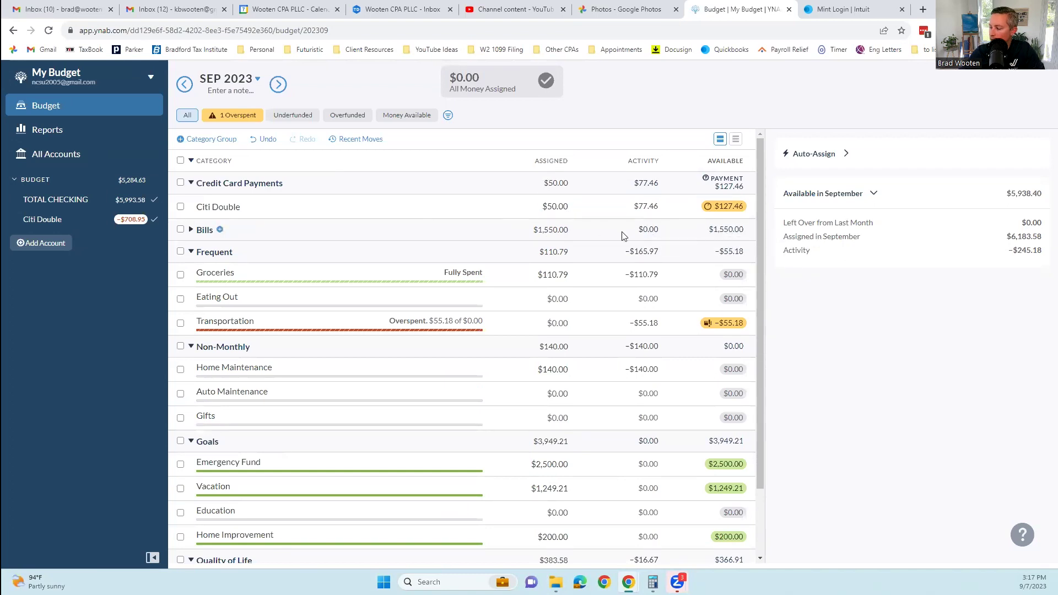
{"action": "left_click", "coordinate": [190, 252]}
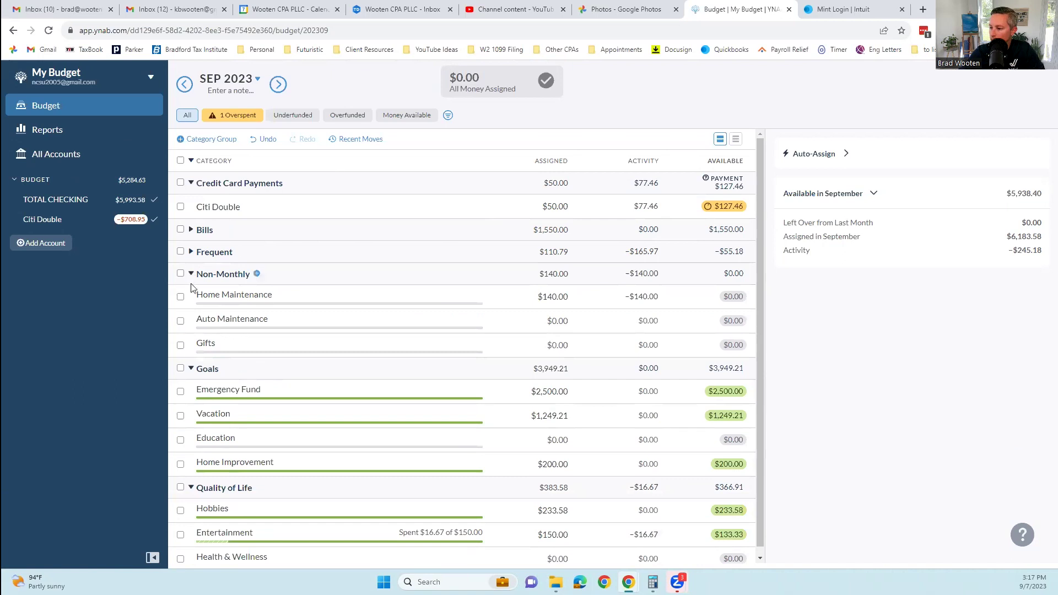
{"action": "left_click", "coordinate": [190, 273]}
{"action": "left_click", "coordinate": [190, 296]}
{"action": "left_click", "coordinate": [190, 318]}
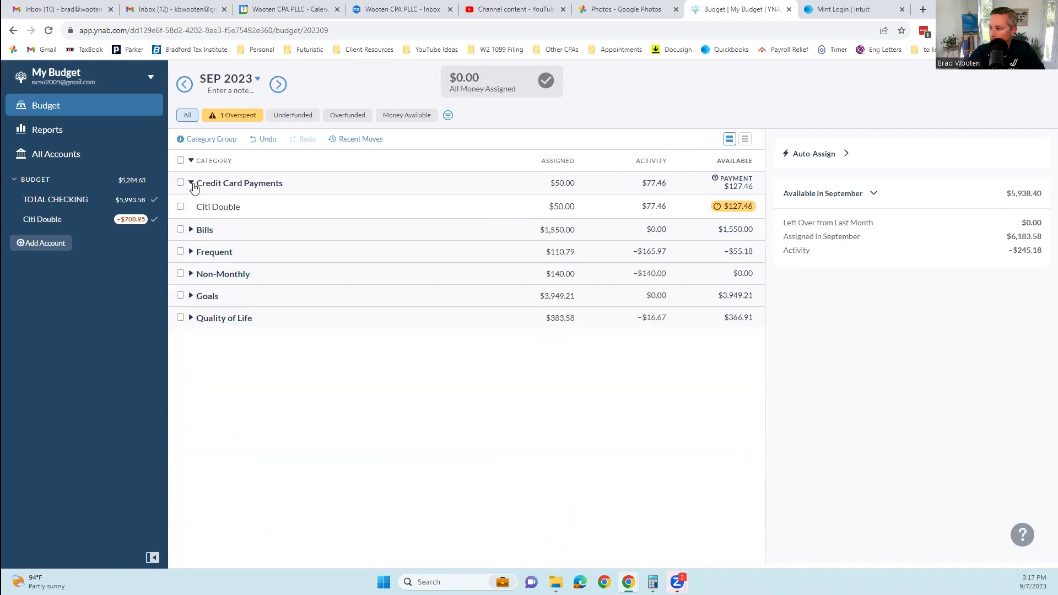
{"action": "left_click", "coordinate": [192, 183]}
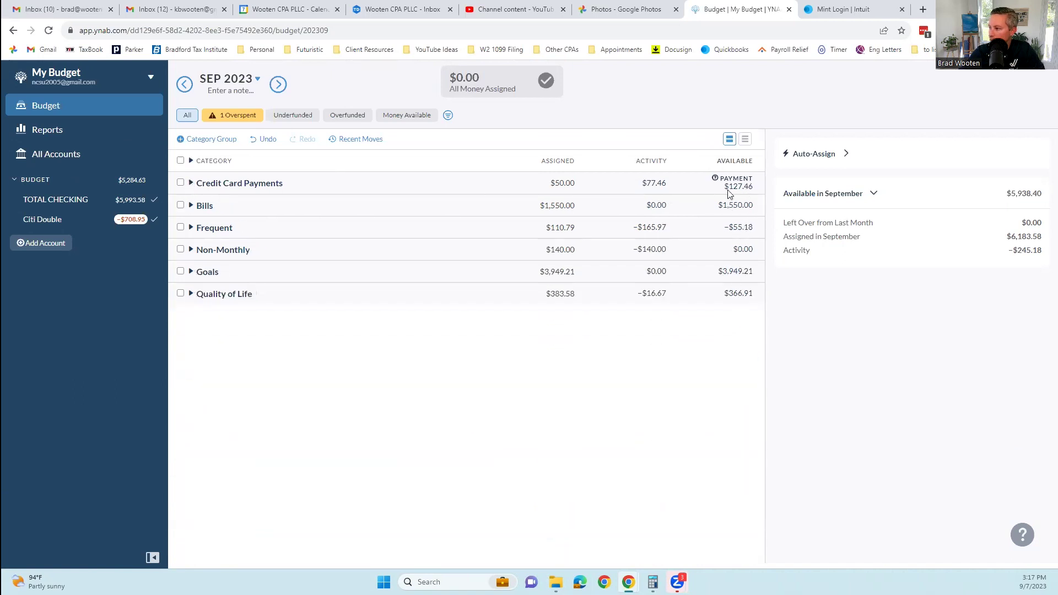